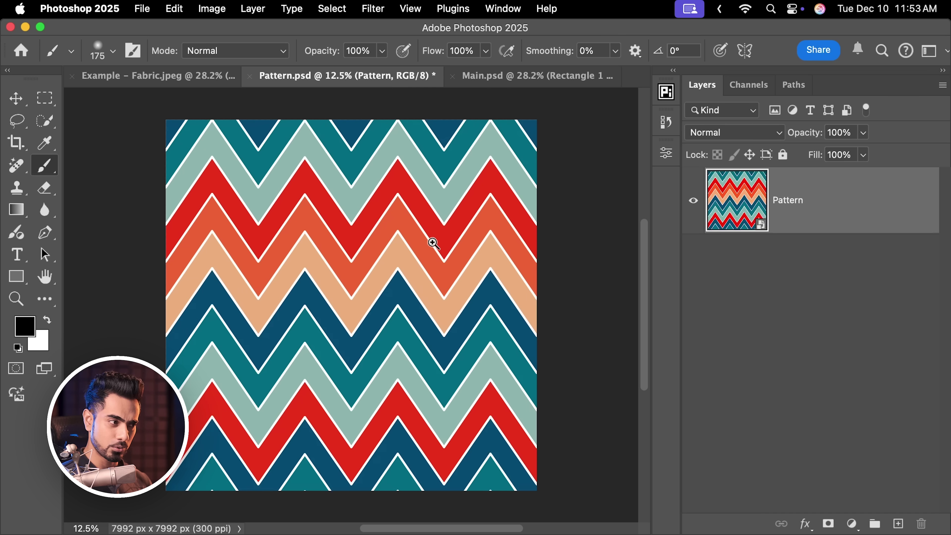
pyautogui.moveTo(431, 244); pyautogui.dragTo(376, 262)
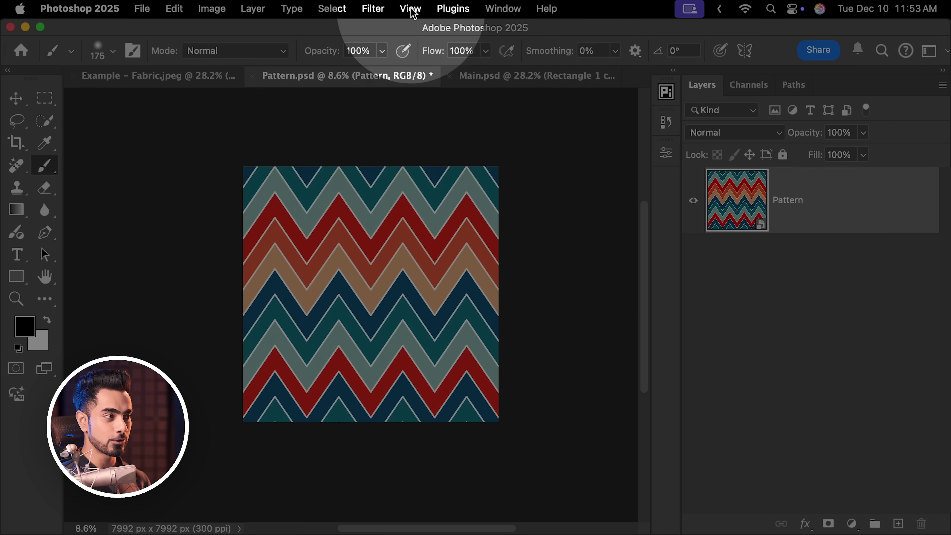
pyautogui.click(410, 8)
pyautogui.click(442, 252)
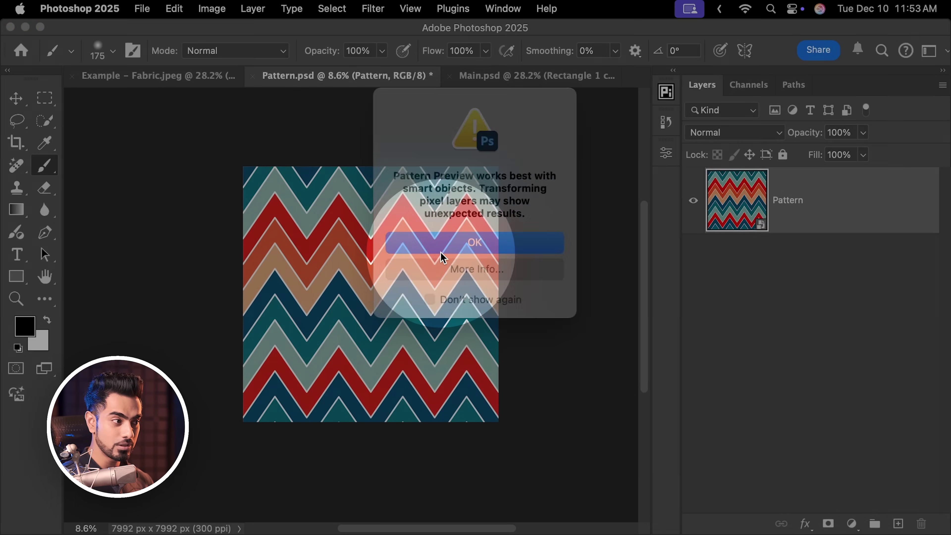
pyautogui.click(483, 246)
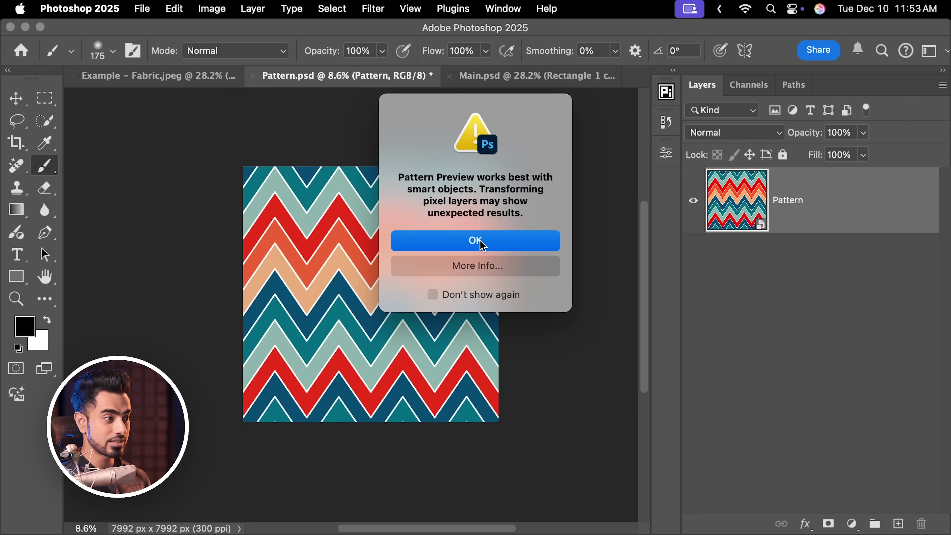
pyautogui.scroll(-3, 412, 229)
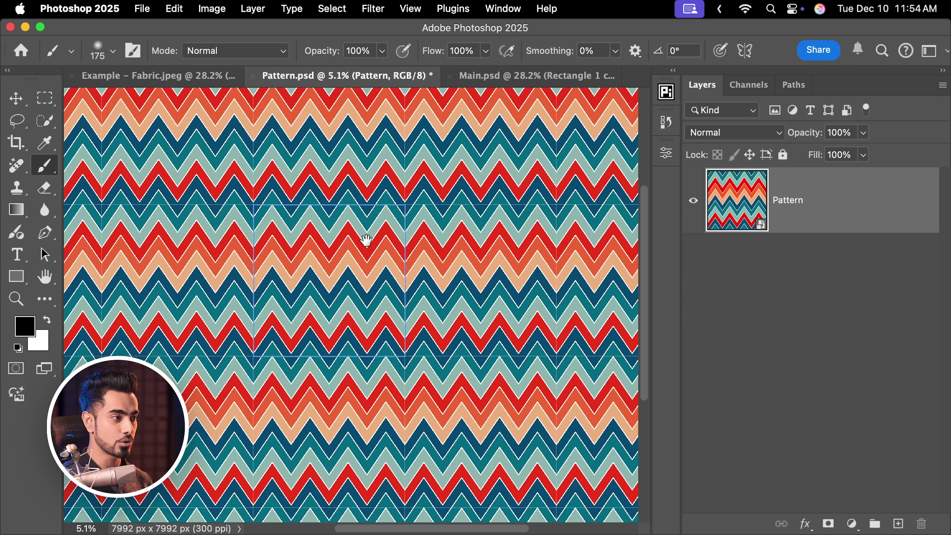
pyautogui.hscroll(1, 336, 241)
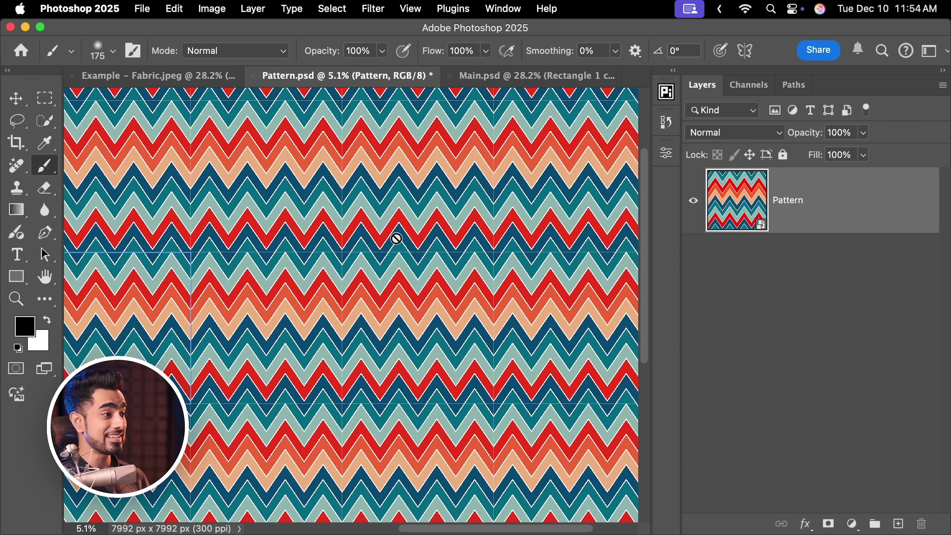
pyautogui.scroll(8, 388, 248)
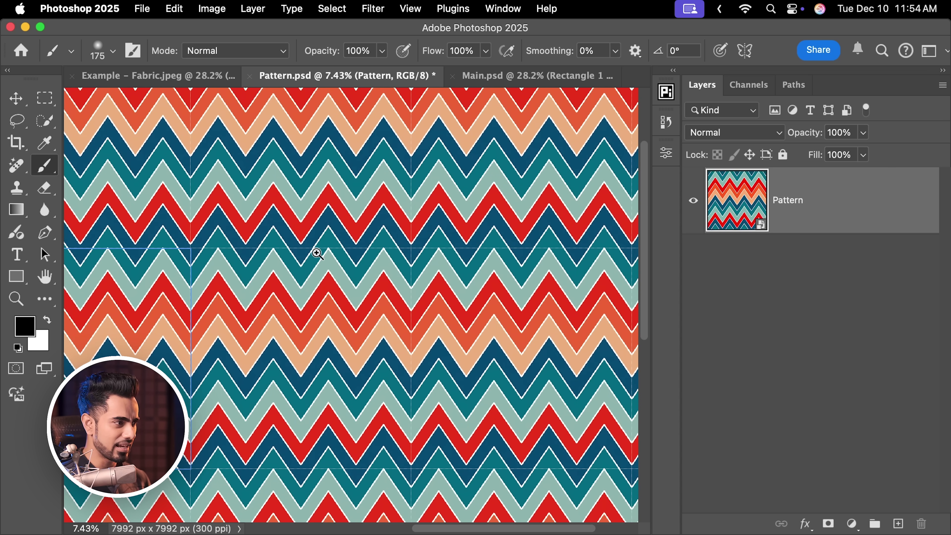
pyautogui.scroll(10, 303, 234)
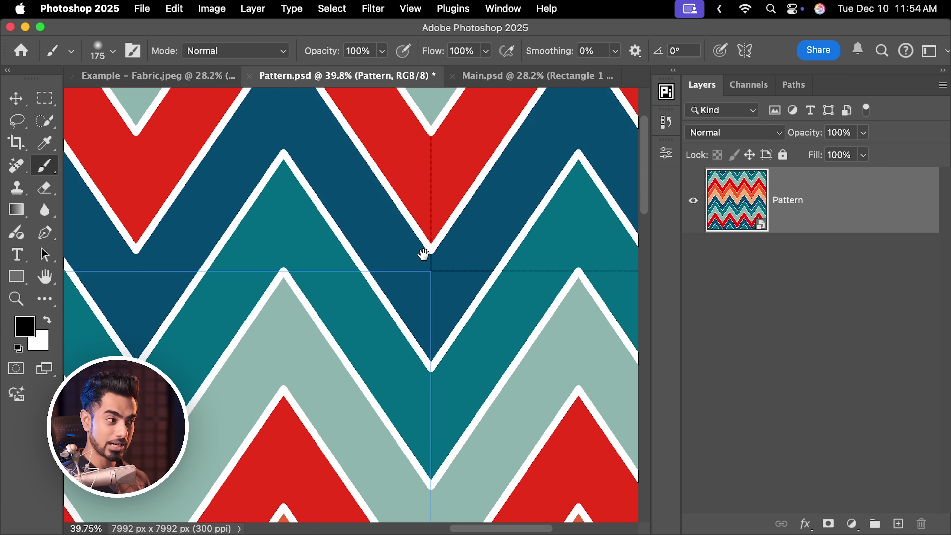
pyautogui.scroll(-3, 403, 281)
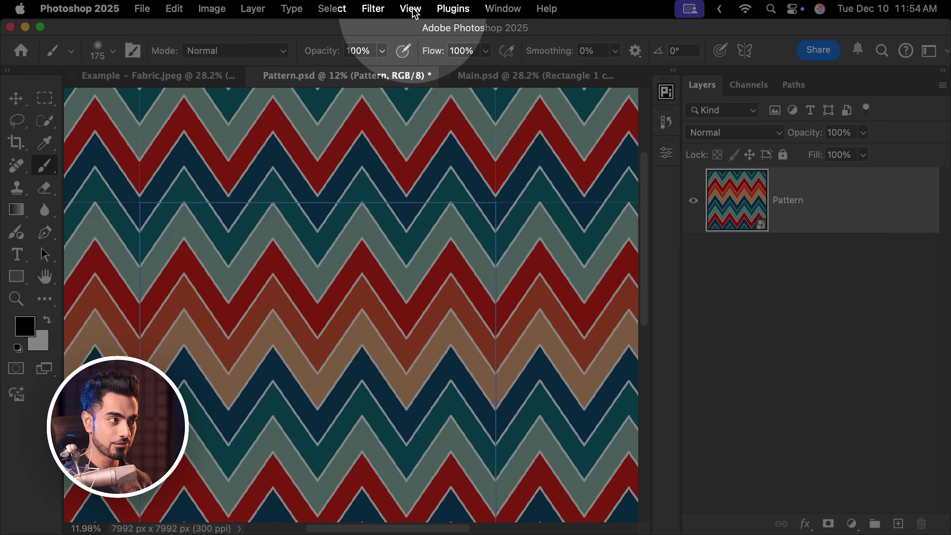
pyautogui.click(410, 8)
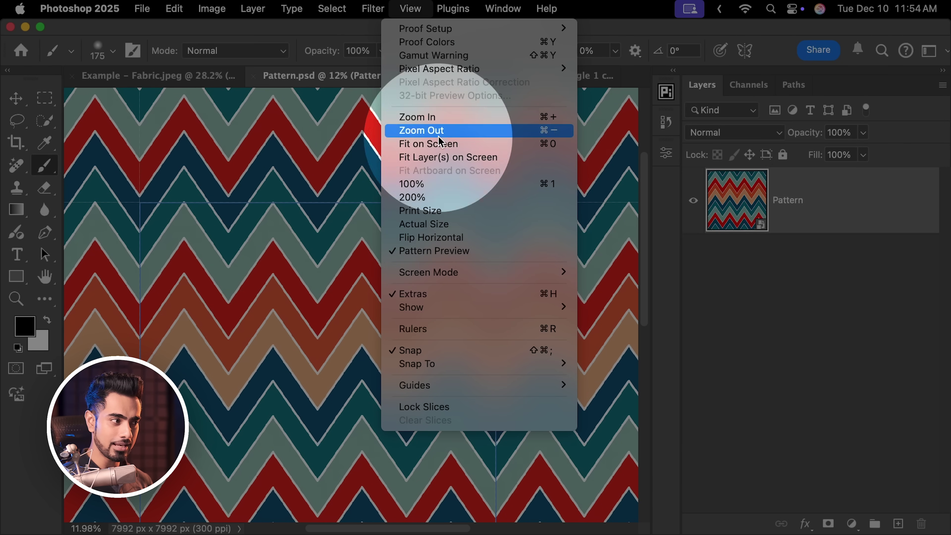
pyautogui.click(433, 252)
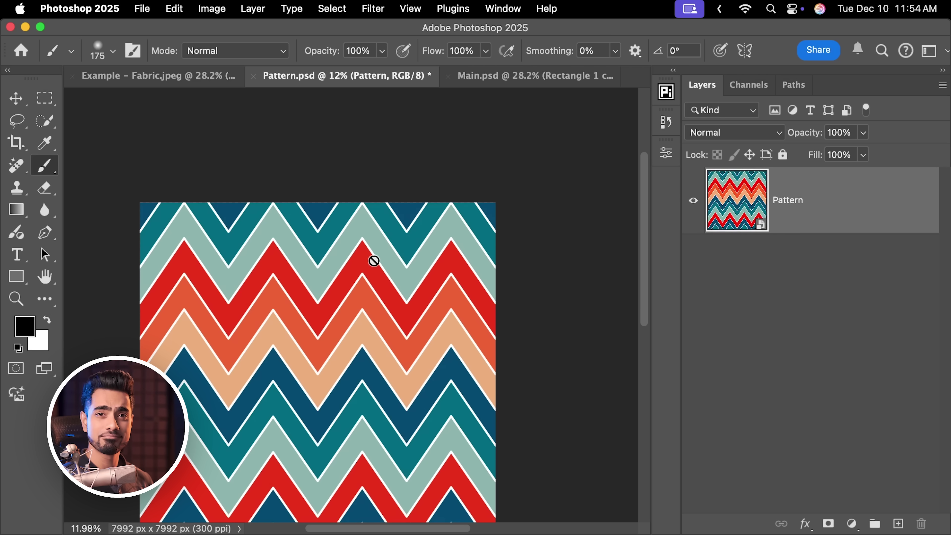
pyautogui.scroll(-1, 376, 266)
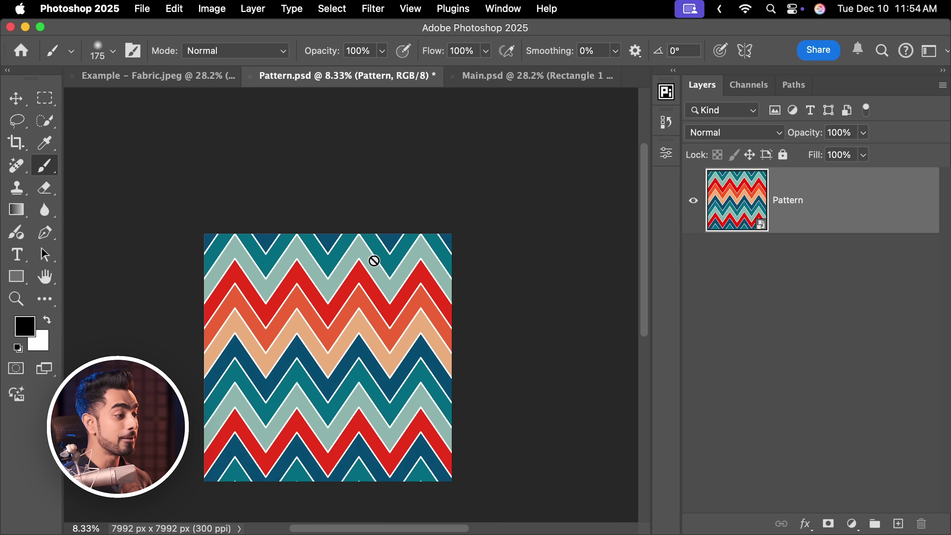
# Use Edit > Define Pattern to save the chevron tile as 'Pattern PiX'.
pyautogui.click(175, 9)
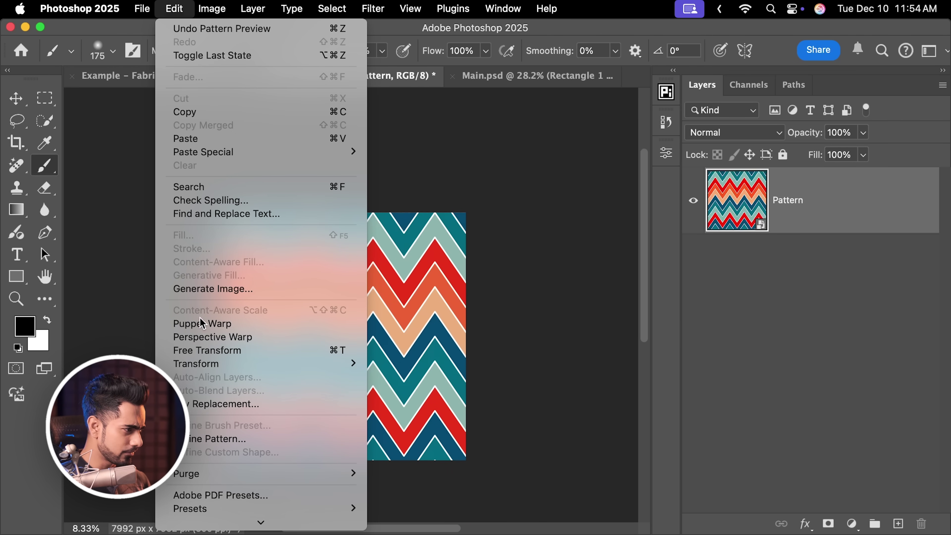
pyautogui.click(213, 438)
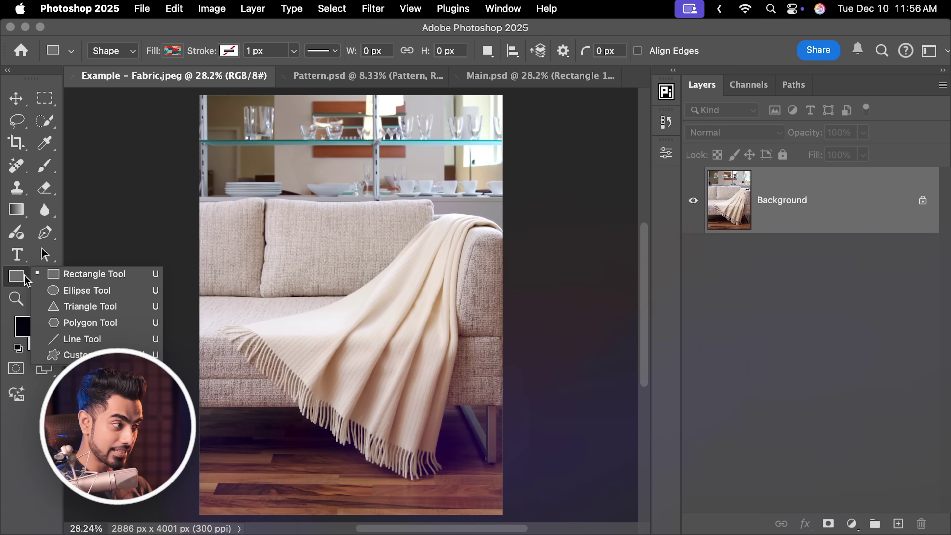
# Select the Rectangle Tool with a solid white fill.
pyautogui.click(71, 277)
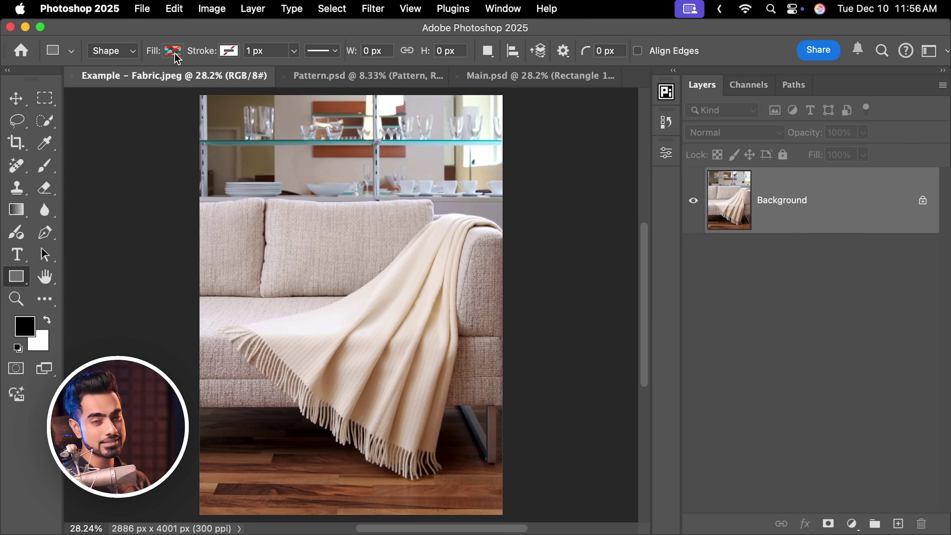
pyautogui.click(174, 52)
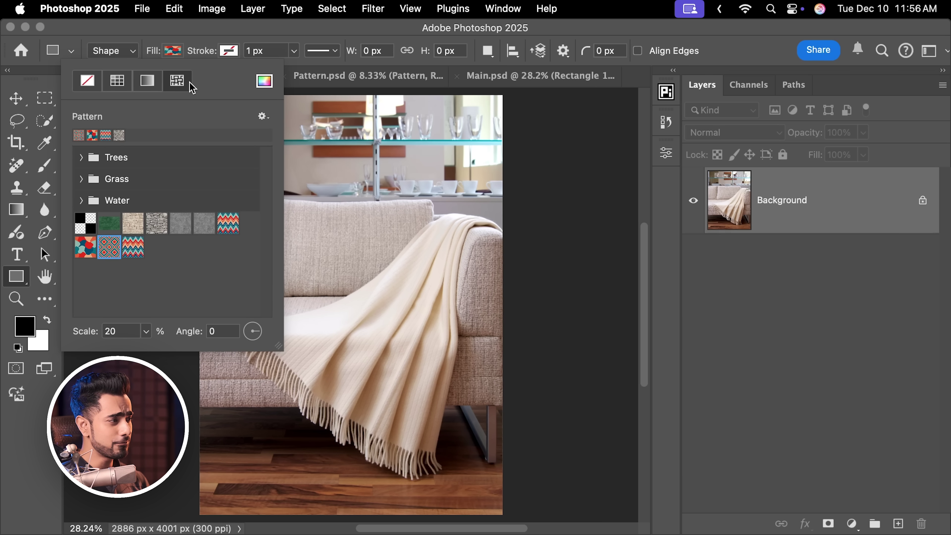
pyautogui.click(120, 89)
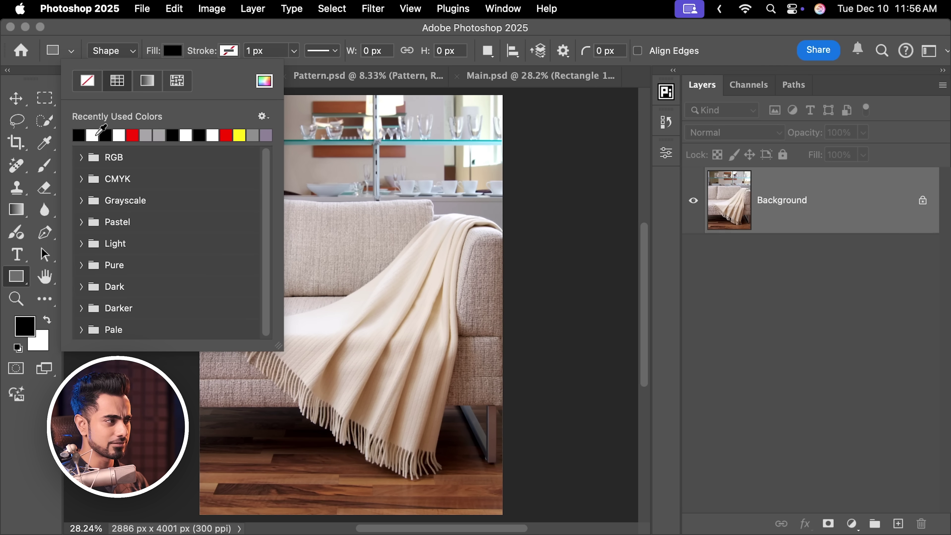
pyautogui.click(297, 39)
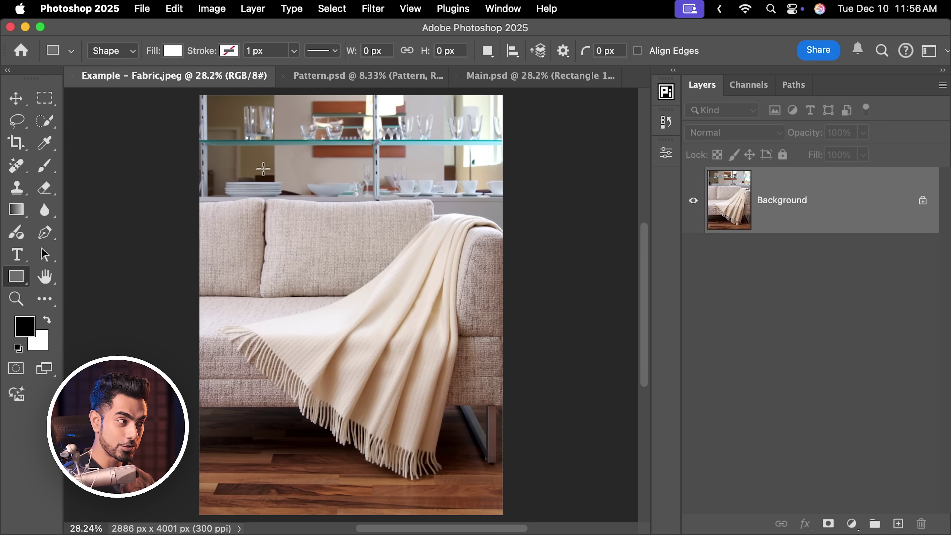
# Draw a white rectangle over the cream throw and enlarge it to about 1911 × 2916 px.
pyautogui.moveTo(263, 169); pyautogui.dragTo(444, 459)
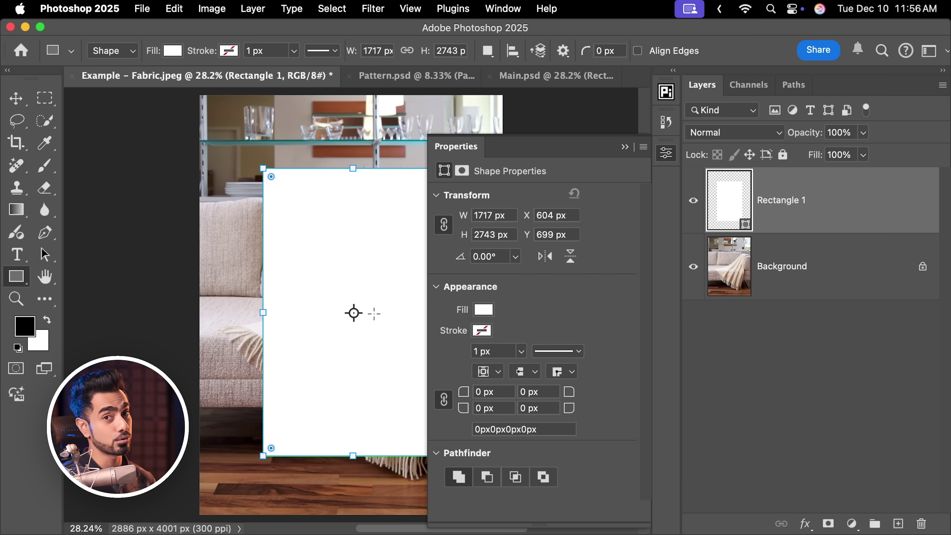
pyautogui.moveTo(354, 277); pyautogui.dragTo(285, 280)
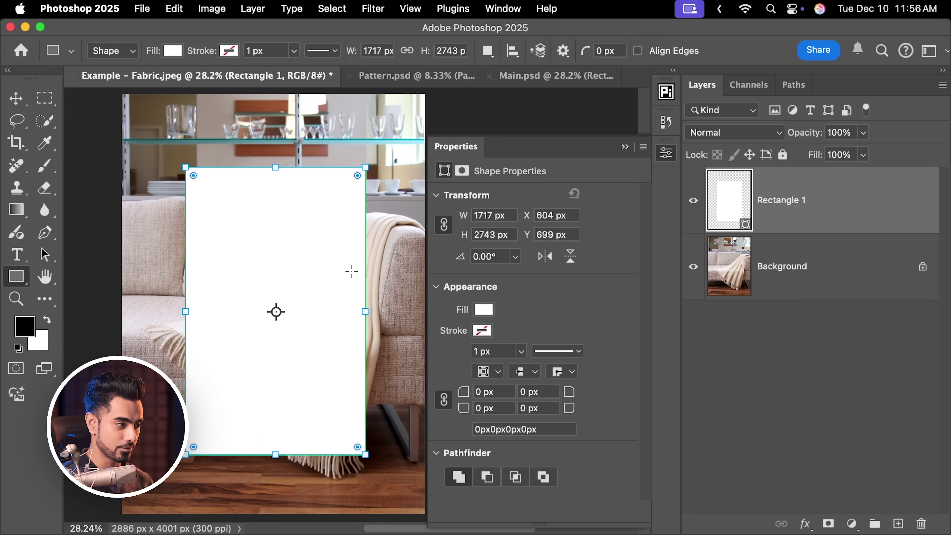
pyautogui.moveTo(365, 455); pyautogui.dragTo(386, 473)
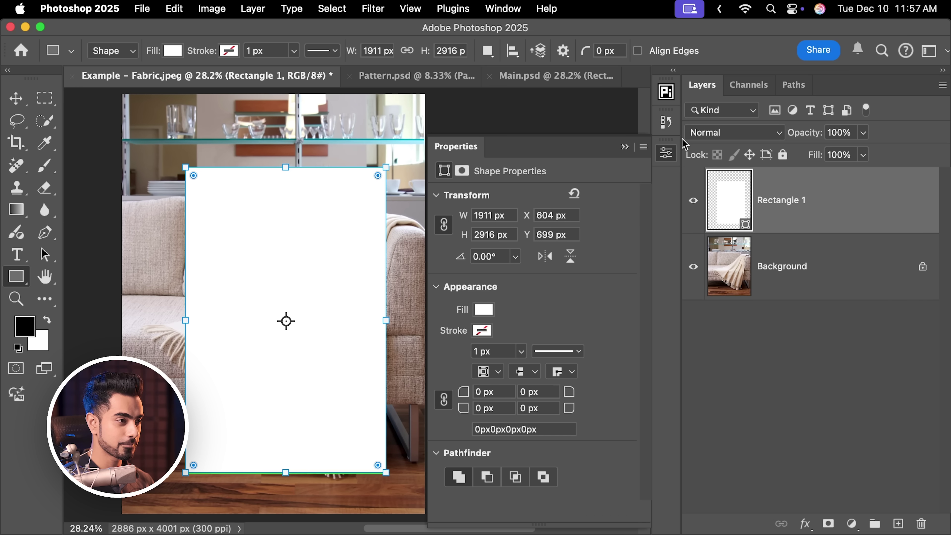
pyautogui.click(621, 152)
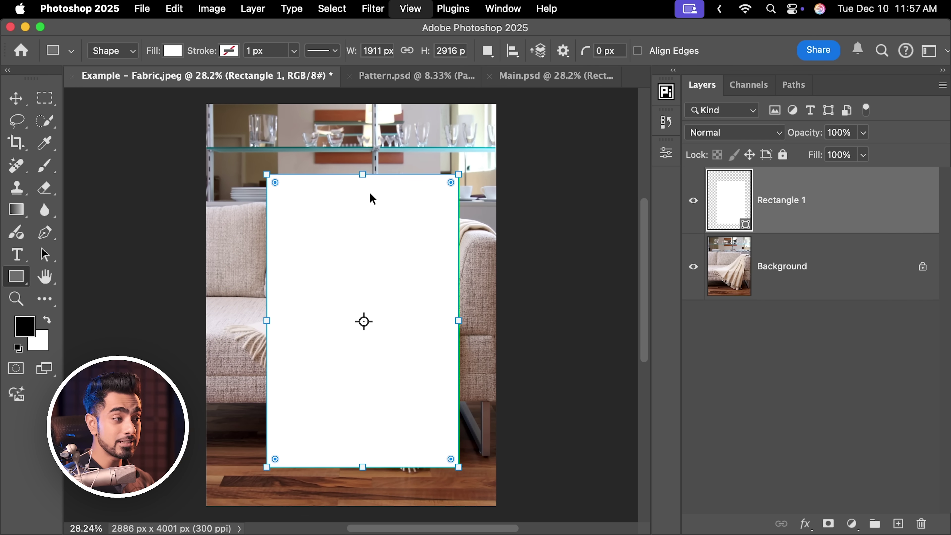
# Fill Rectangle 1 with the chevron pattern swatch and set its scale to 20%.
pyautogui.press('super+0')
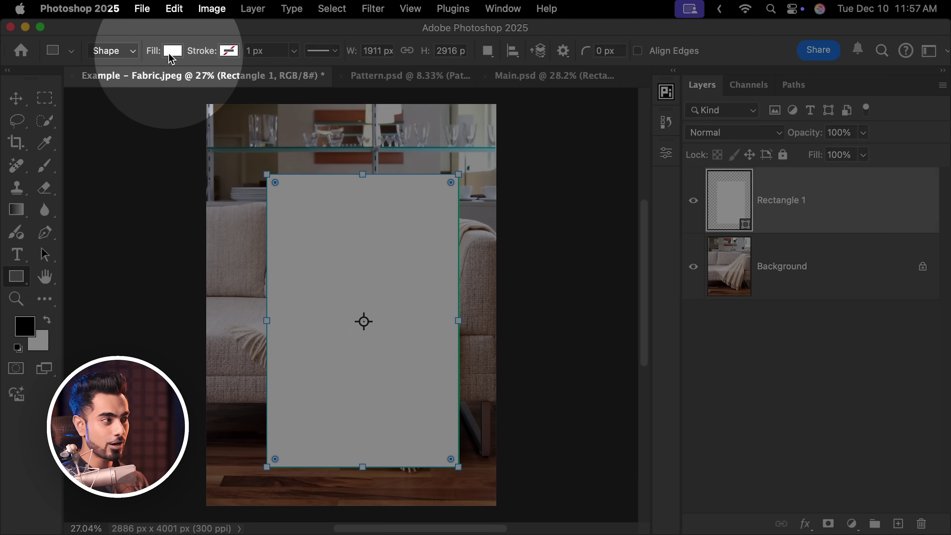
pyautogui.click(172, 52)
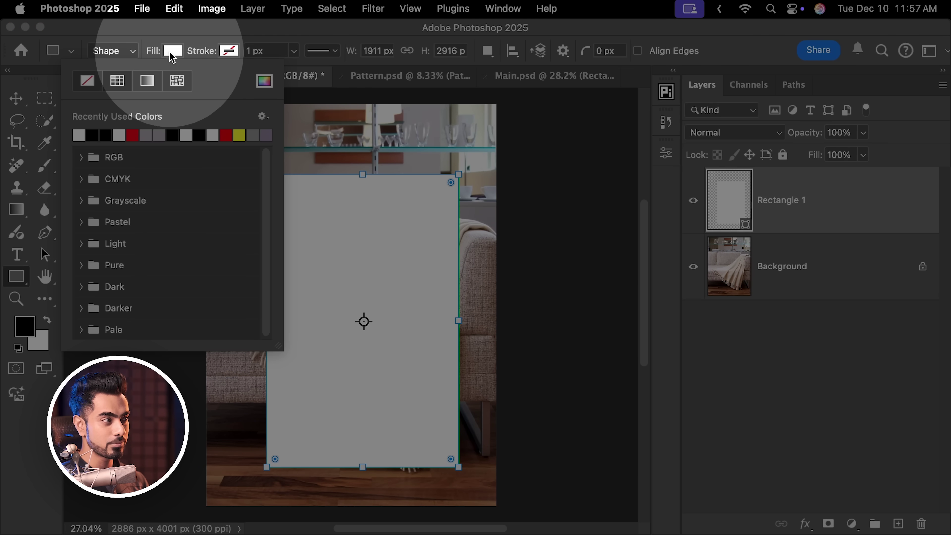
pyautogui.click(179, 84)
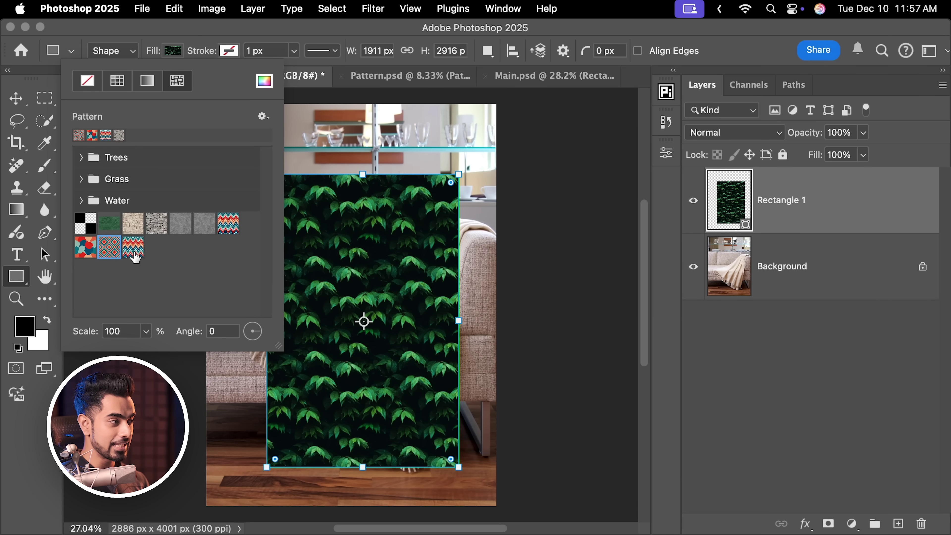
pyautogui.click(136, 257)
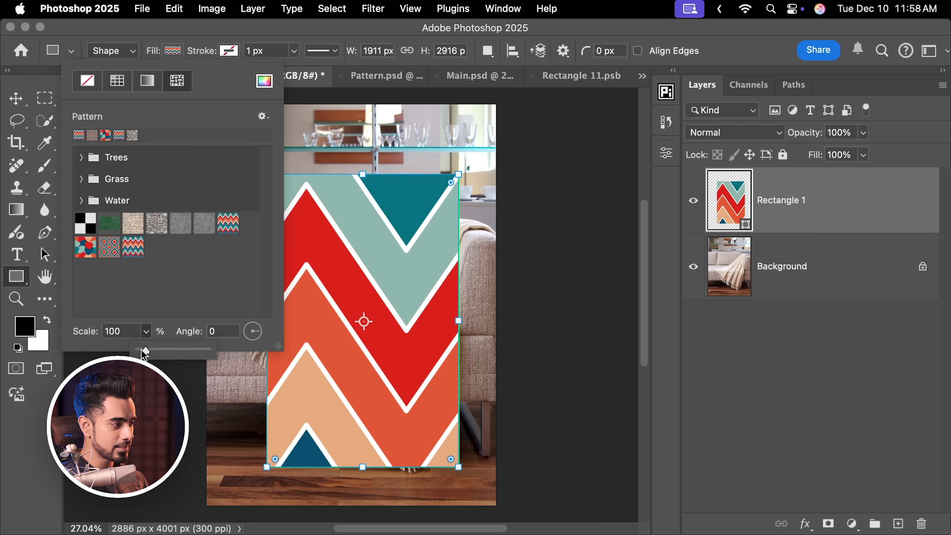
pyautogui.moveTo(143, 352); pyautogui.dragTo(141, 351)
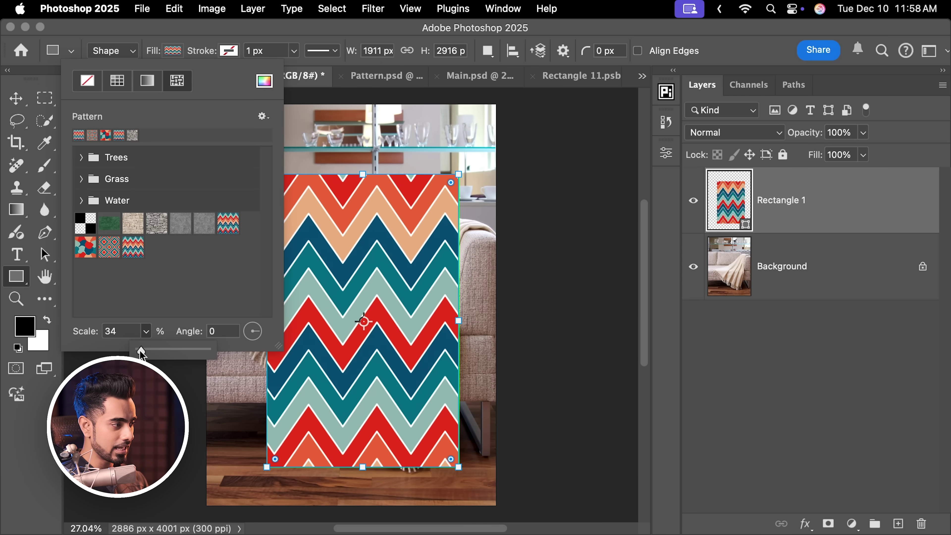
pyautogui.write('20')
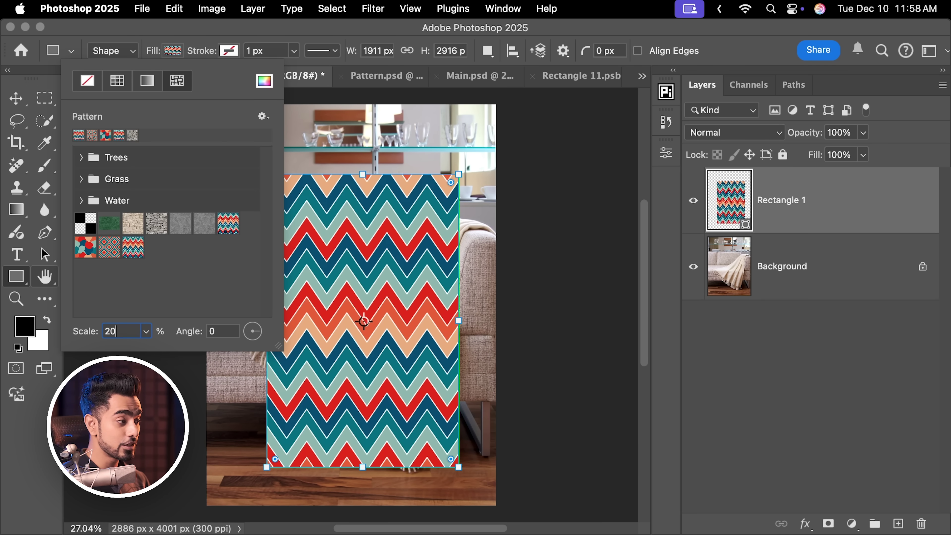
pyautogui.press('Return')
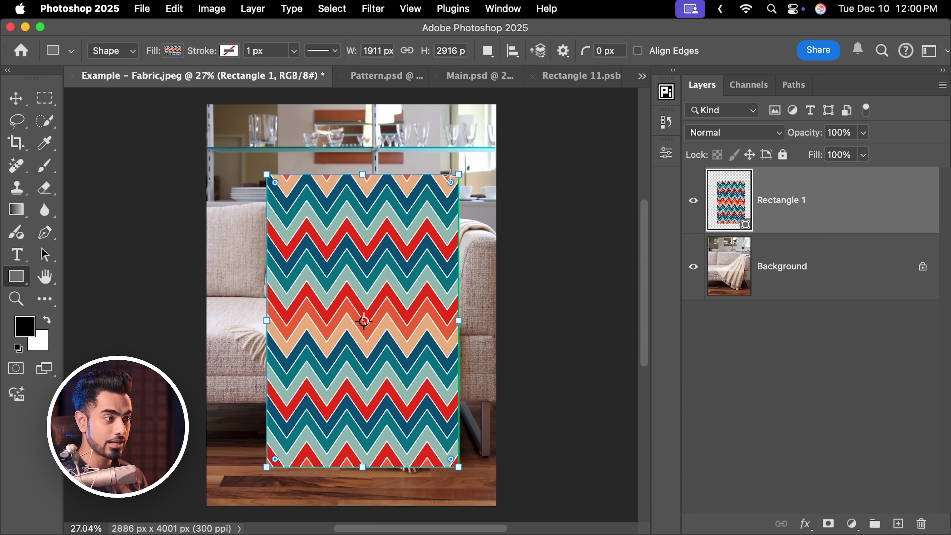
# Convert Rectangle 1 to a smart object and name it Pattern.
pyautogui.moveTo(450, 174); pyautogui.dragTo(519, 164)
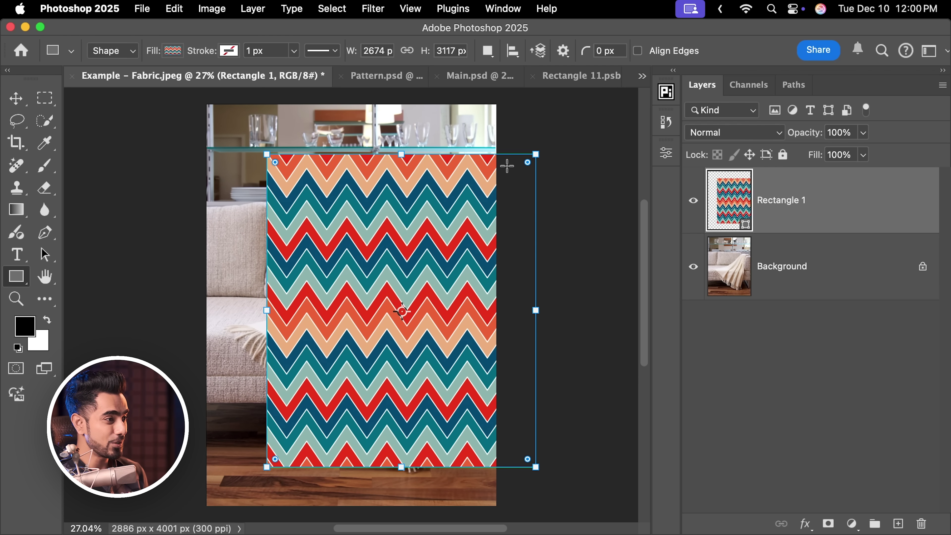
pyautogui.press('super+z')
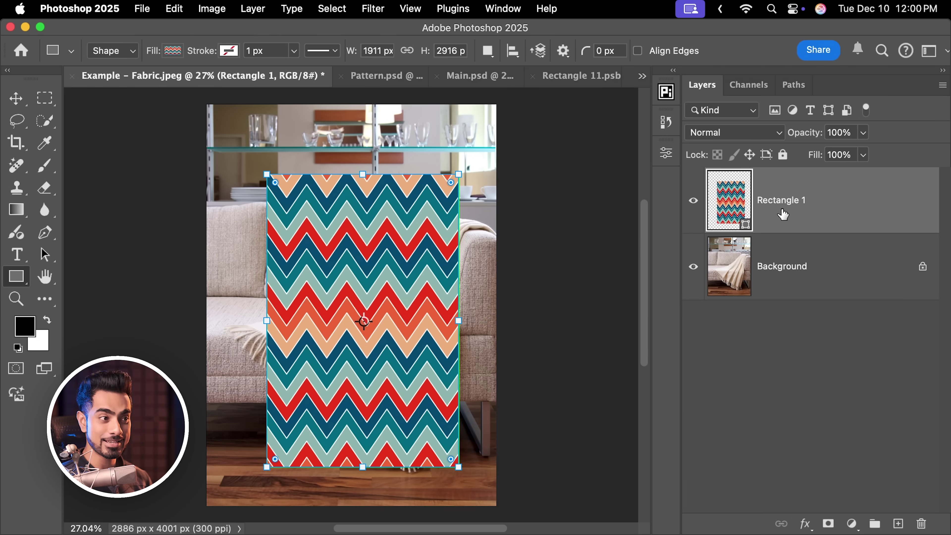
pyautogui.rightClick(785, 209)
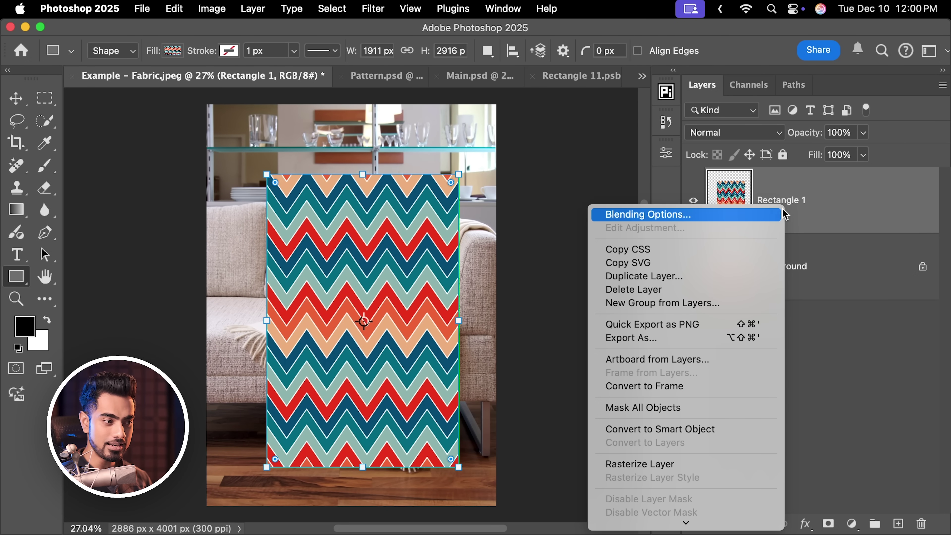
pyautogui.click(679, 428)
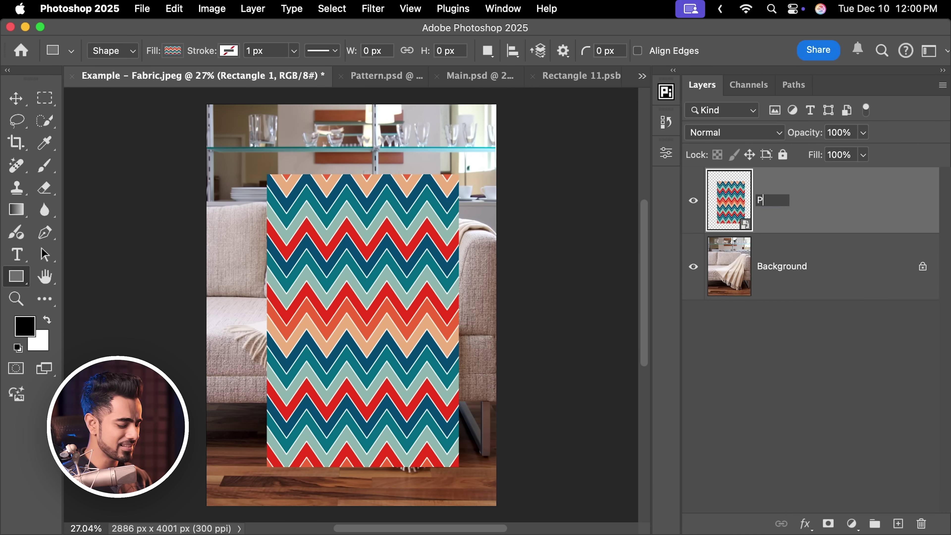
pyautogui.write('Pattern')
pyautogui.press('Return')
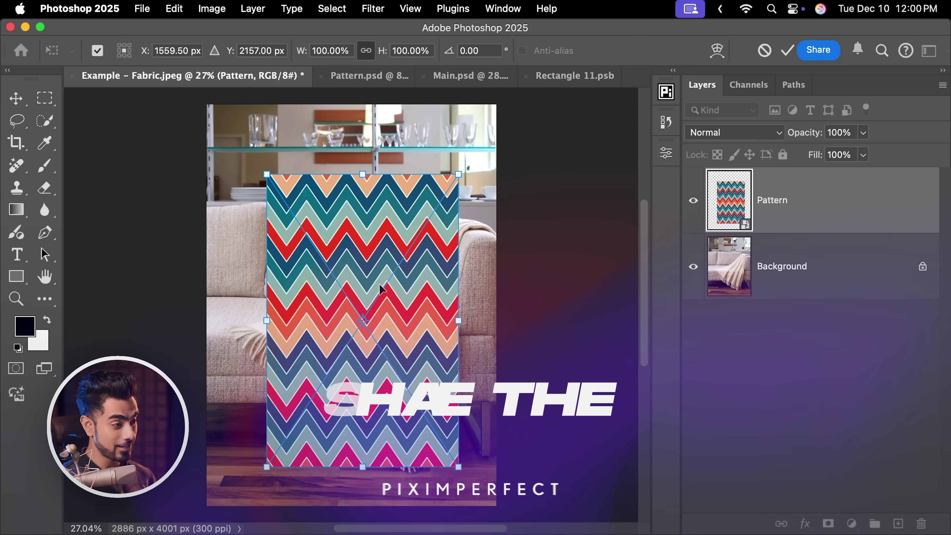
# Rotate the Pattern layer about 19° to match the throw's angle.
pyautogui.moveTo(479, 167); pyautogui.dragTo(483, 230)
pyautogui.moveTo(424, 252); pyautogui.dragTo(430, 237)
pyautogui.moveTo(509, 194); pyautogui.dragTo(519, 206)
# Commit the rotation and set the Pattern layer's opacity to 40%.
pyautogui.press('Return')
pyautogui.press('u')
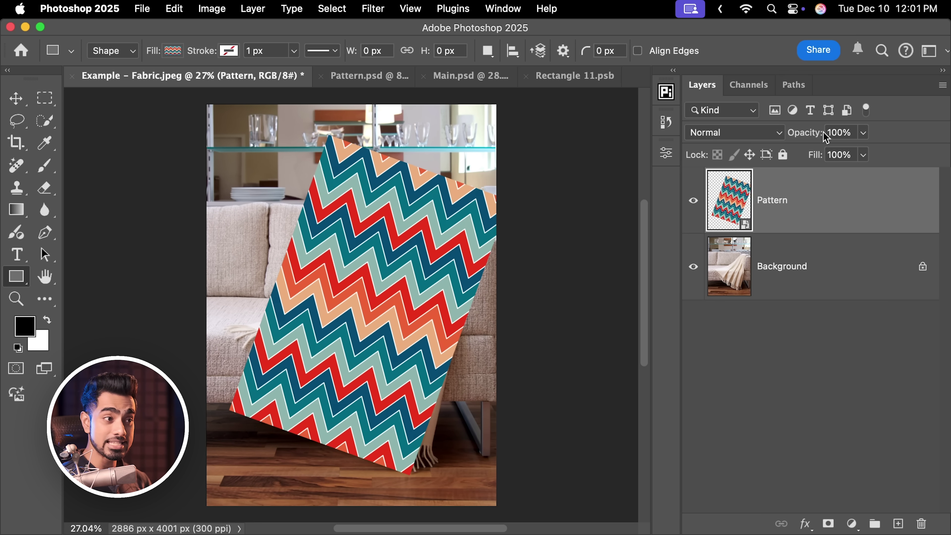
pyautogui.moveTo(797, 141); pyautogui.dragTo(788, 139)
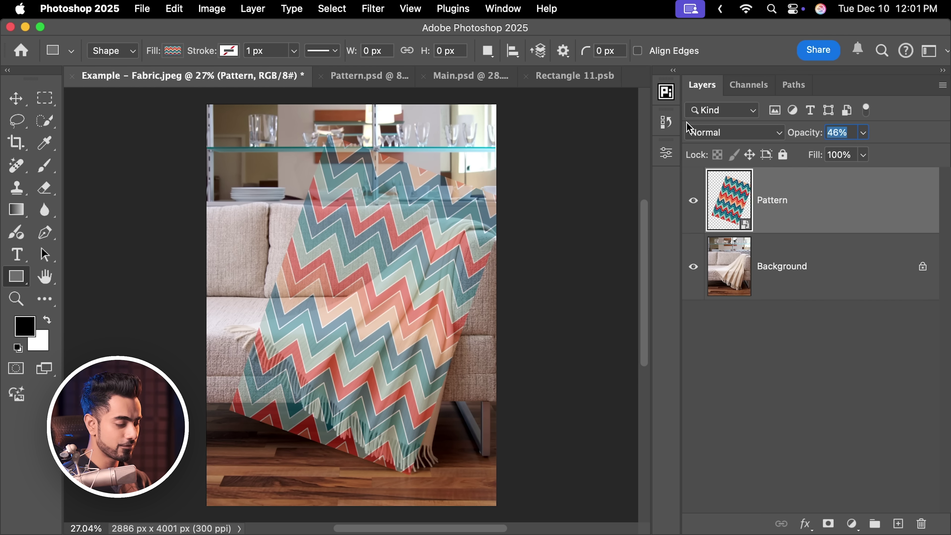
pyautogui.write('40')
pyautogui.press('Return')
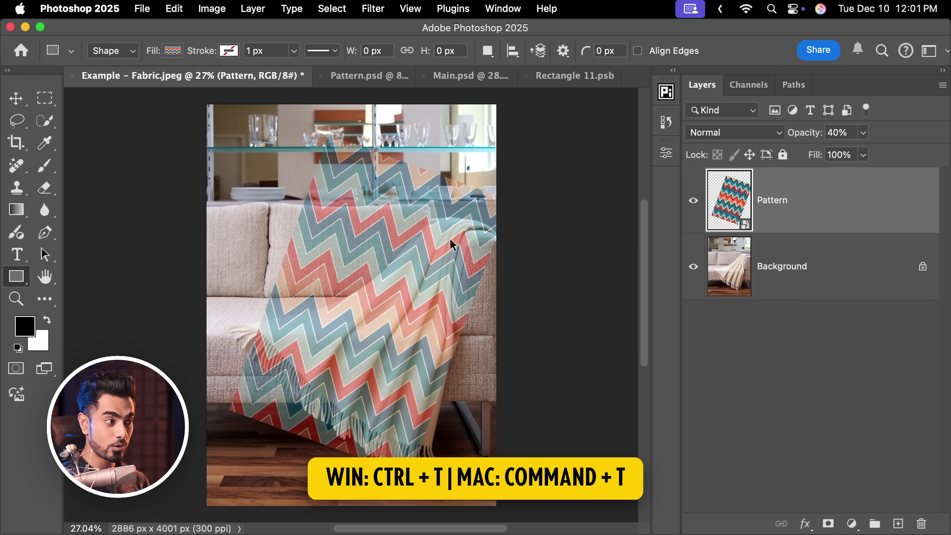
# Transform the pattern to about 20°, moving and stretching it over the throw.
pyautogui.press('super+t')
pyautogui.moveTo(537, 196); pyautogui.dragTo(539, 206)
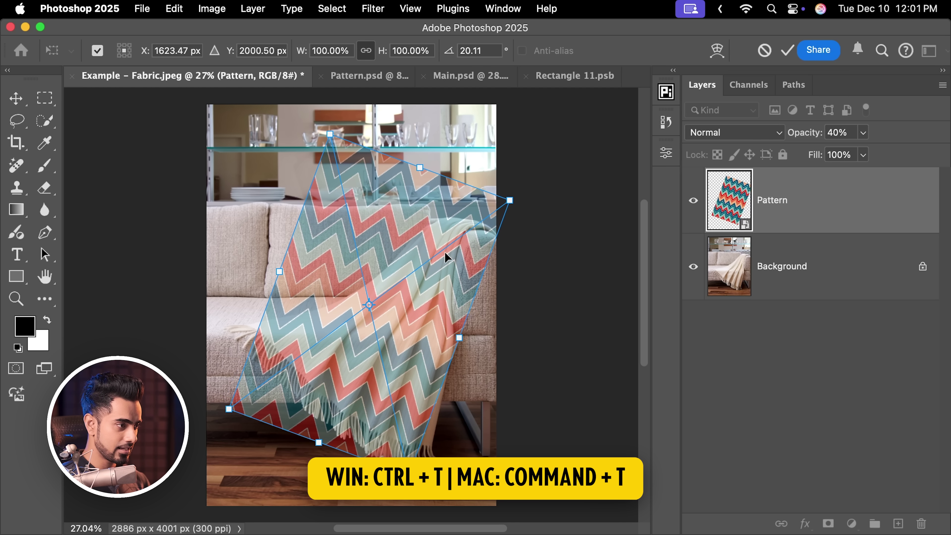
pyautogui.moveTo(445, 251); pyautogui.dragTo(460, 266)
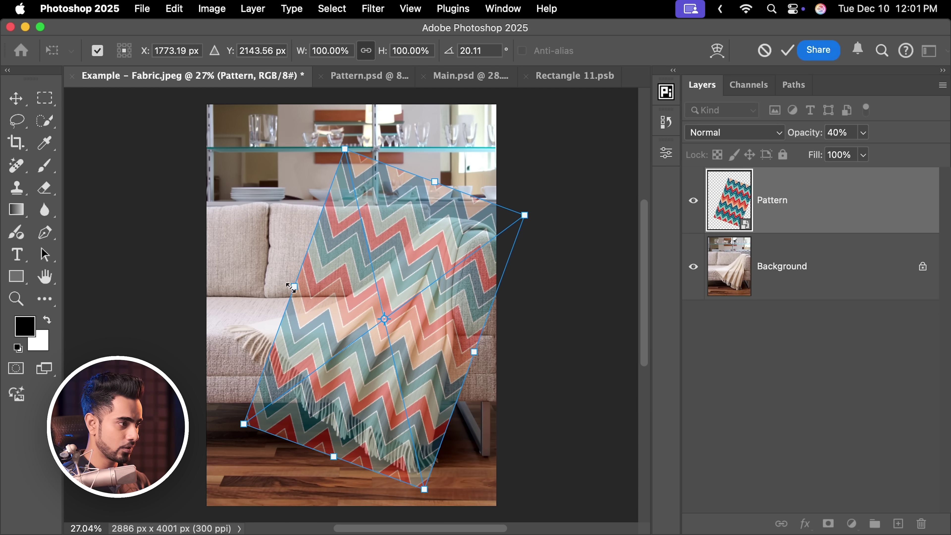
pyautogui.moveTo(291, 288); pyautogui.dragTo(285, 270)
pyautogui.press('Return')
pyautogui.press('u')
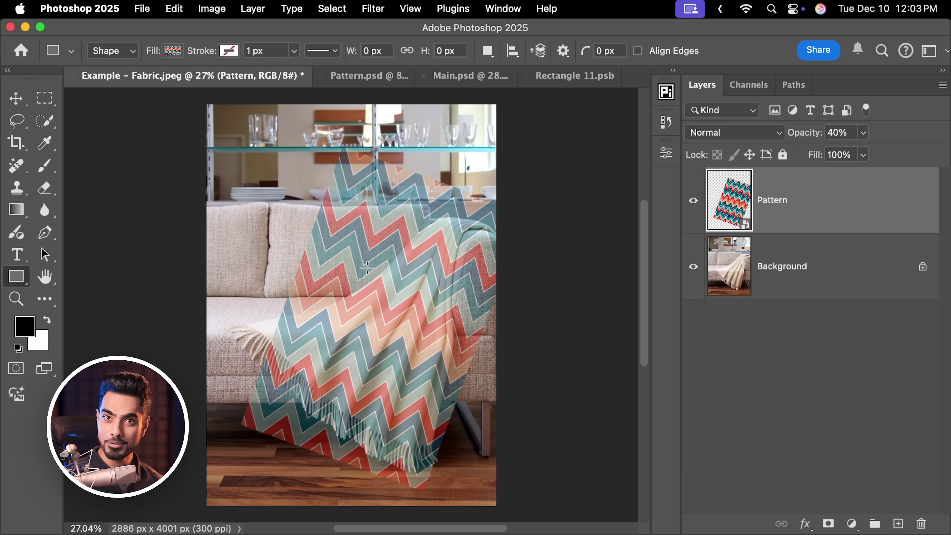
# Put the Pattern layer into Warp and pull its top-left corner and right edge onto the throw.
pyautogui.press('super+t')
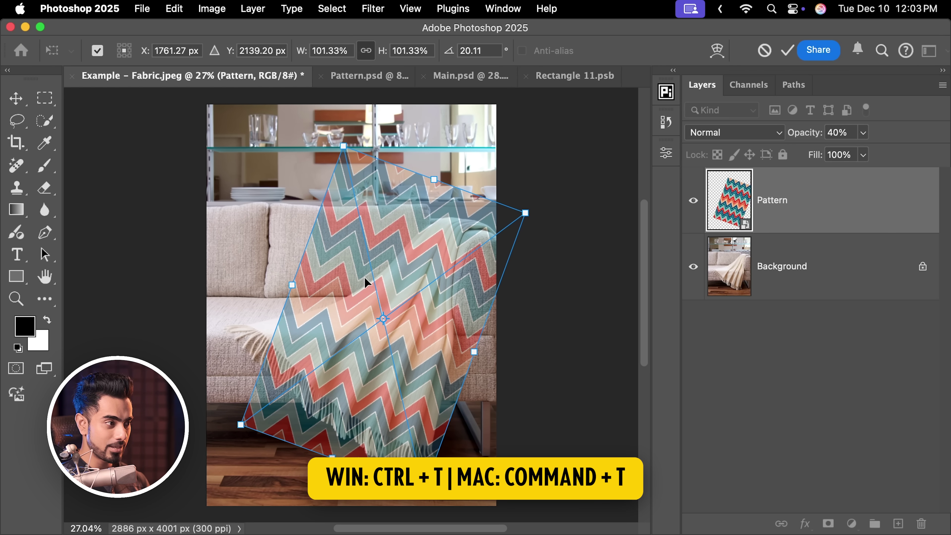
pyautogui.rightClick(400, 205)
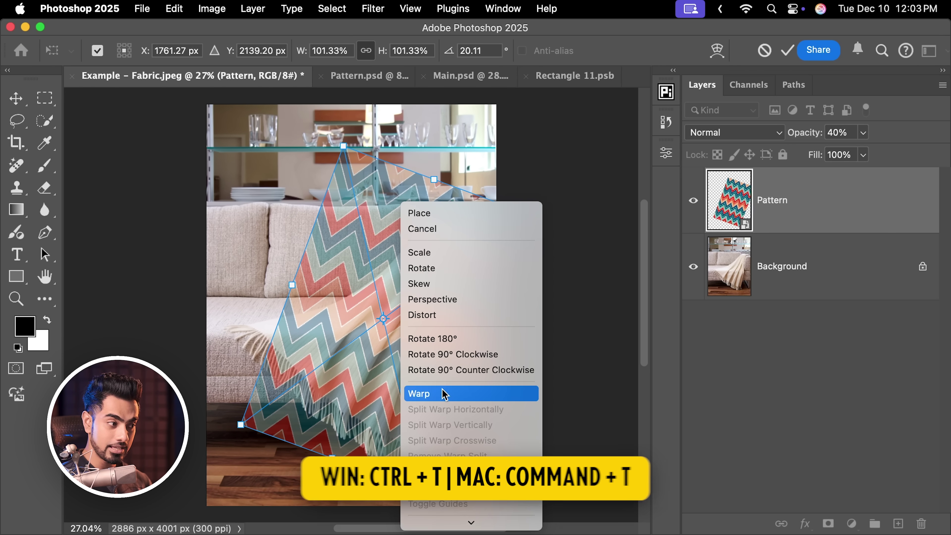
pyautogui.click(437, 397)
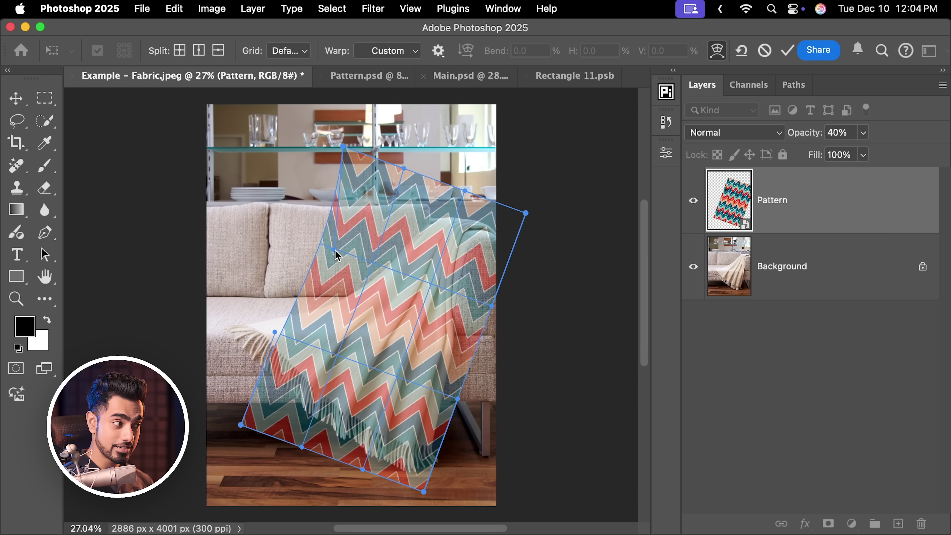
pyautogui.moveTo(344, 149); pyautogui.dragTo(391, 183)
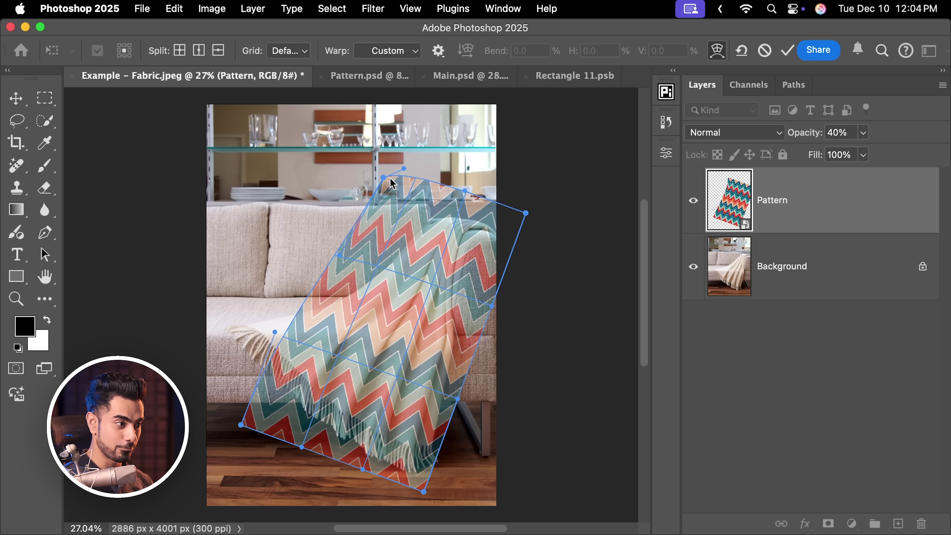
pyautogui.moveTo(526, 212); pyautogui.dragTo(512, 209)
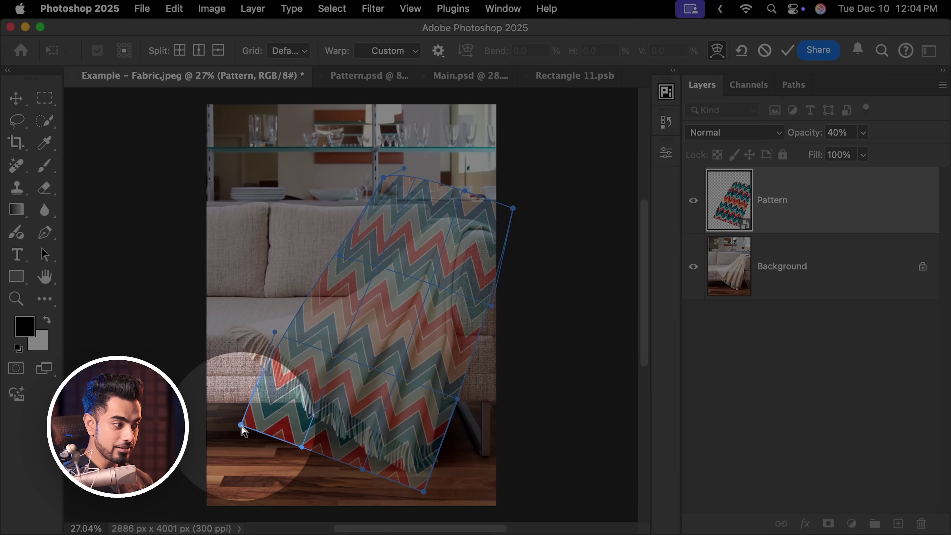
# Drag the lower-left corner over the sofa arm and the bottom-right corner toward the floor.
pyautogui.moveTo(242, 425); pyautogui.dragTo(172, 330)
pyautogui.moveTo(318, 375)
pyautogui.mouseDown()
pyautogui.moveTo(319, 391)
pyautogui.moveTo(334, 381)
pyautogui.moveTo(311, 379)
pyautogui.mouseUp()
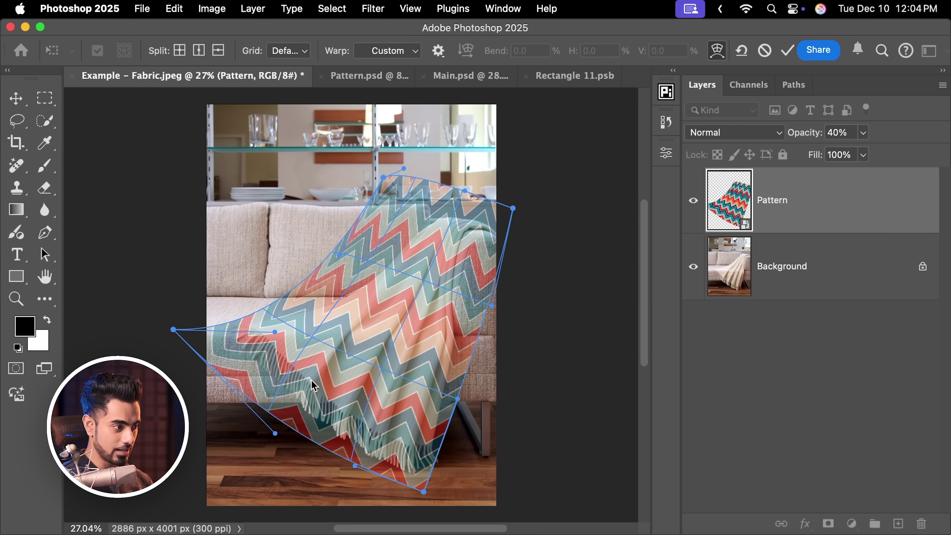
pyautogui.moveTo(423, 490); pyautogui.dragTo(442, 491)
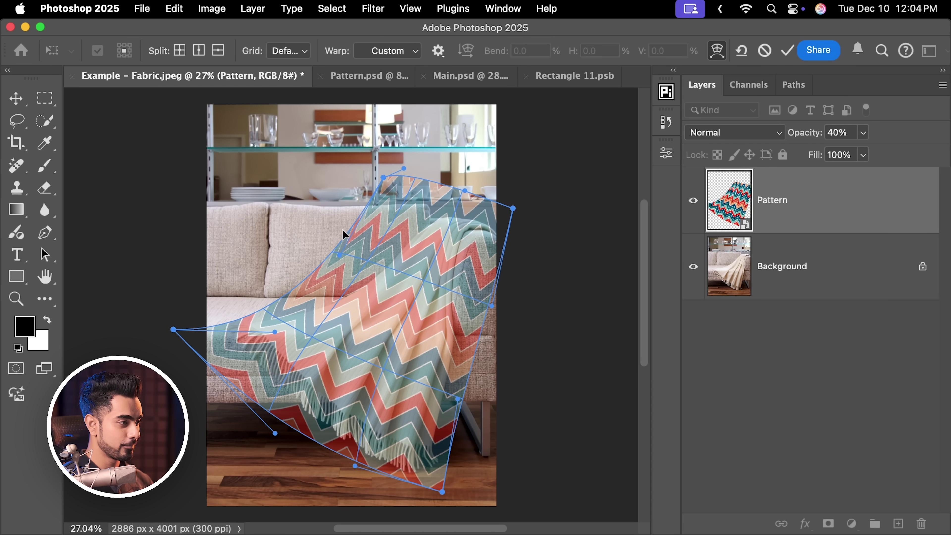
pyautogui.moveTo(344, 234); pyautogui.dragTo(339, 266)
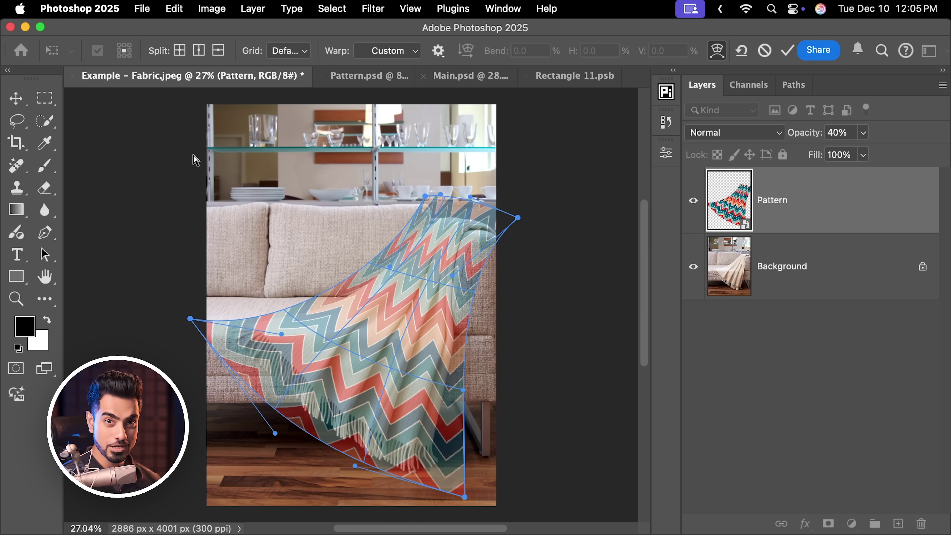
pyautogui.scroll(5, 477, 228)
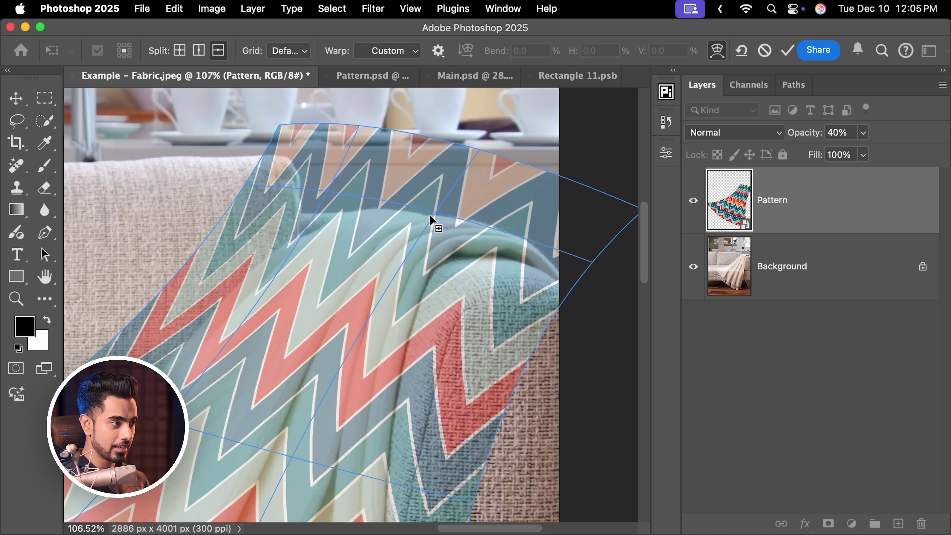
# Bend the pattern's upper area and pull both top corners down over the sofa arm.
pyautogui.moveTo(409, 244); pyautogui.dragTo(398, 288)
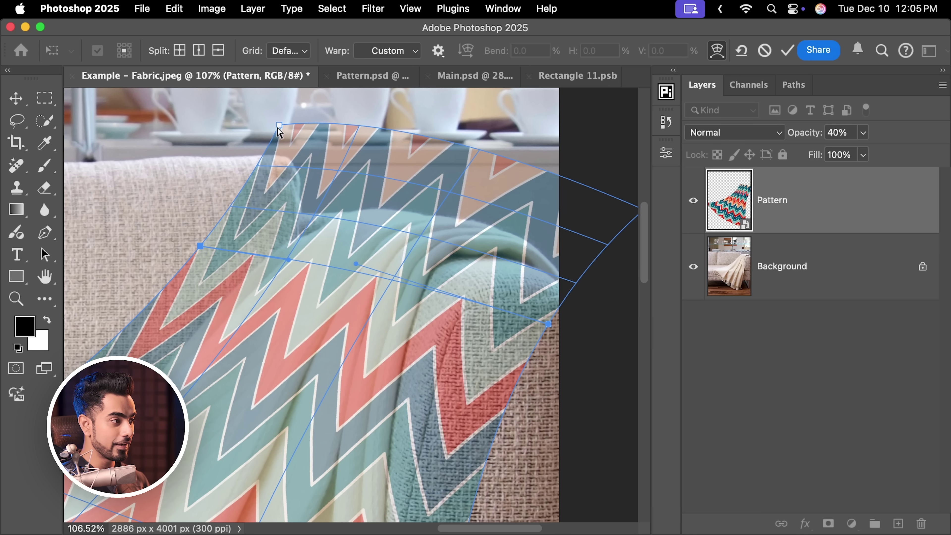
pyautogui.moveTo(280, 126); pyautogui.dragTo(310, 151)
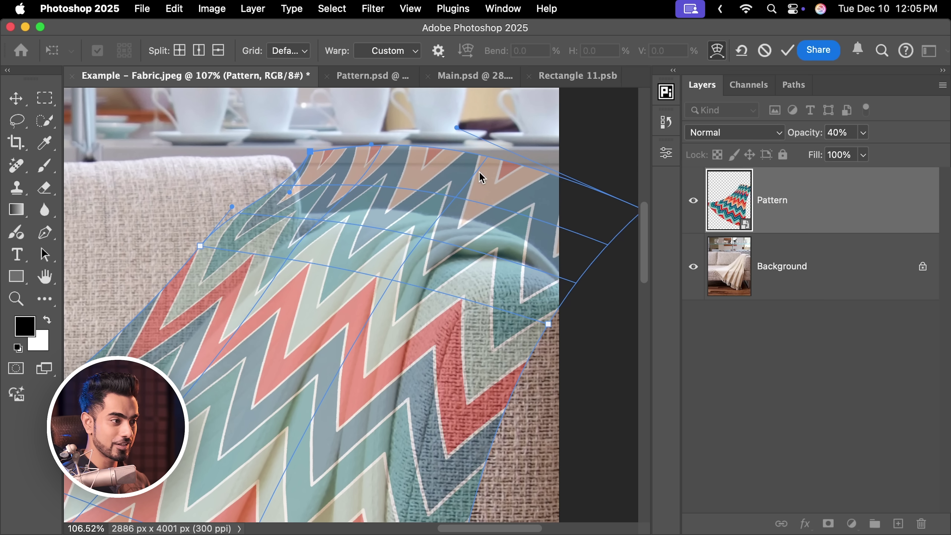
pyautogui.hscroll(5, 577, 232)
pyautogui.moveTo(587, 208); pyautogui.dragTo(612, 248)
pyautogui.moveTo(263, 161); pyautogui.dragTo(276, 183)
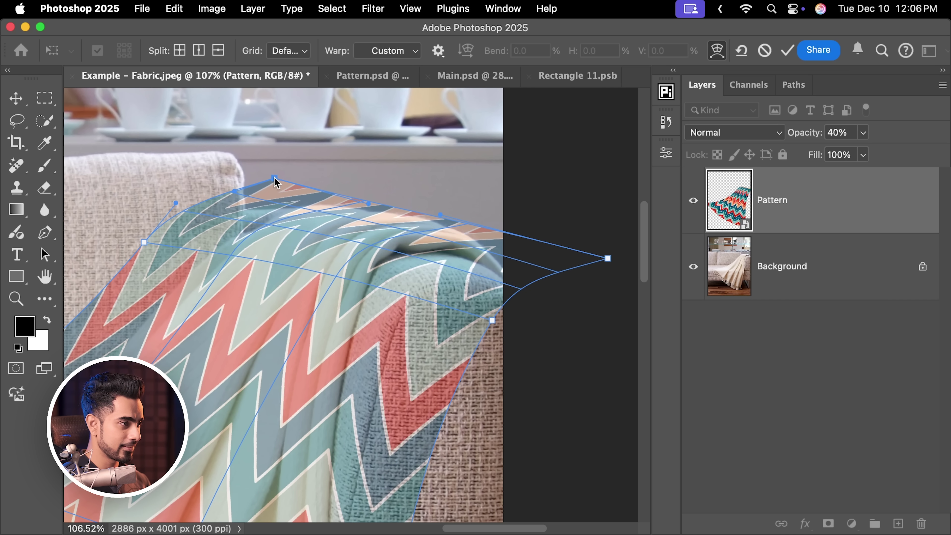
pyautogui.scroll(-5, 434, 230)
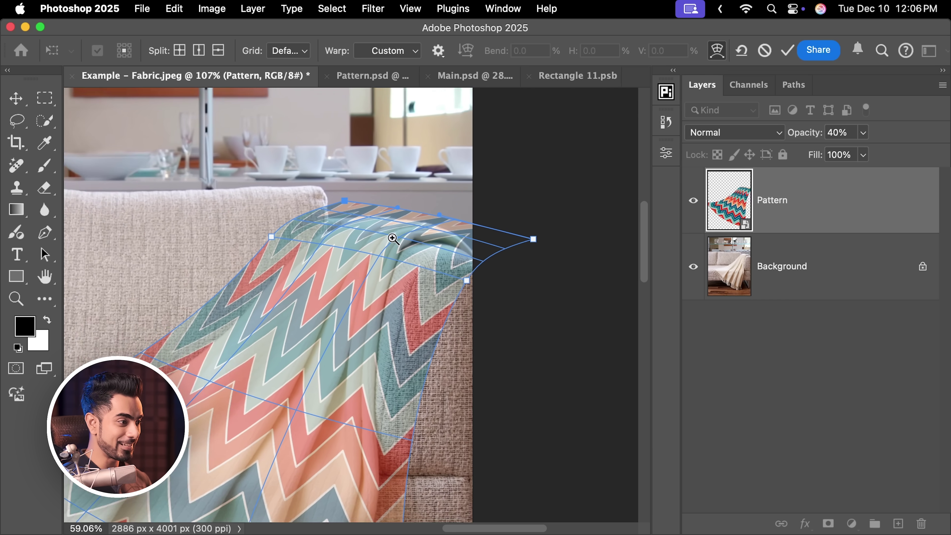
pyautogui.hscroll(-3, 420, 251)
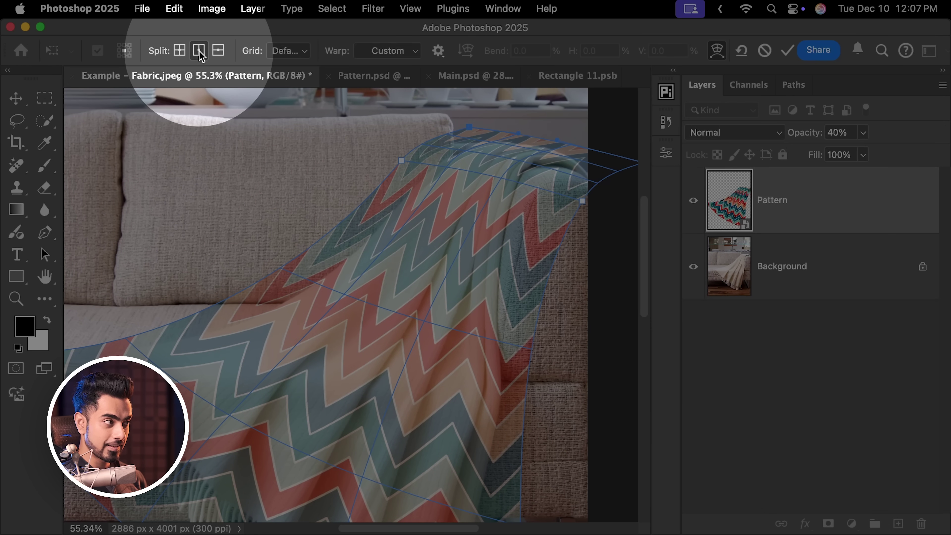
# Add two extra warp lines across the folds and bend the pattern along them.
pyautogui.scroll(5, 382, 329)
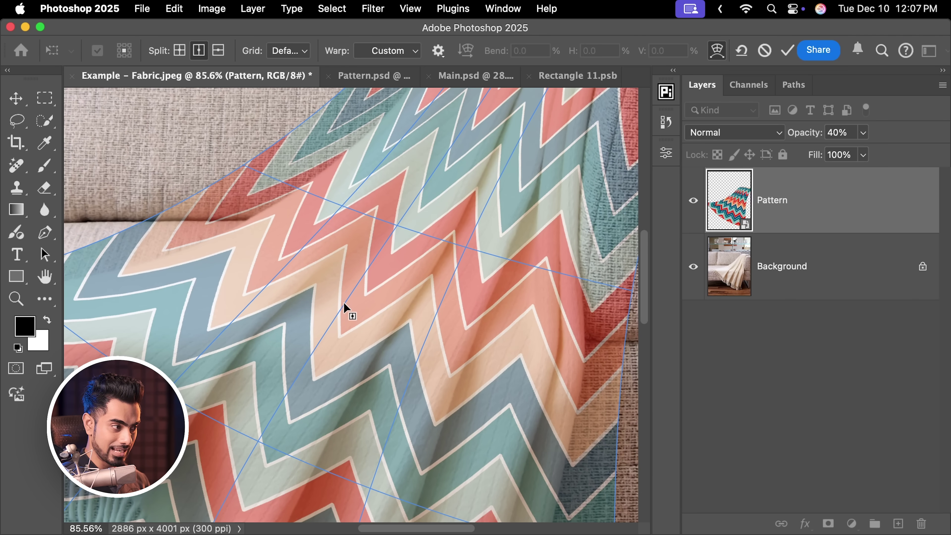
pyautogui.click(343, 300)
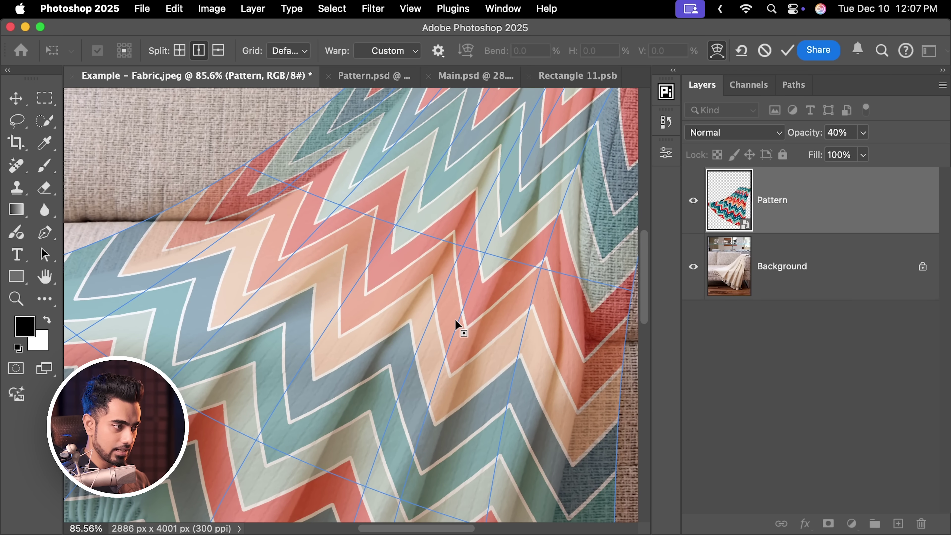
pyautogui.click(450, 316)
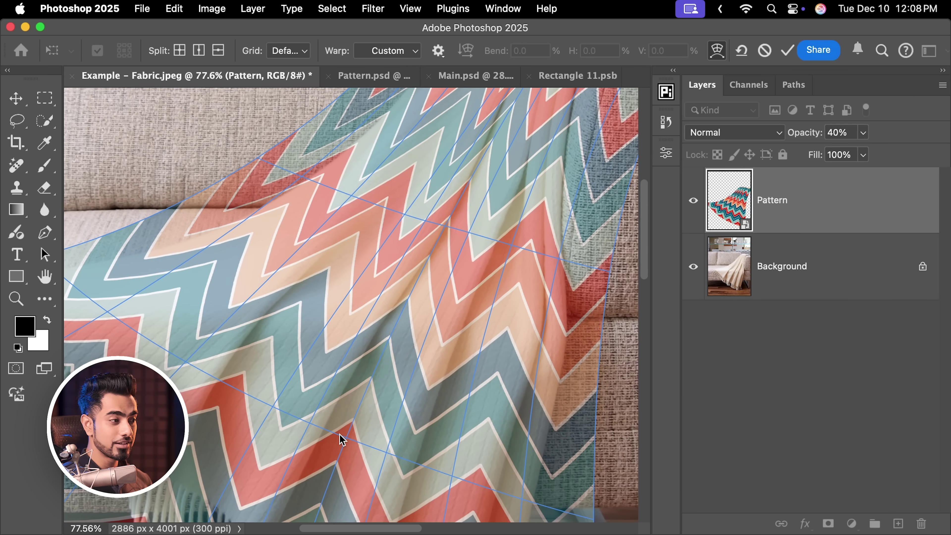
pyautogui.scroll(-3, 338, 434)
pyautogui.moveTo(456, 230); pyautogui.dragTo(466, 235)
pyautogui.scroll(5, 429, 220)
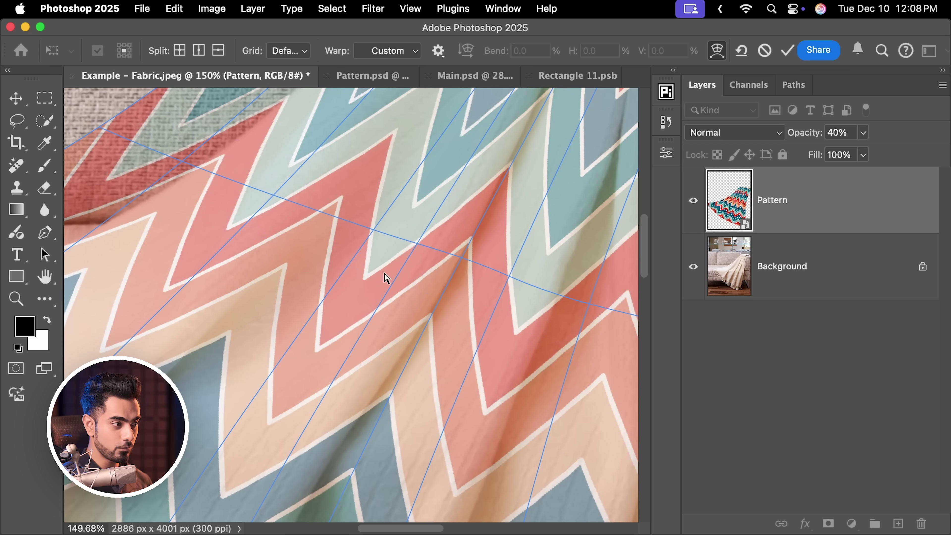
pyautogui.moveTo(374, 266); pyautogui.dragTo(390, 274)
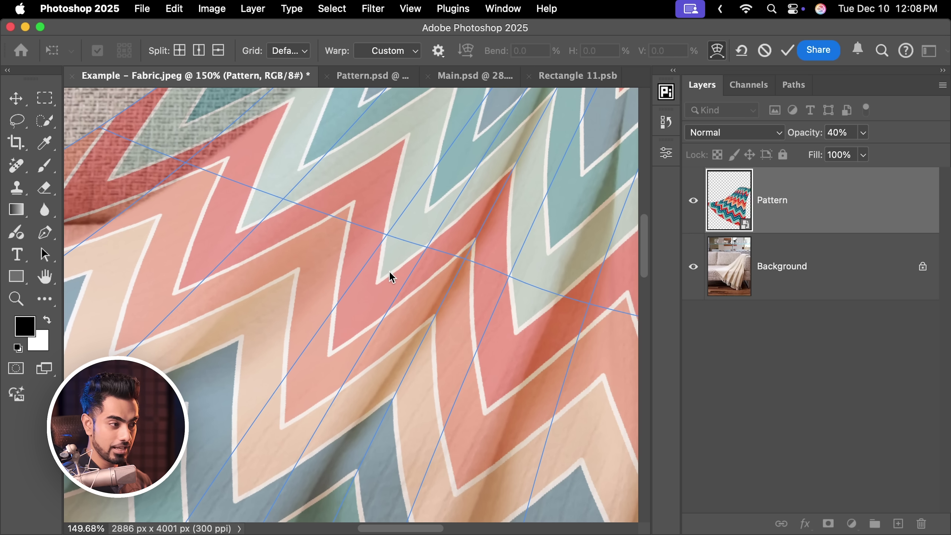
pyautogui.moveTo(483, 305); pyautogui.dragTo(471, 298)
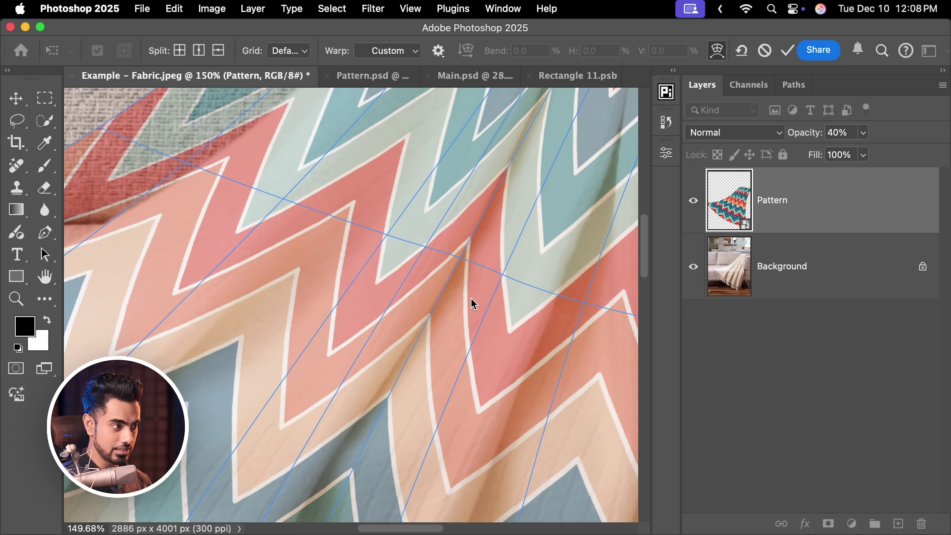
# Shift more mesh points up-left so the zigzags follow the throw's diagonal folds.
pyautogui.scroll(-3, 509, 200)
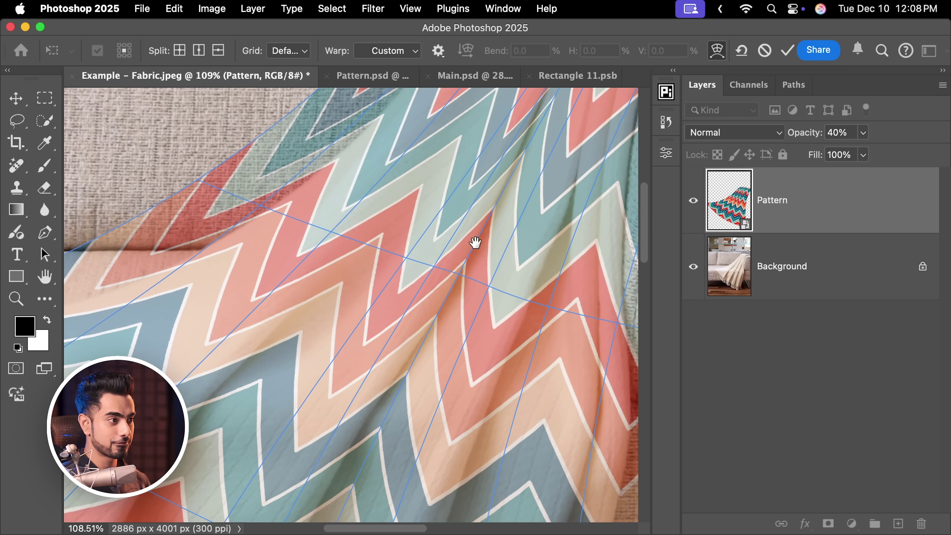
pyautogui.scroll(3, 427, 352)
pyautogui.scroll(-3, 431, 346)
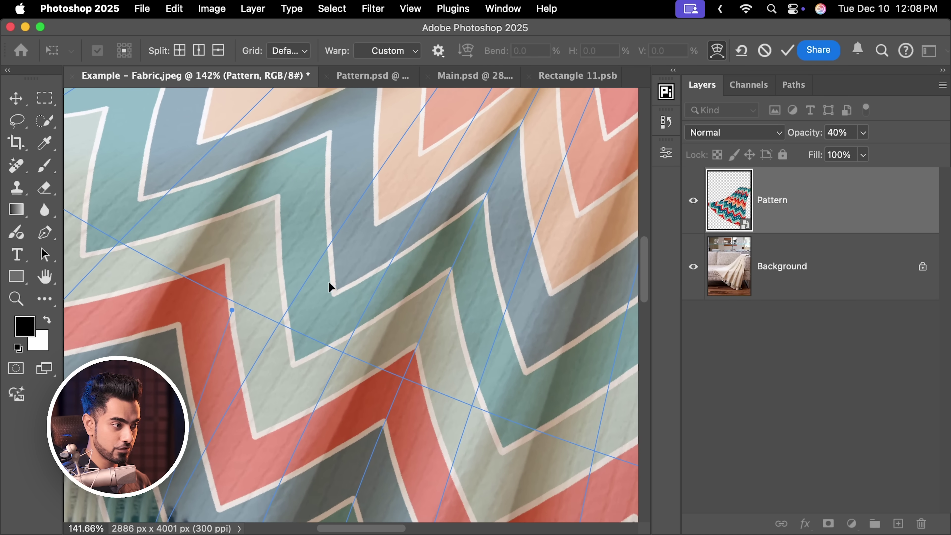
pyautogui.moveTo(328, 281)
pyautogui.mouseDown()
pyautogui.moveTo(337, 286)
pyautogui.moveTo(314, 284)
pyautogui.mouseUp()
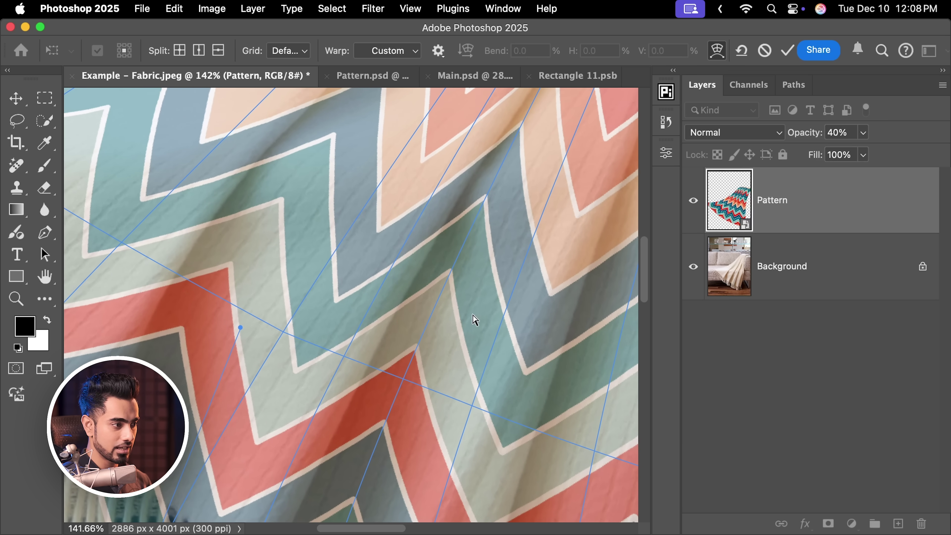
pyautogui.moveTo(473, 315); pyautogui.dragTo(463, 310)
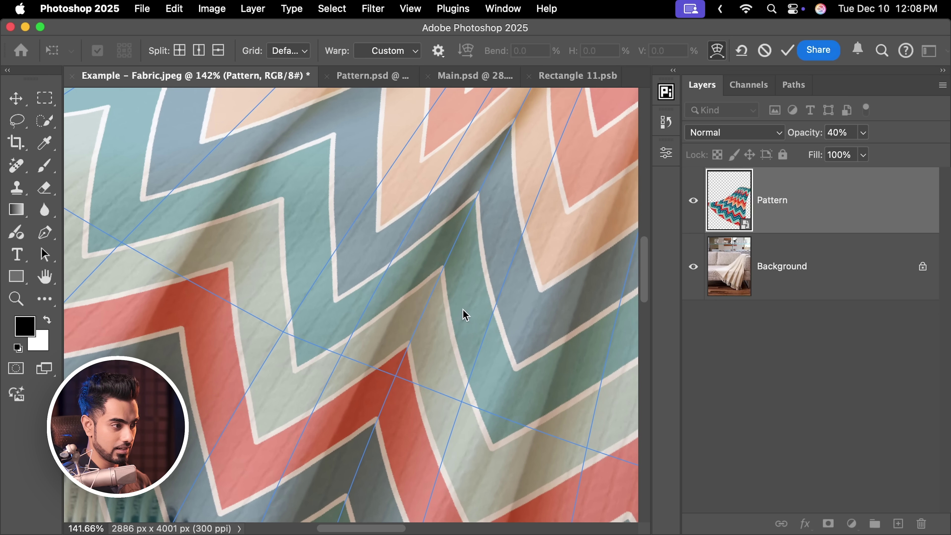
pyautogui.scroll(-3, 443, 250)
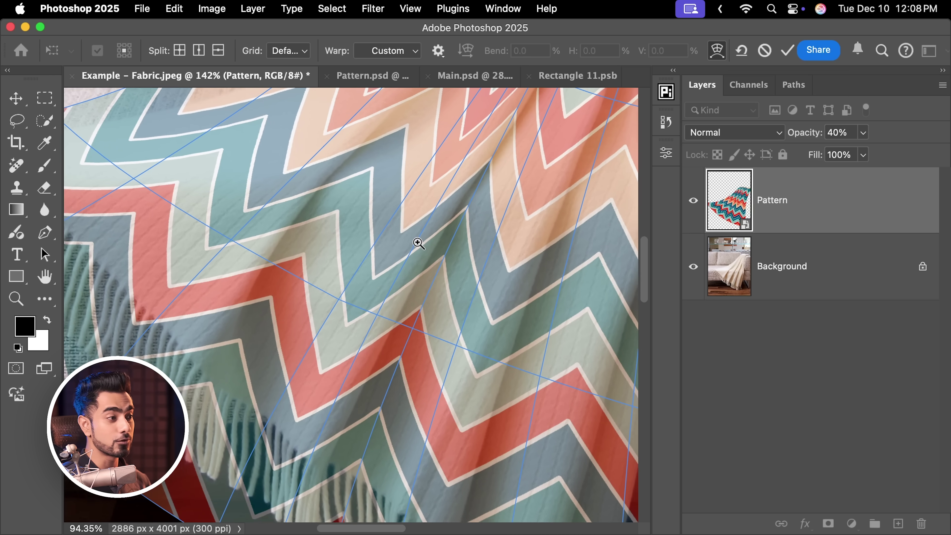
pyautogui.scroll(10, 445, 318)
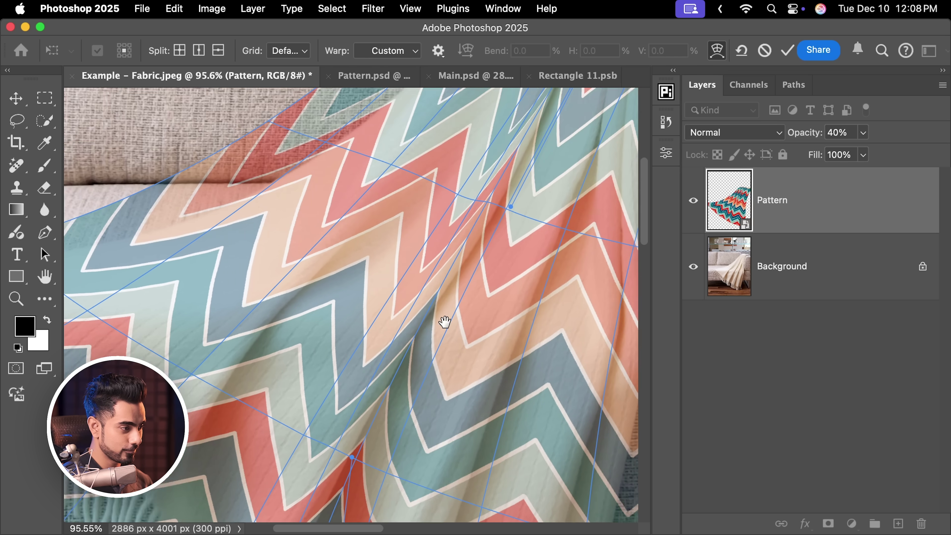
pyautogui.scroll(-3, 510, 265)
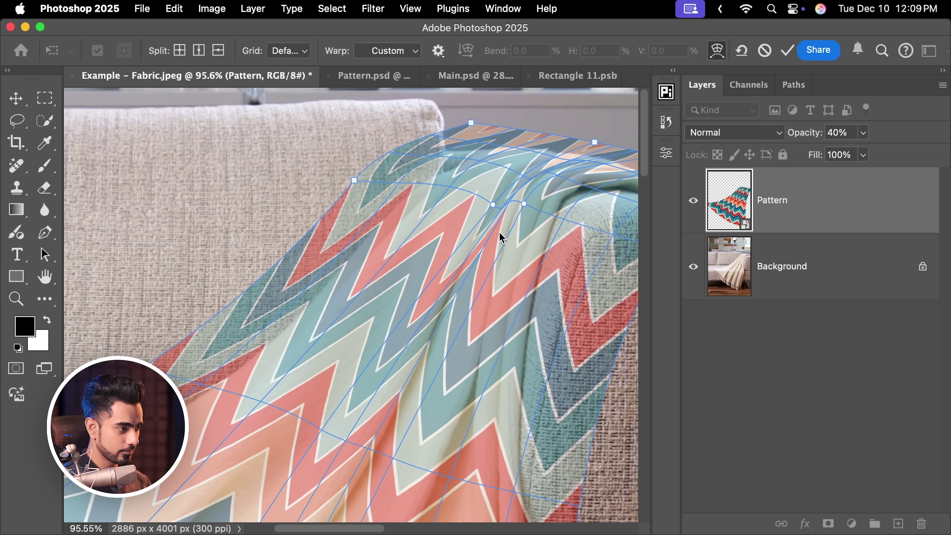
pyautogui.scroll(-3, 433, 283)
pyautogui.moveTo(444, 263); pyautogui.dragTo(424, 319)
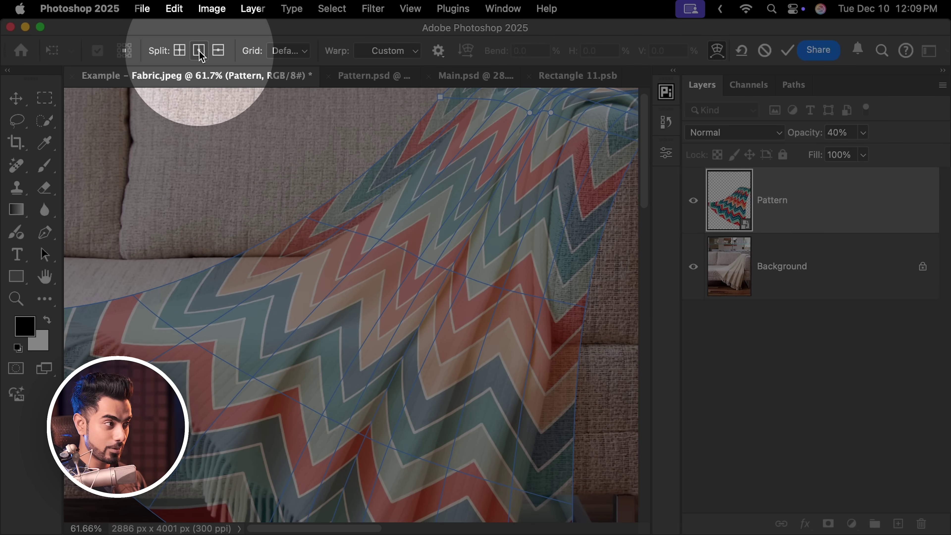
# Add a vertical warp split at the fold of the throw.
pyautogui.click(199, 52)
pyautogui.scroll(2, 325, 330)
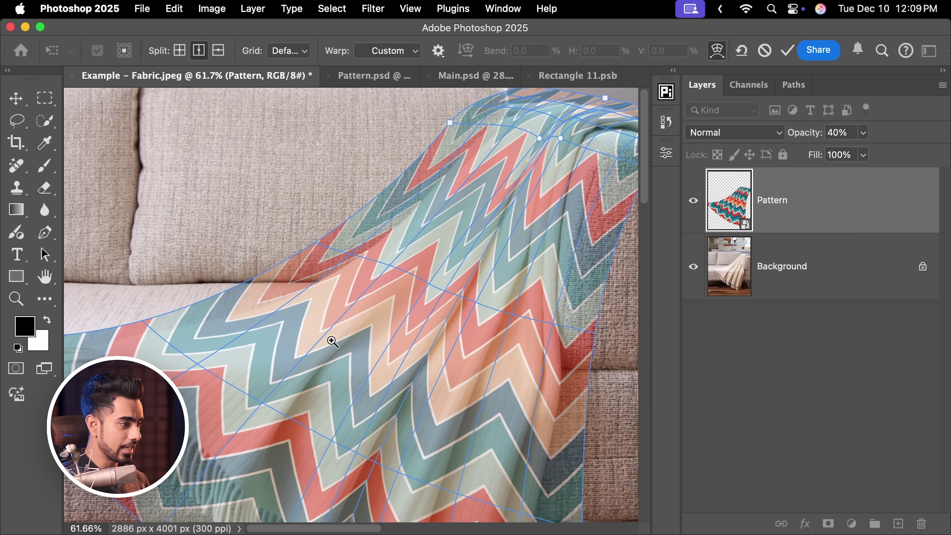
pyautogui.moveTo(332, 342); pyautogui.dragTo(350, 339)
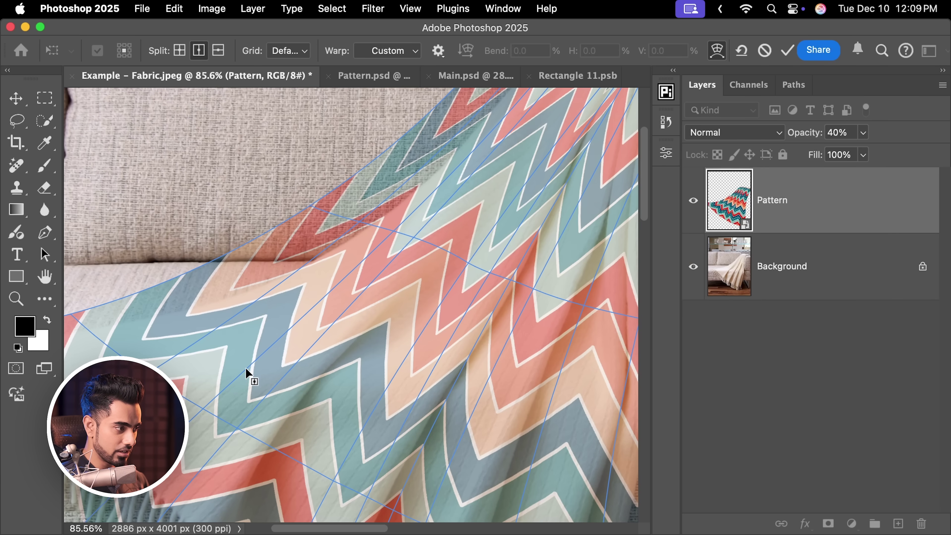
pyautogui.click(246, 369)
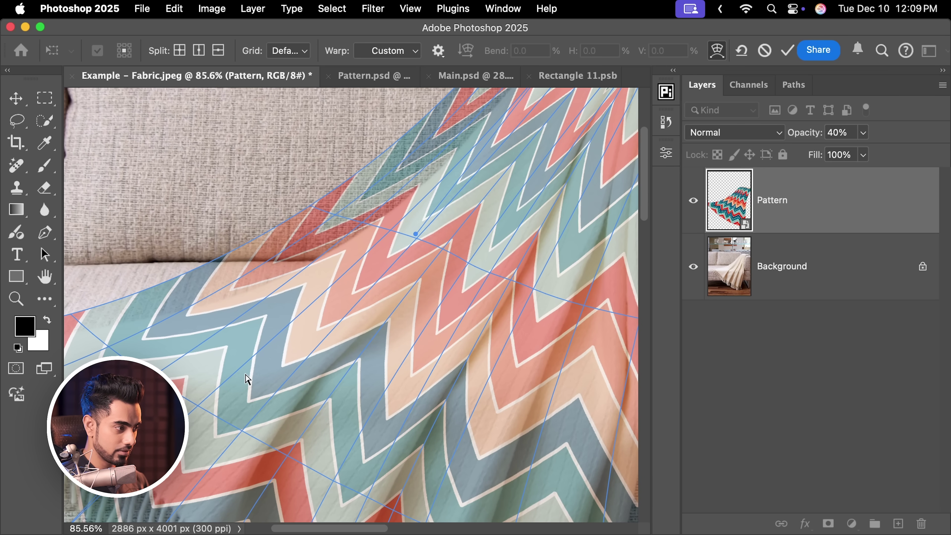
pyautogui.moveTo(342, 443); pyautogui.dragTo(371, 344)
# Reshape the pattern along the hanging drape, tuck in its right edge, and apply the warp.
pyautogui.scroll(-3, 373, 280)
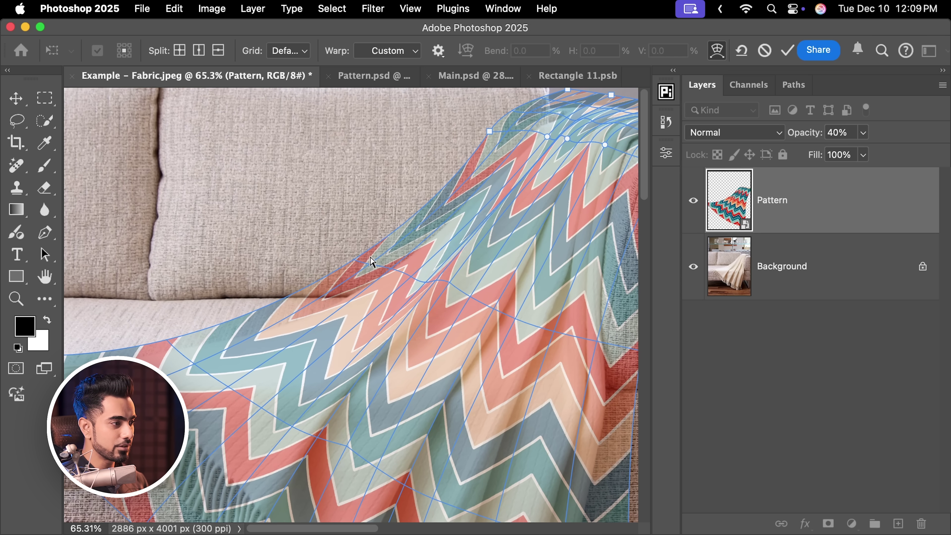
pyautogui.scroll(-5, 398, 267)
pyautogui.hscroll(2, 398, 266)
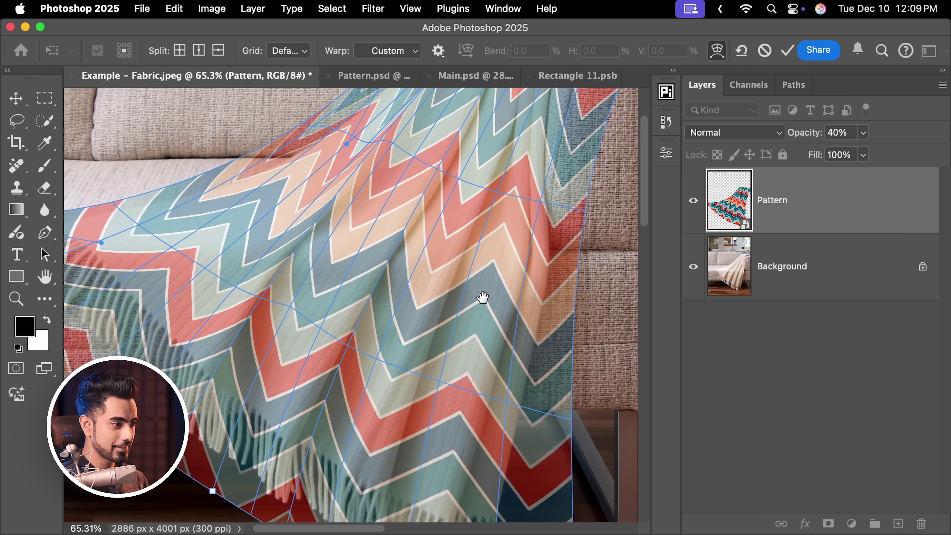
pyautogui.moveTo(427, 369); pyautogui.dragTo(404, 319)
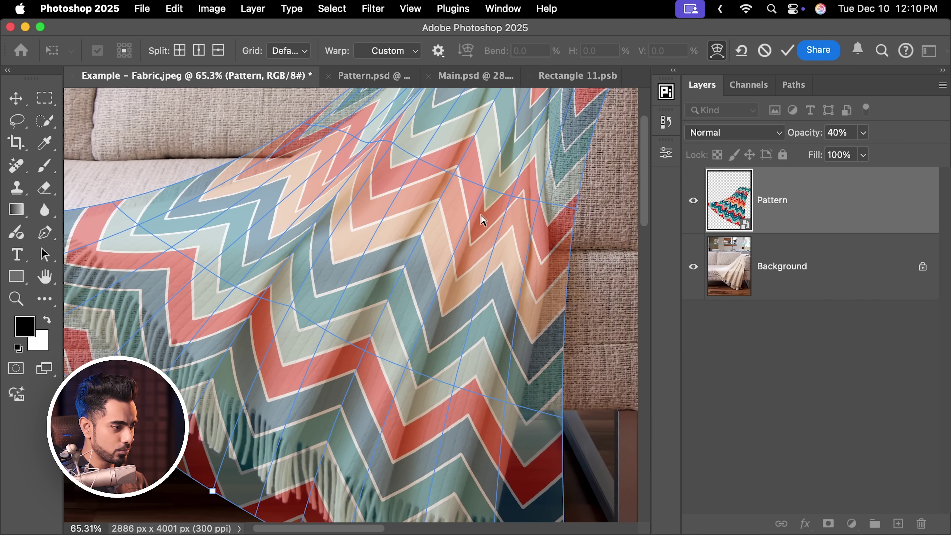
pyautogui.hscroll(3, 430, 341)
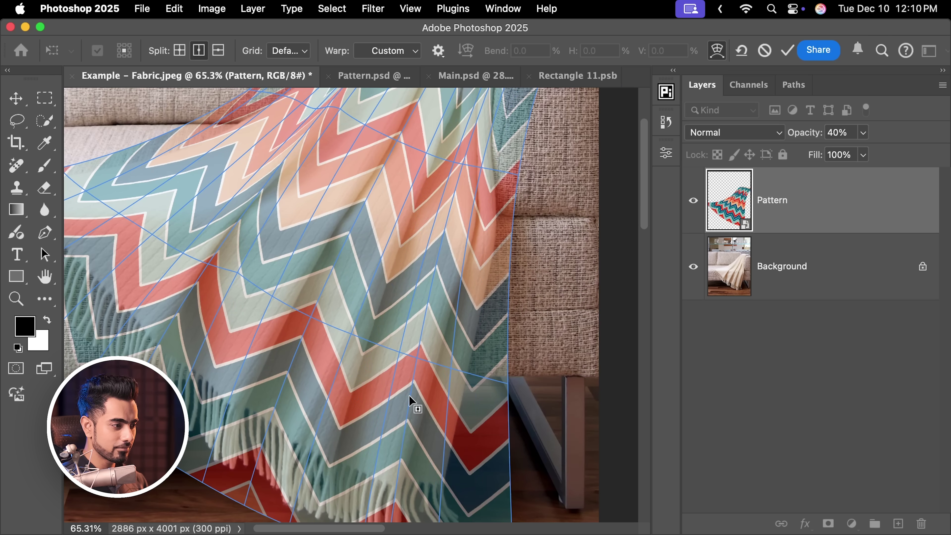
pyautogui.moveTo(456, 396)
pyautogui.mouseDown()
pyautogui.moveTo(395, 378)
pyautogui.moveTo(463, 398)
pyautogui.mouseUp()
pyautogui.scroll(-3, 399, 287)
pyautogui.scroll(2, 414, 241)
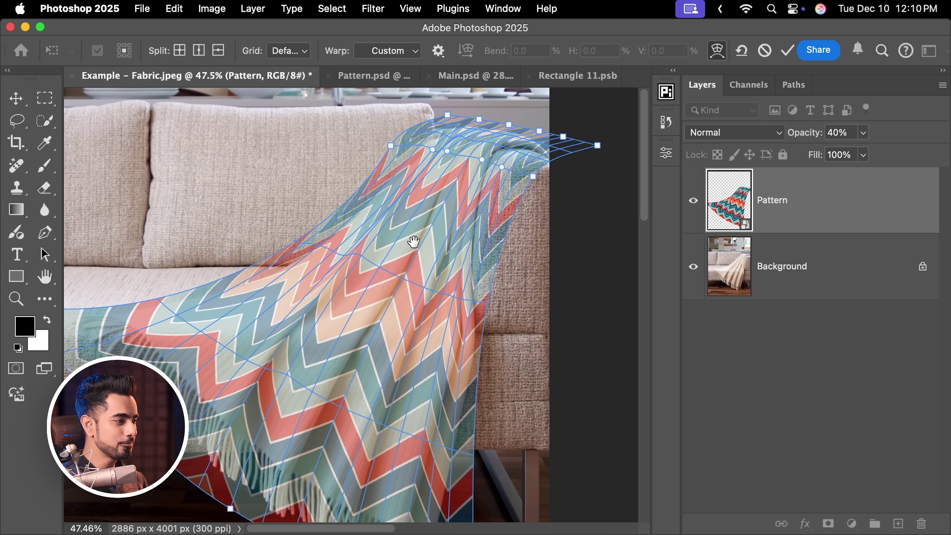
pyautogui.press('u')
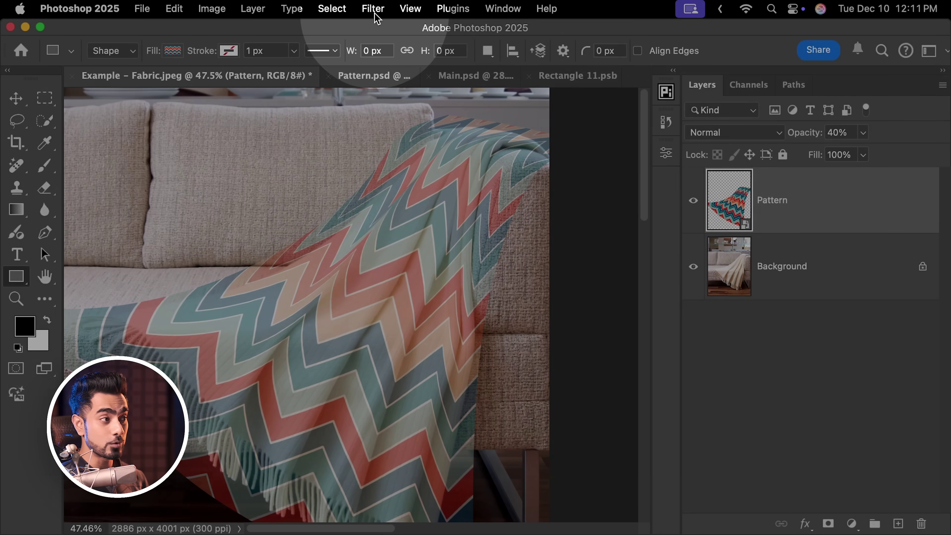
# Open Filter > Liquify on the Pattern layer.
pyautogui.click(373, 9)
pyautogui.click(388, 173)
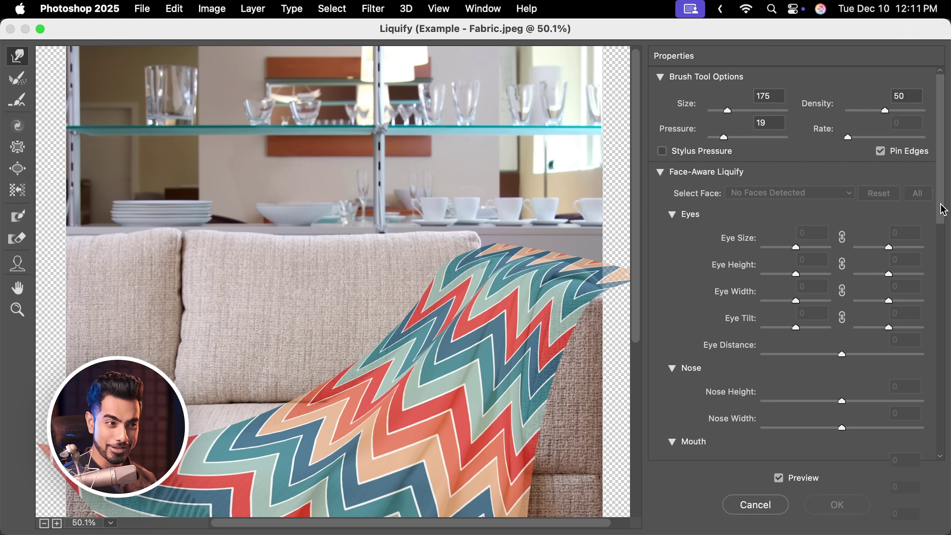
pyautogui.moveTo(942, 210); pyautogui.dragTo(924, 455)
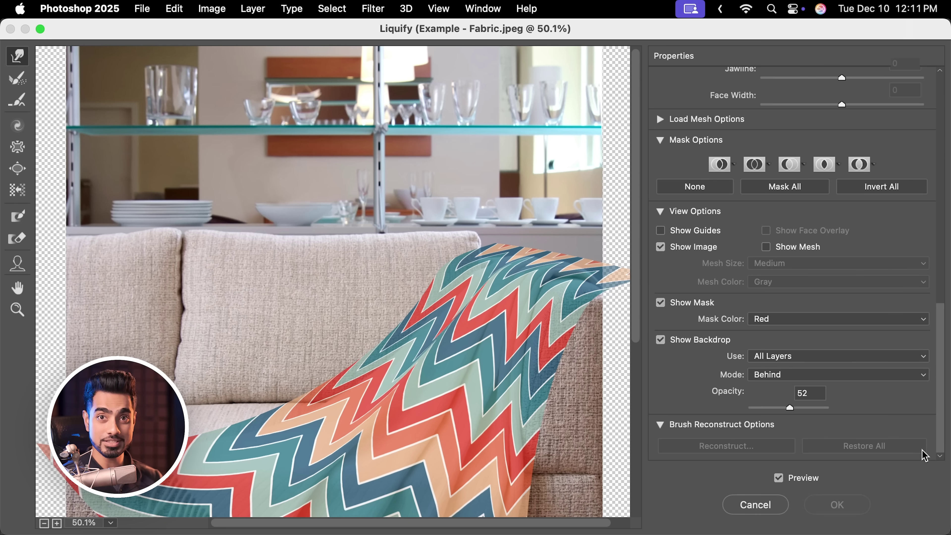
# Show the Background layer as a backdrop behind the pattern and zoom into the throw.
pyautogui.click(660, 341)
pyautogui.click(660, 341)
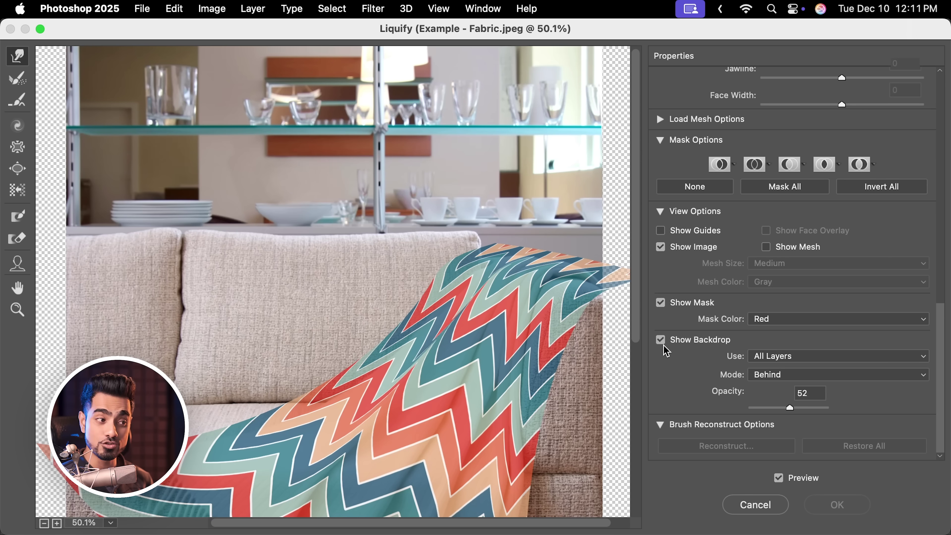
pyautogui.click(776, 358)
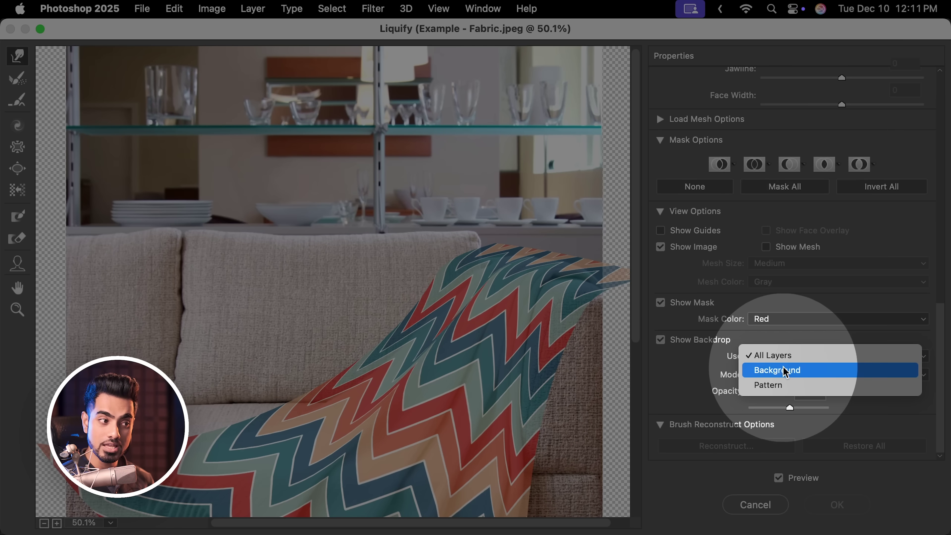
pyautogui.click(781, 368)
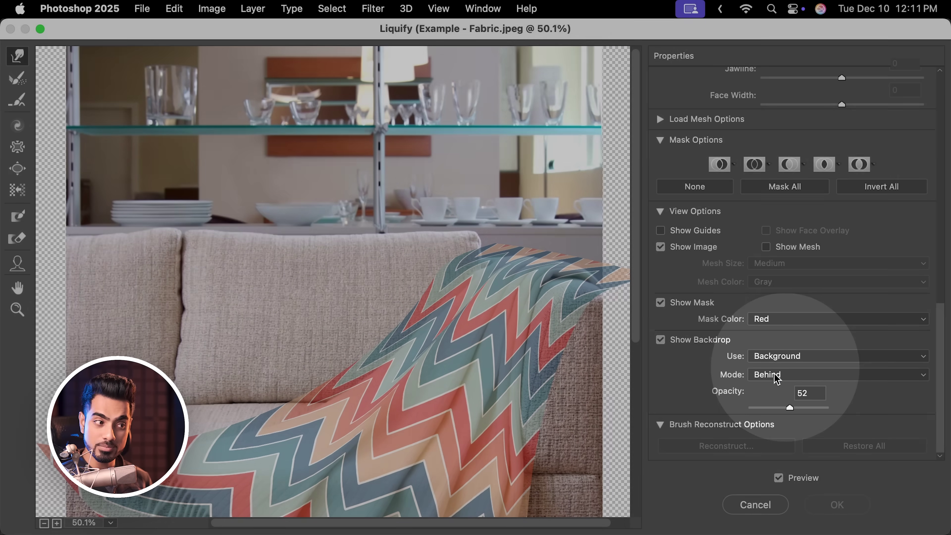
pyautogui.click(775, 375)
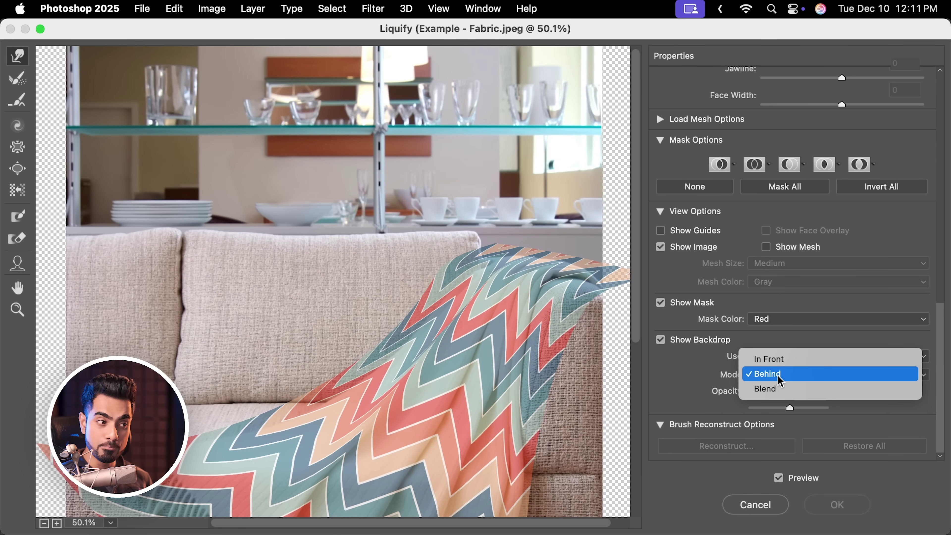
pyautogui.click(775, 375)
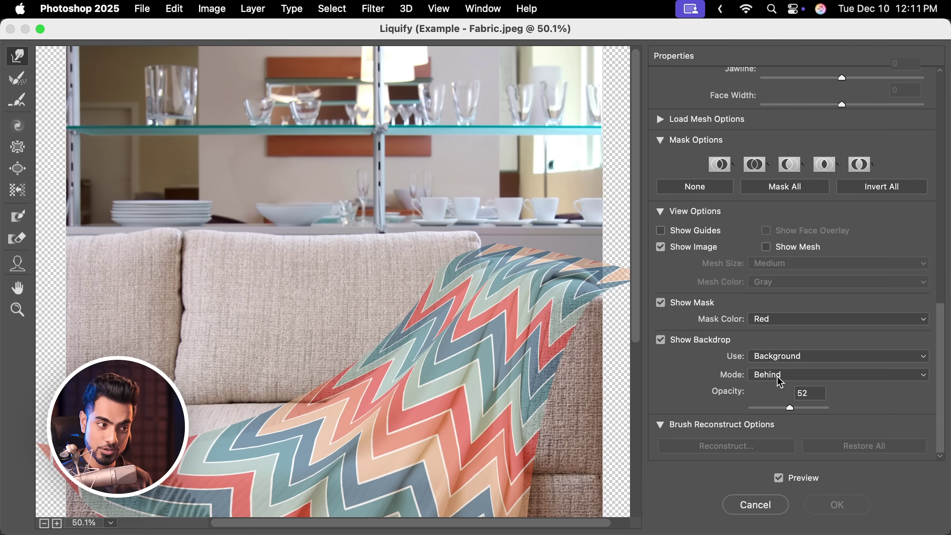
pyautogui.click(509, 294)
pyautogui.click(505, 290)
# In the Liquify close-up of the throw's edge, push the chevrons to follow a fabric fold.
pyautogui.moveTo(505, 291); pyautogui.dragTo(314, 223)
pyautogui.scroll(-5, 400, 265)
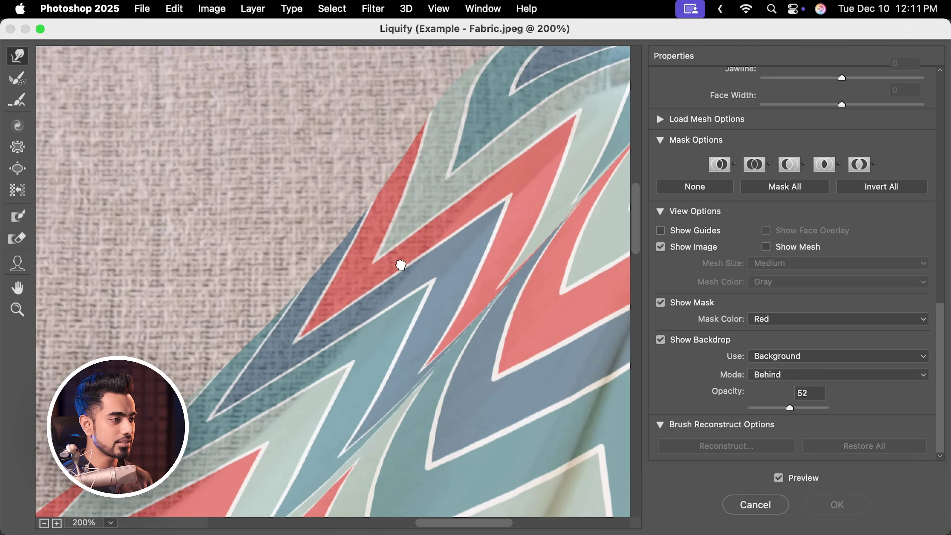
pyautogui.scroll(-5, 400, 264)
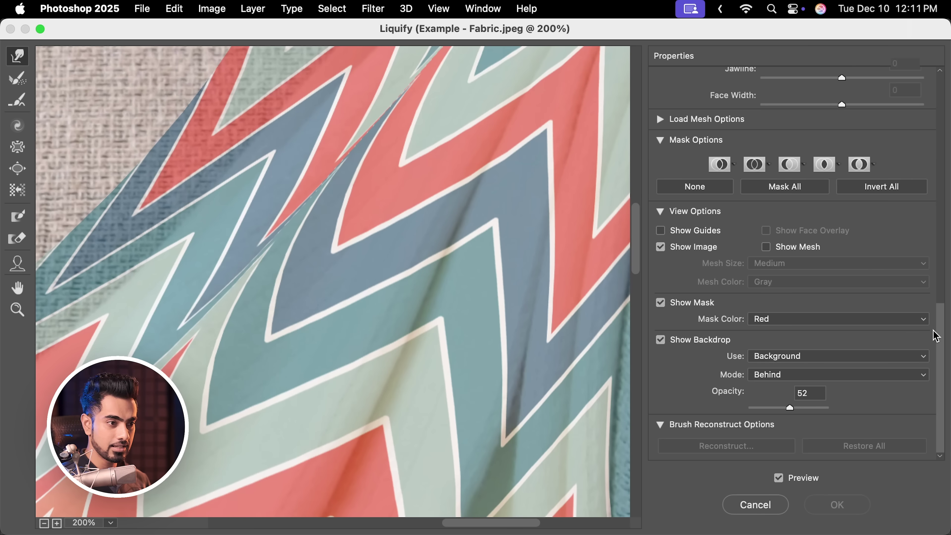
pyautogui.moveTo(934, 331); pyautogui.dragTo(939, 81)
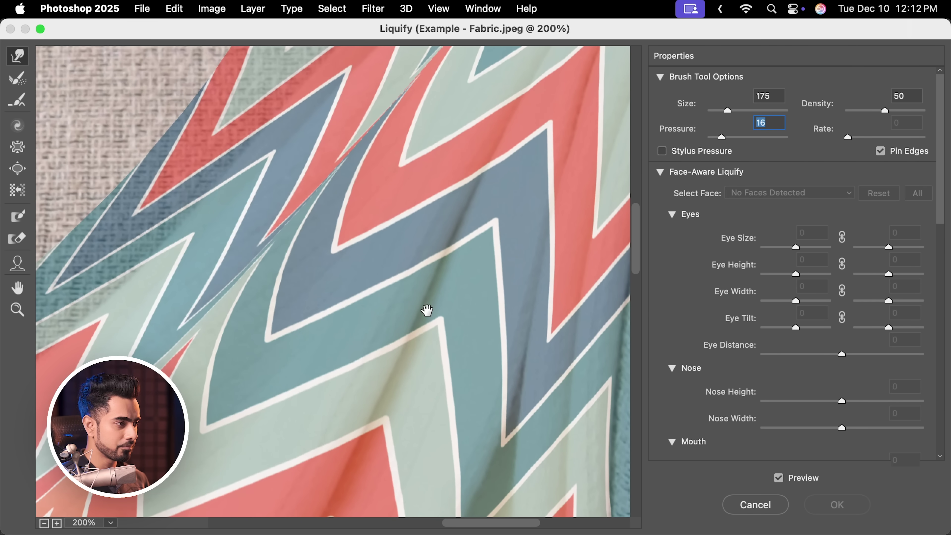
pyautogui.moveTo(427, 310); pyautogui.dragTo(472, 184)
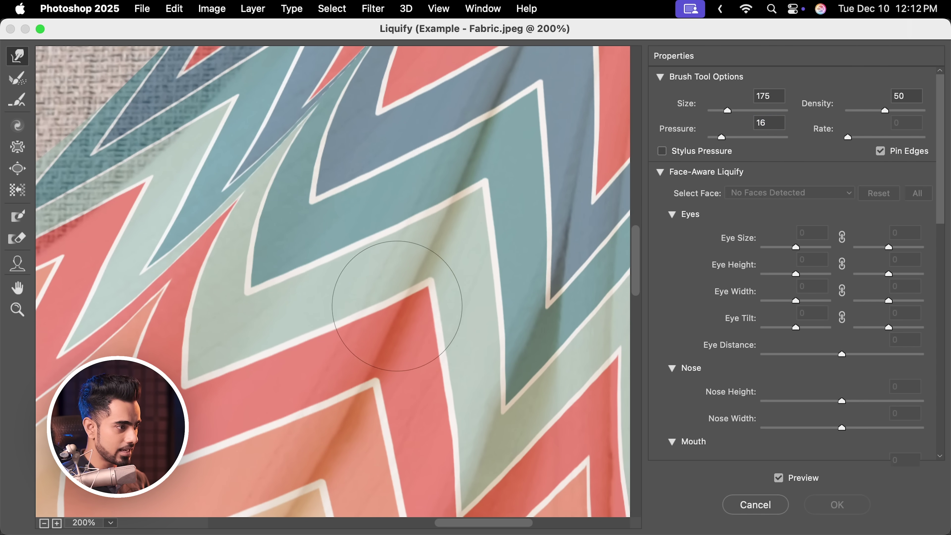
pyautogui.moveTo(396, 306)
pyautogui.mouseDown()
pyautogui.moveTo(350, 298)
pyautogui.moveTo(435, 297)
pyautogui.moveTo(426, 297)
pyautogui.mouseUp()
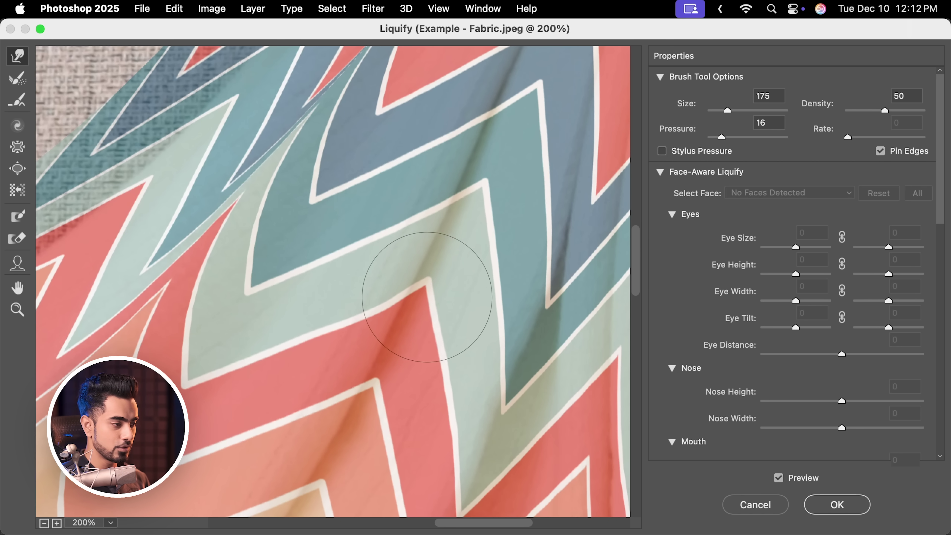
# Raise Forward Warp pressure to 45 and, at brush size 200, bend the chevrons left of centre along the fold.
pyautogui.moveTo(721, 137); pyautogui.dragTo(743, 139)
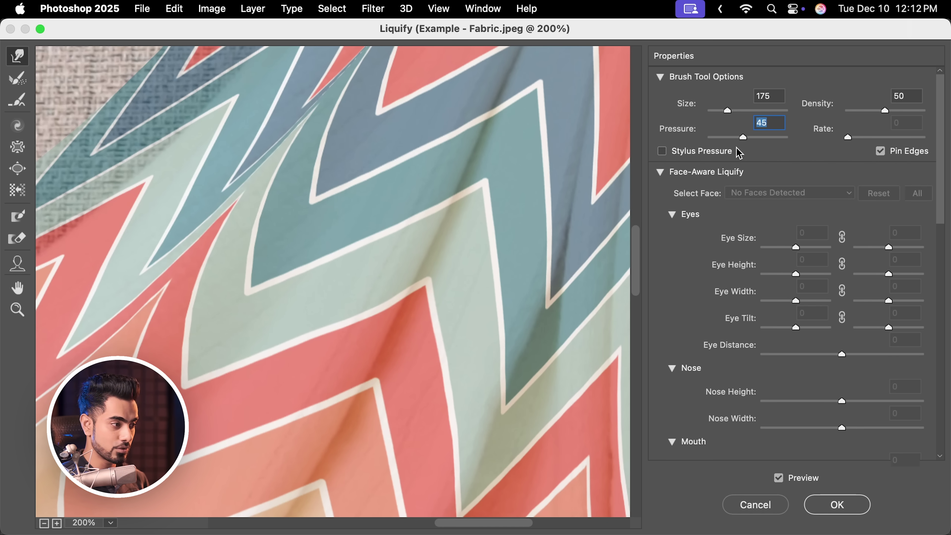
pyautogui.press('[')
pyautogui.press('[')
pyautogui.press('[')
pyautogui.scroll(-5, 414, 297)
pyautogui.hscroll(3, 414, 297)
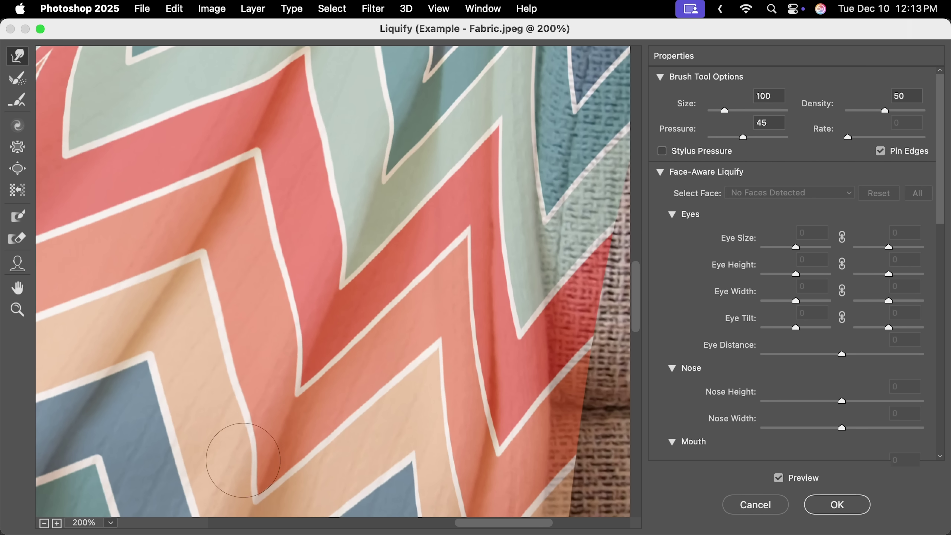
pyautogui.press(']')
pyautogui.press(']')
pyautogui.scroll(-3, 255, 336)
pyautogui.scroll(-3, 172, 314)
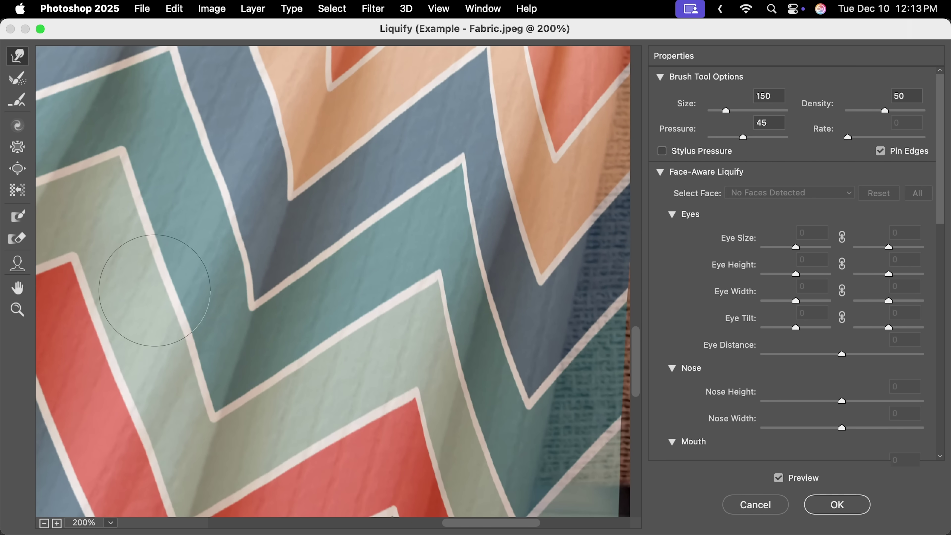
pyautogui.press(']')
pyautogui.press(']')
pyautogui.press(']')
pyautogui.press(']')
pyautogui.scroll(-5, 294, 229)
pyautogui.hscroll(-2, 294, 229)
pyautogui.press(']')
pyautogui.press(']')
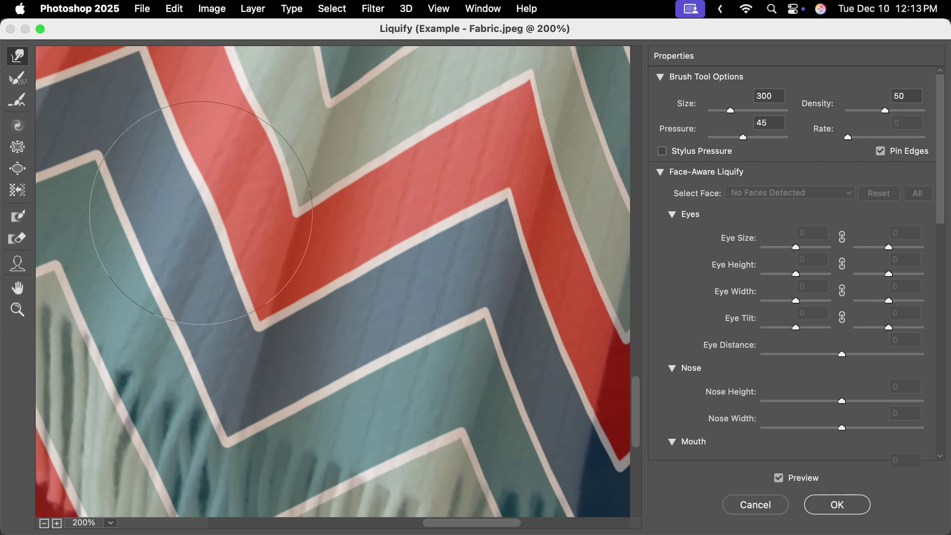
pyautogui.press('[')
pyautogui.press('[')
pyautogui.press('[')
pyautogui.press('[')
pyautogui.moveTo(201, 213)
pyautogui.mouseDown()
pyautogui.moveTo(210, 232)
pyautogui.moveTo(255, 244)
pyautogui.moveTo(284, 183)
pyautogui.mouseUp()
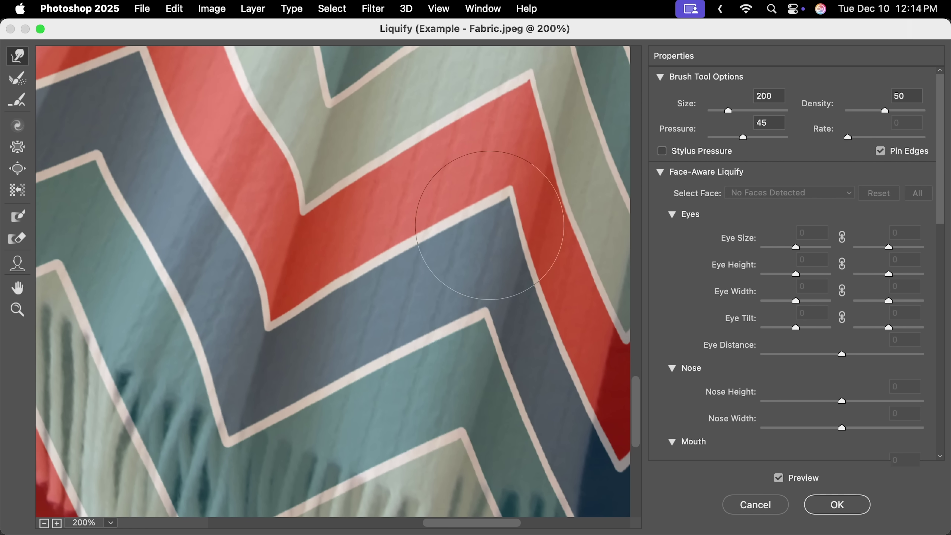
# With a 125-size brush, push the red and blue chevron edge outward along the crease, then review the whole blanket.
pyautogui.press('[')
pyautogui.press('[')
pyautogui.press('[')
pyautogui.moveTo(490, 225)
pyautogui.mouseDown()
pyautogui.moveTo(541, 287)
pyautogui.moveTo(556, 213)
pyautogui.mouseUp()
pyautogui.press(']')
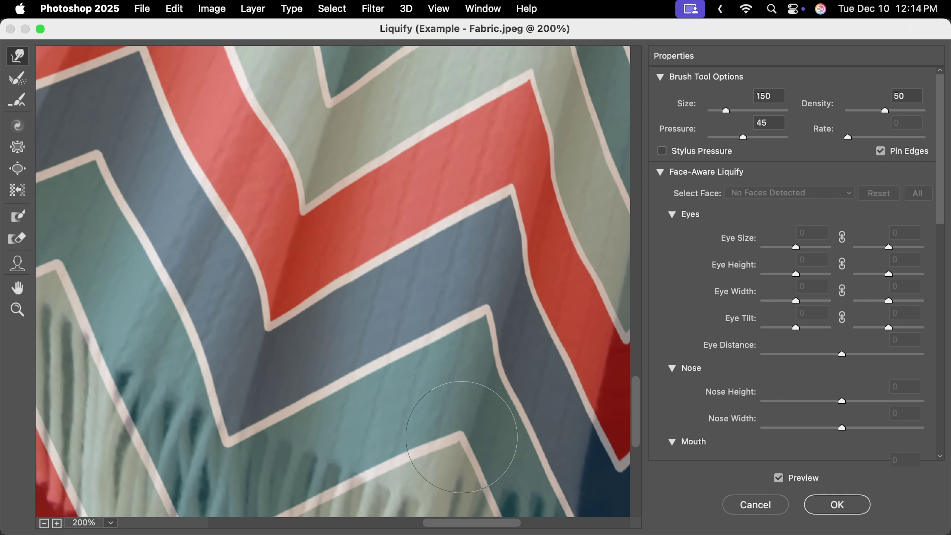
pyautogui.press('super+minus')
pyautogui.press('super+minus')
pyautogui.press(']')
pyautogui.press(']')
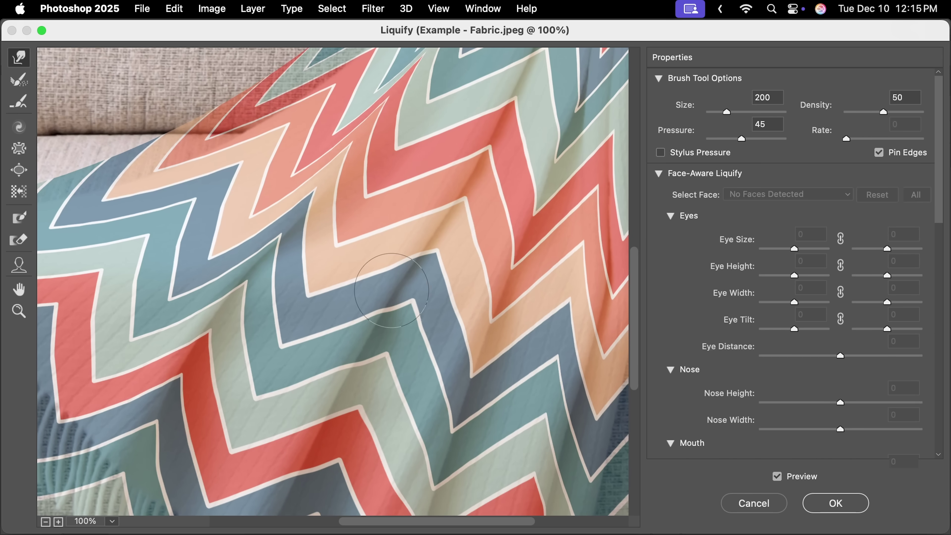
pyautogui.scroll(-1, 391, 291)
pyautogui.scroll(-1, 391, 292)
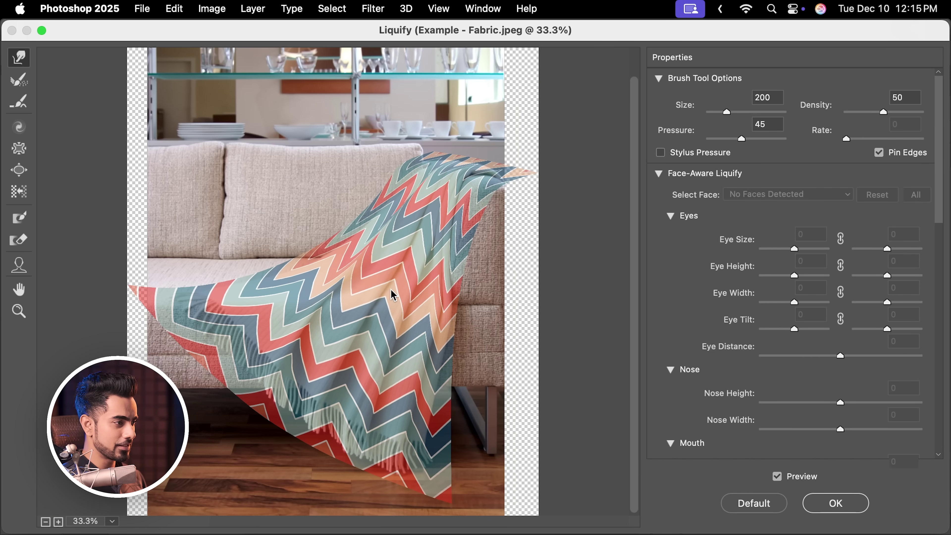
pyautogui.scroll(1, 391, 292)
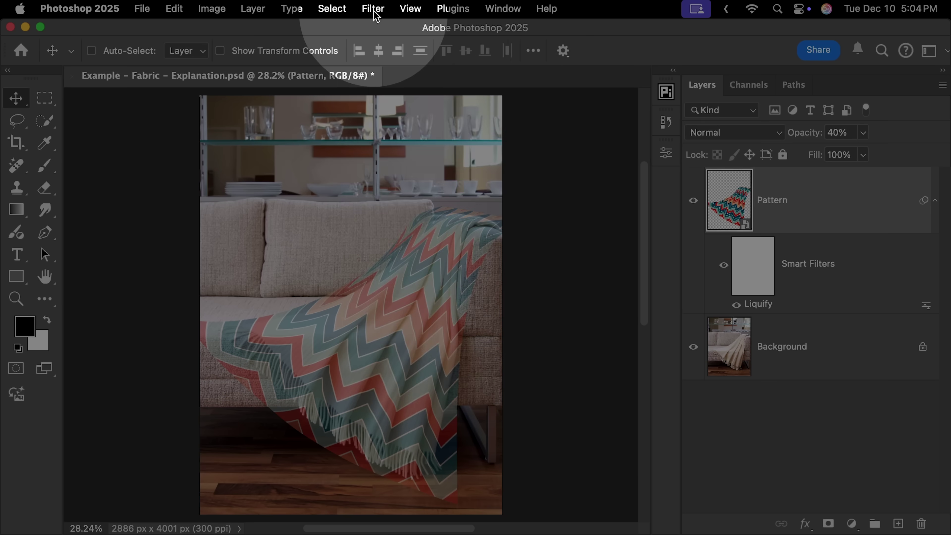
# Apply Filter > Distort > Displace at scale 20 for both directions, using Displacement Example.psd as the map.
pyautogui.click(373, 9)
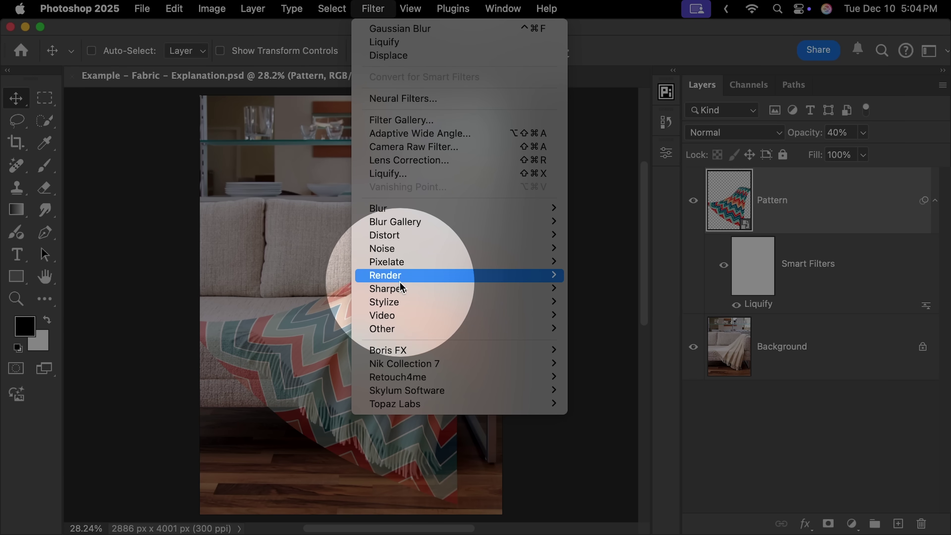
pyautogui.moveTo(440, 235)
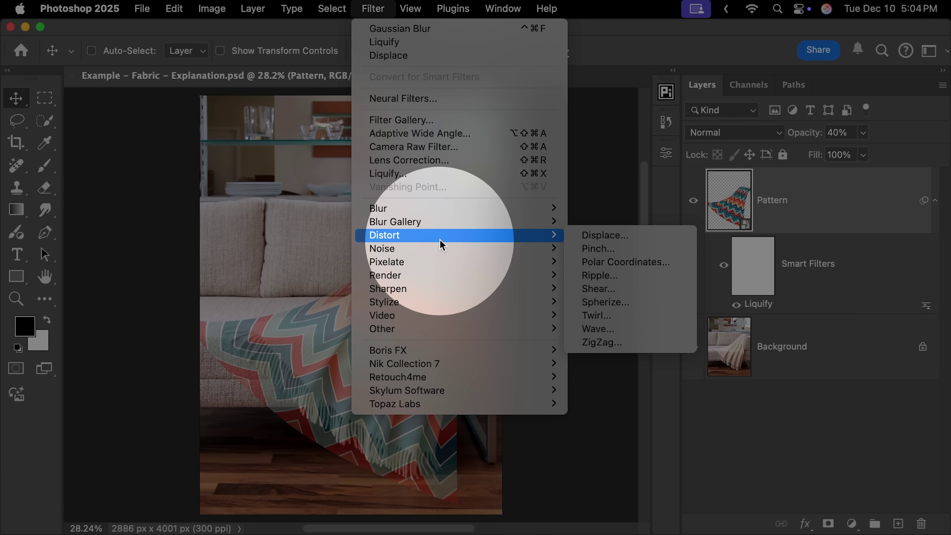
pyautogui.click(601, 235)
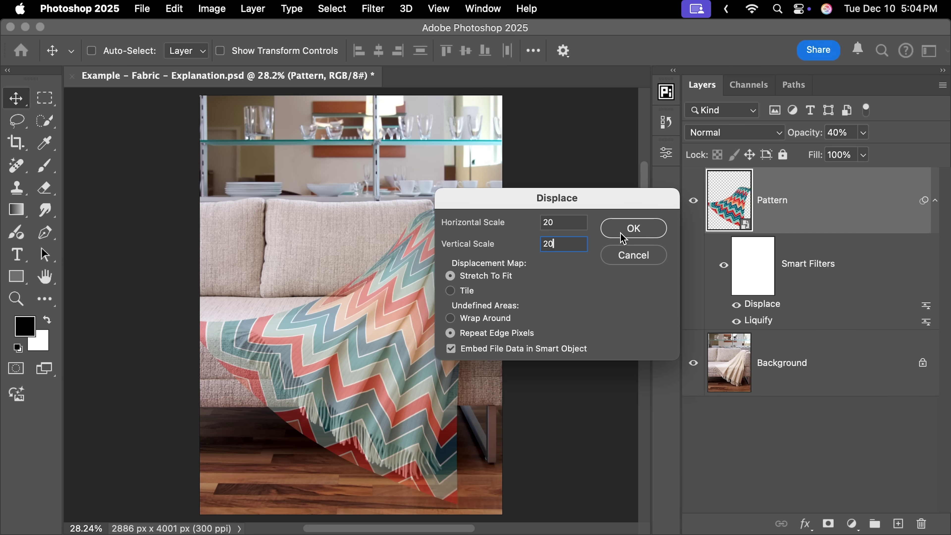
pyautogui.click(636, 231)
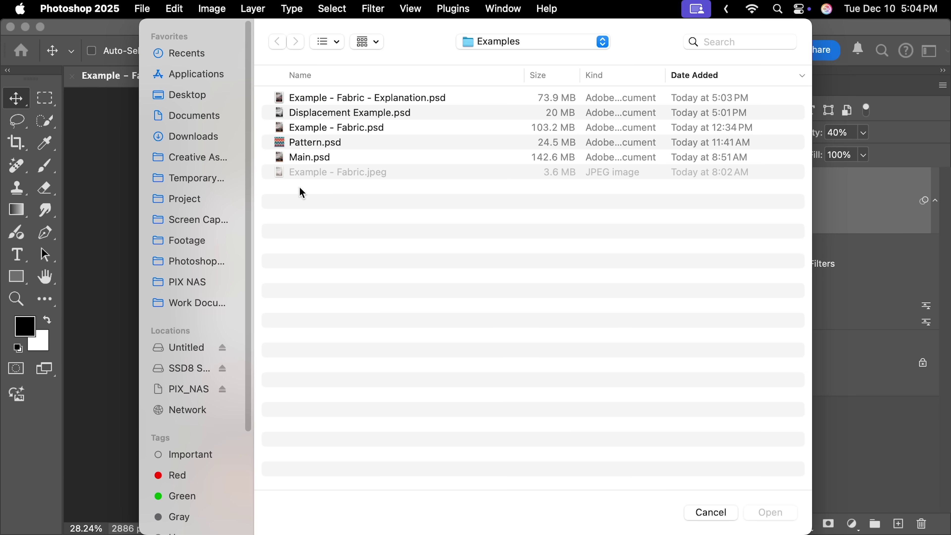
pyautogui.click(325, 114)
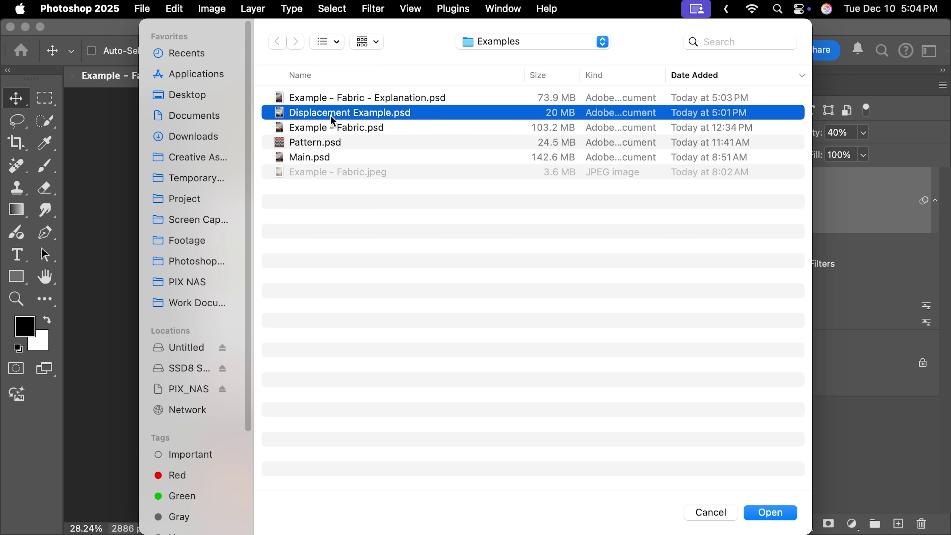
pyautogui.press('Return')
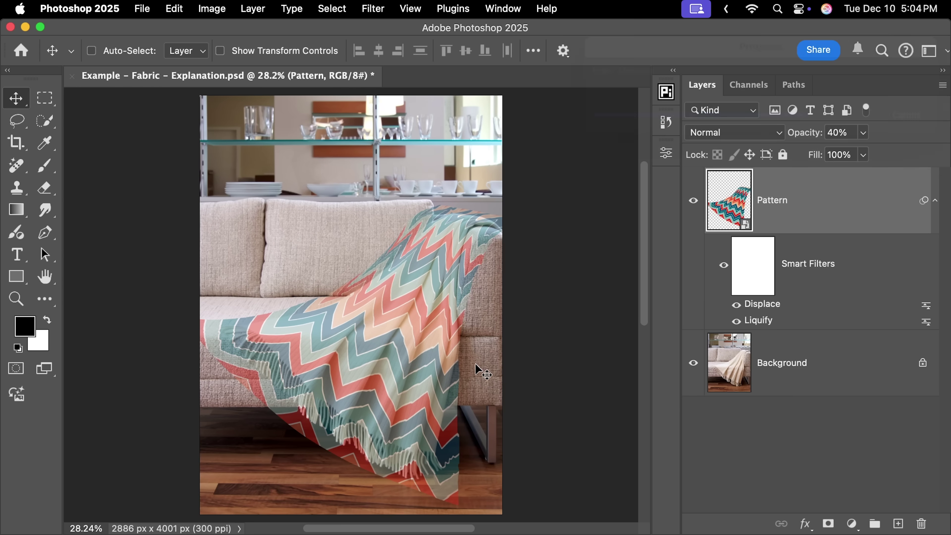
# Zoom into the fabric and toggle the Liquify smart filter off and on to compare the displacement.
pyautogui.press('super+space')
pyautogui.moveTo(425, 310); pyautogui.dragTo(478, 266)
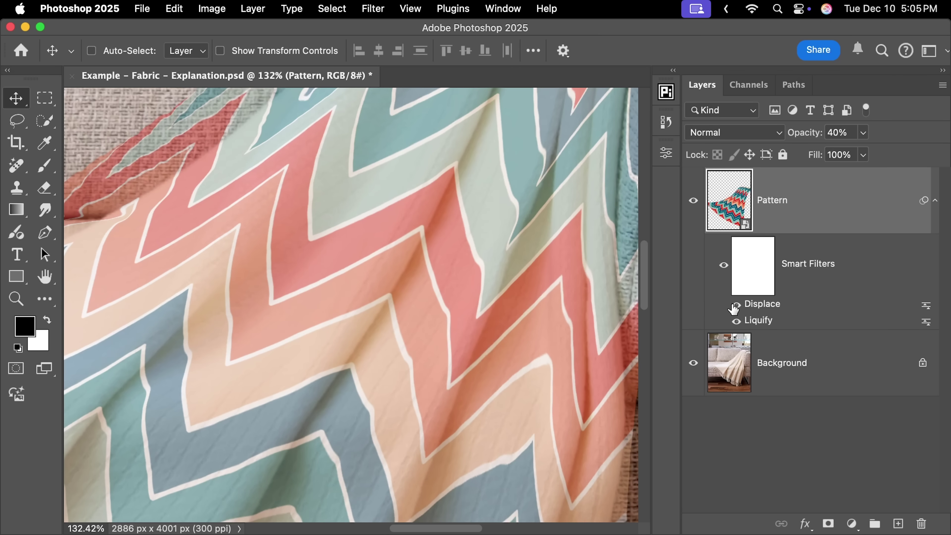
pyautogui.click(735, 319)
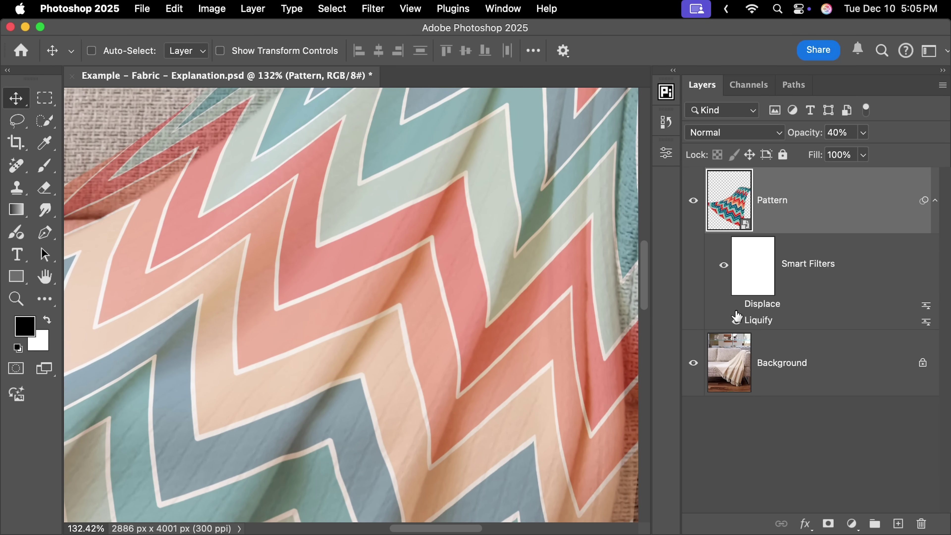
pyautogui.click(735, 320)
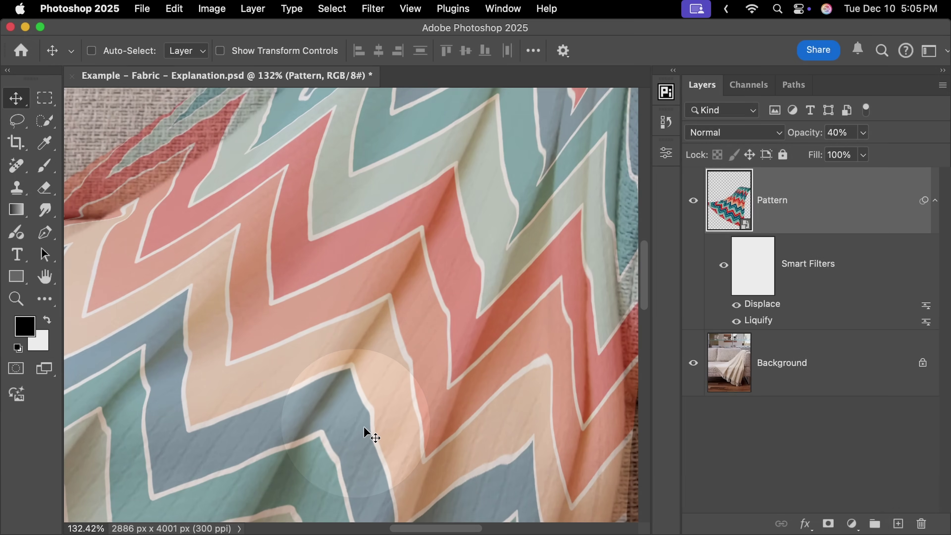
pyautogui.hscroll(-10, 367, 430)
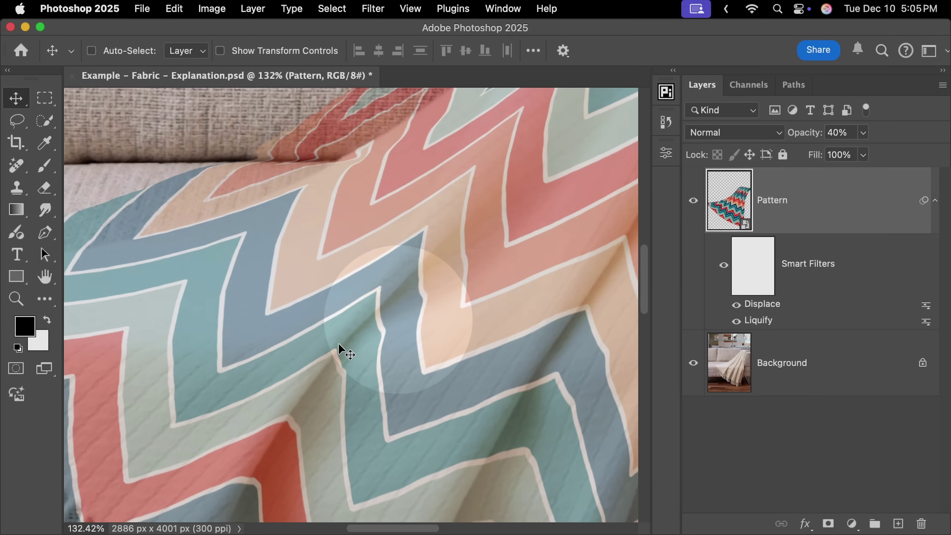
pyautogui.moveTo(339, 346); pyautogui.dragTo(459, 244)
pyautogui.scroll(-5, 410, 269)
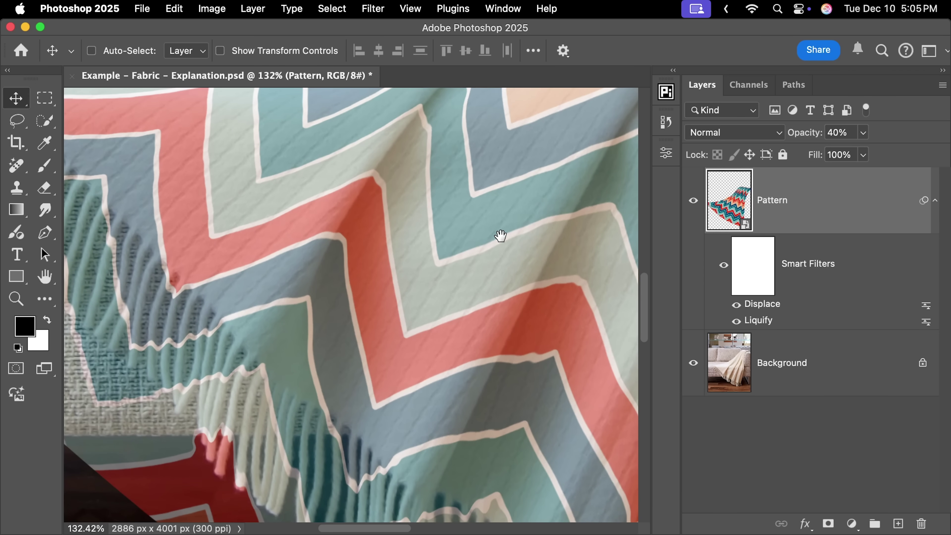
pyautogui.scroll(-2, 500, 235)
pyautogui.moveTo(503, 233); pyautogui.dragTo(431, 331)
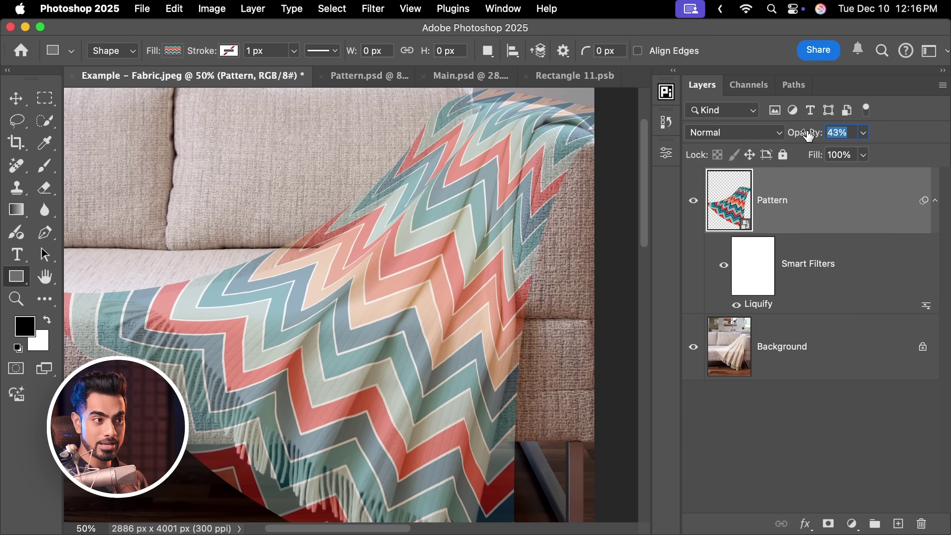
# Set the Pattern layer's opacity to 100%, group it into Group 1, and hide the collapsed group.
pyautogui.write('100')
pyautogui.press('Return')
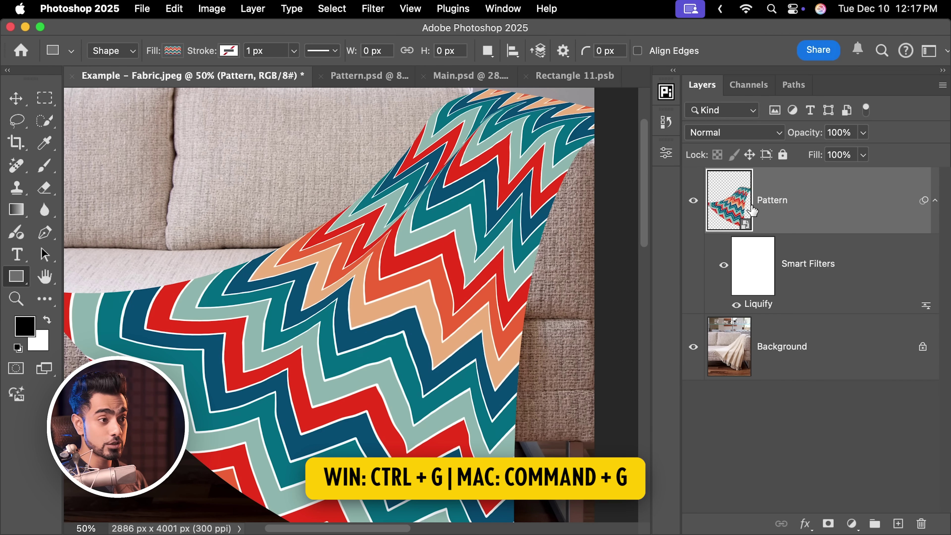
pyautogui.press('cmd+g')
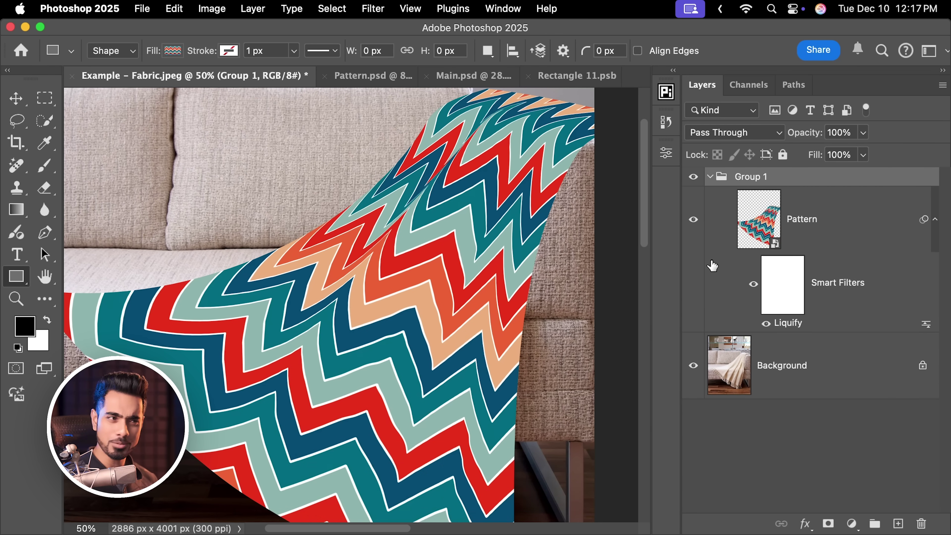
pyautogui.click(709, 176)
pyautogui.click(693, 177)
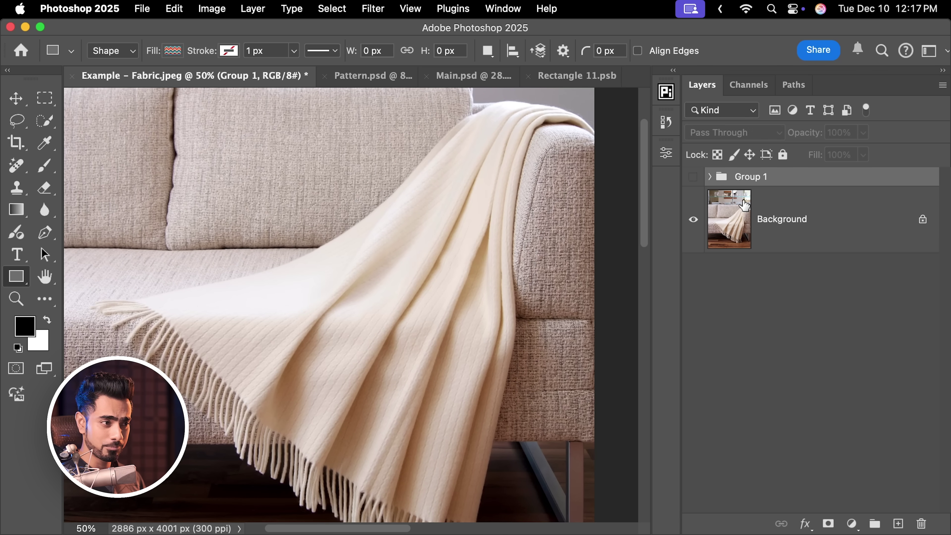
# On the Background layer, select the whole cream throw with the Quick Selection tool.
pyautogui.click(783, 235)
pyautogui.scroll(-3, 482, 214)
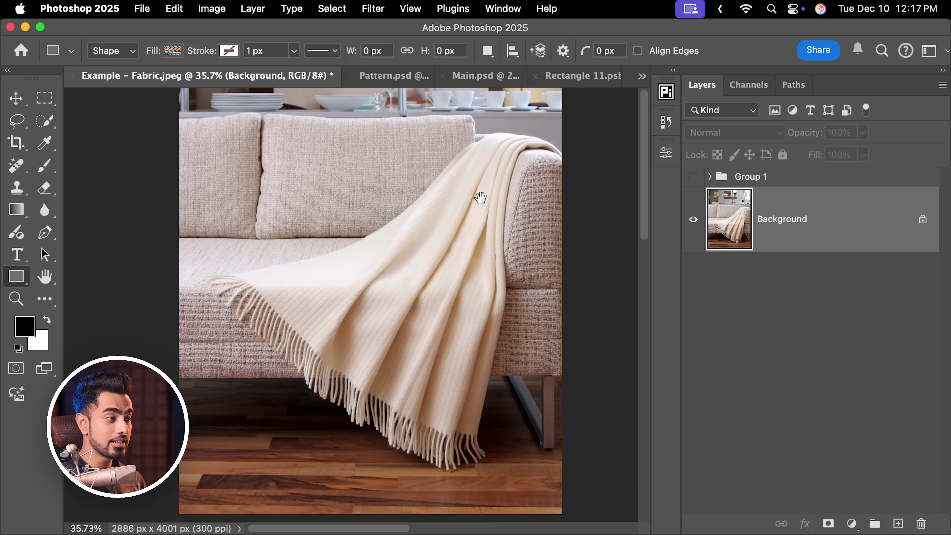
pyautogui.hscroll(2, 426, 225)
pyautogui.scroll(1, 427, 224)
pyautogui.click(45, 120)
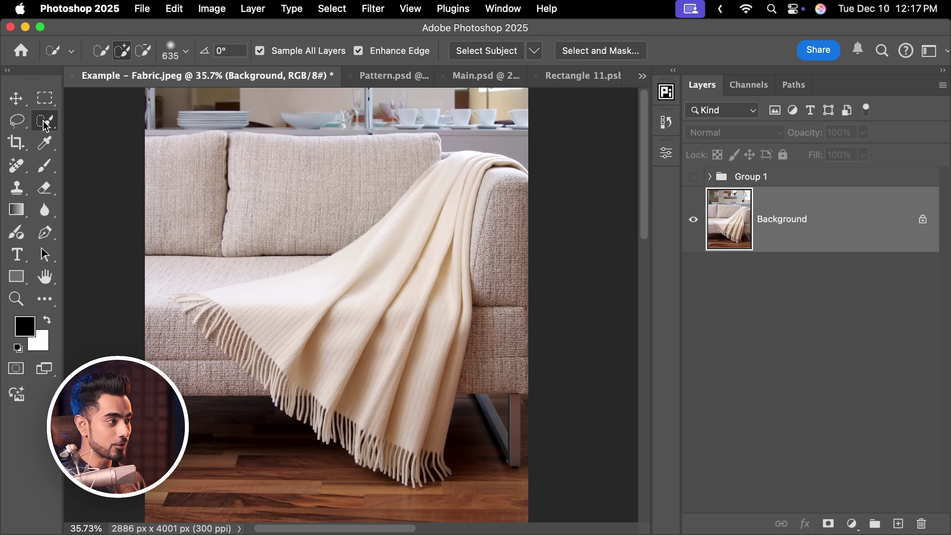
pyautogui.rightClick(44, 119)
pyautogui.click(95, 133)
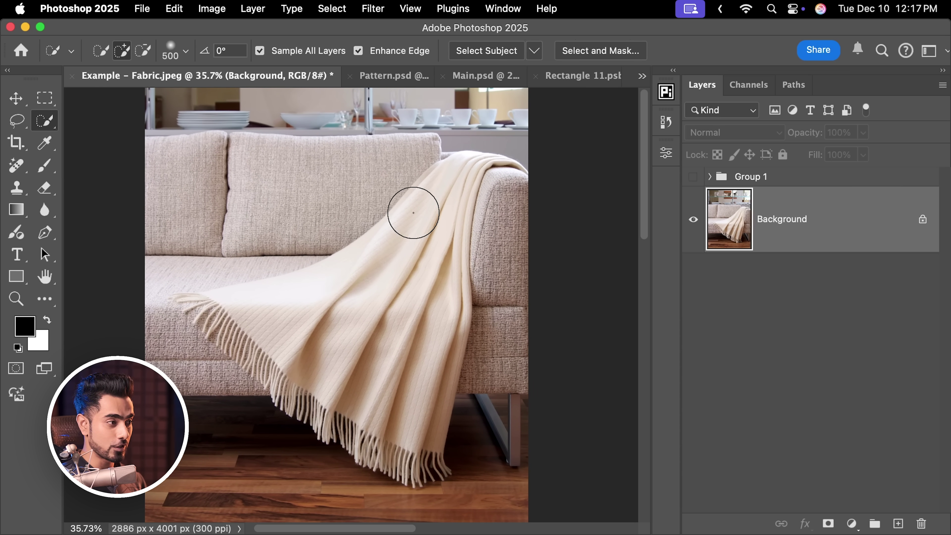
pyautogui.moveTo(382, 273)
pyautogui.mouseDown()
pyautogui.moveTo(314, 299)
pyautogui.moveTo(425, 388)
pyautogui.mouseUp()
# Resize the brush and subtract the sofa seat edge from the selection with Alt held.
pyautogui.press('[')
pyautogui.press('[')
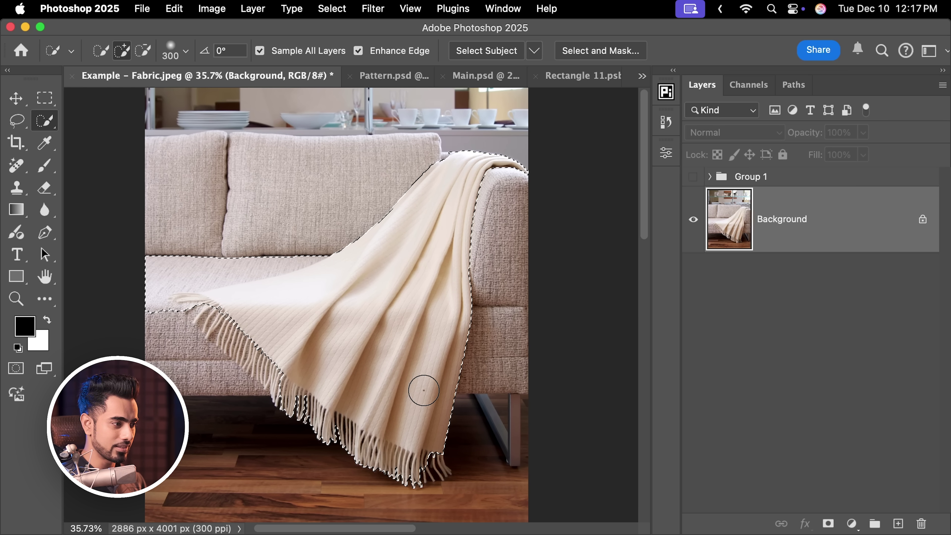
pyautogui.scroll(3, 438, 202)
pyautogui.hscroll(1, 438, 202)
pyautogui.scroll(-3, 414, 247)
pyautogui.hscroll(-1, 414, 247)
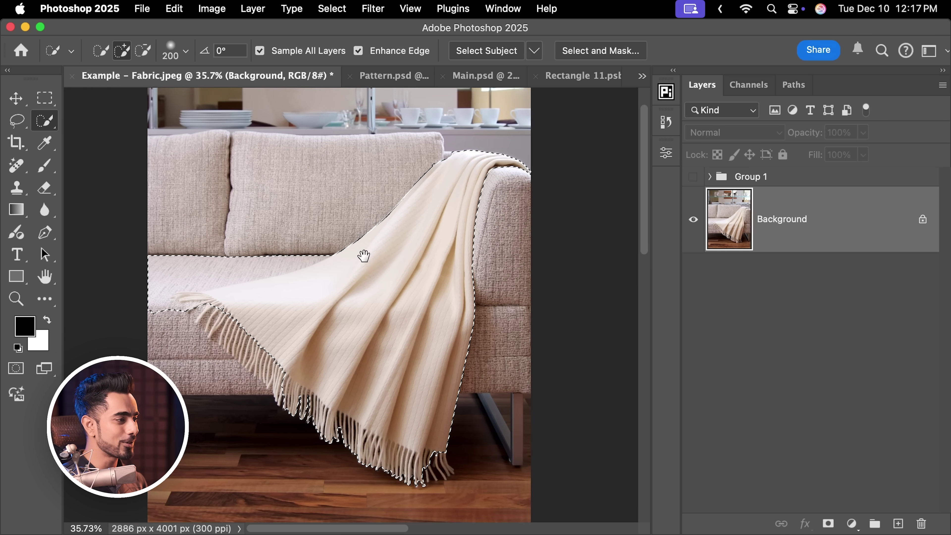
pyautogui.press(']')
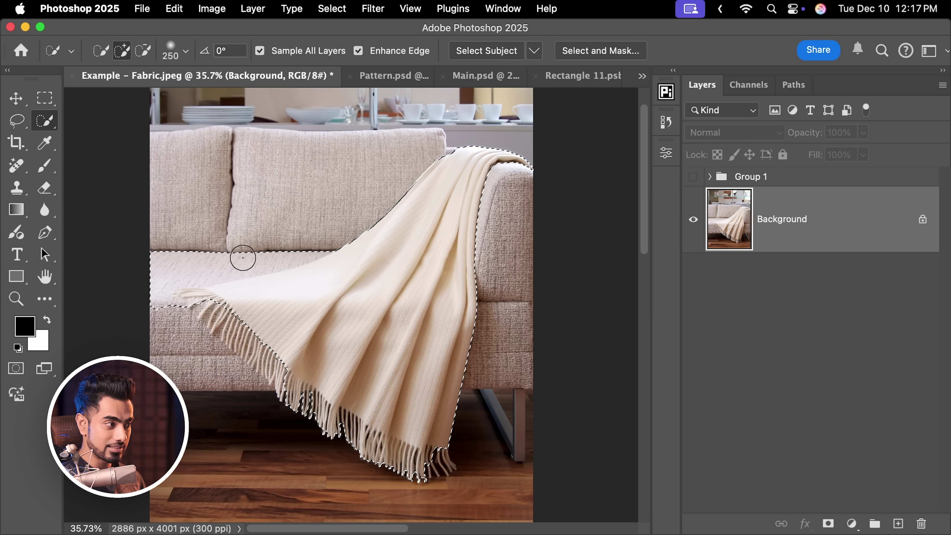
pyautogui.press('alt')
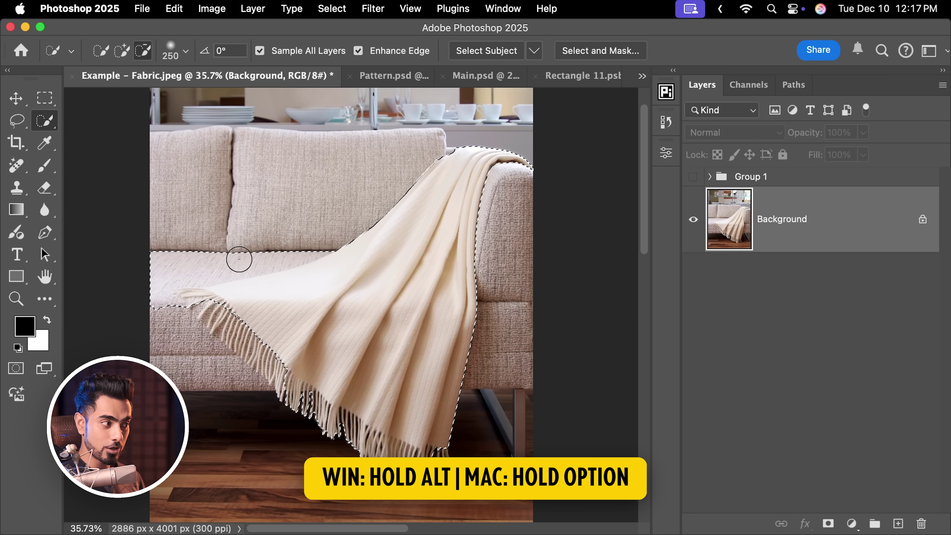
pyautogui.moveTo(237, 255)
pyautogui.mouseDown()
pyautogui.moveTo(318, 244)
pyautogui.moveTo(201, 265)
pyautogui.moveTo(153, 259)
pyautogui.moveTo(165, 314)
pyautogui.moveTo(195, 352)
pyautogui.mouseUp()
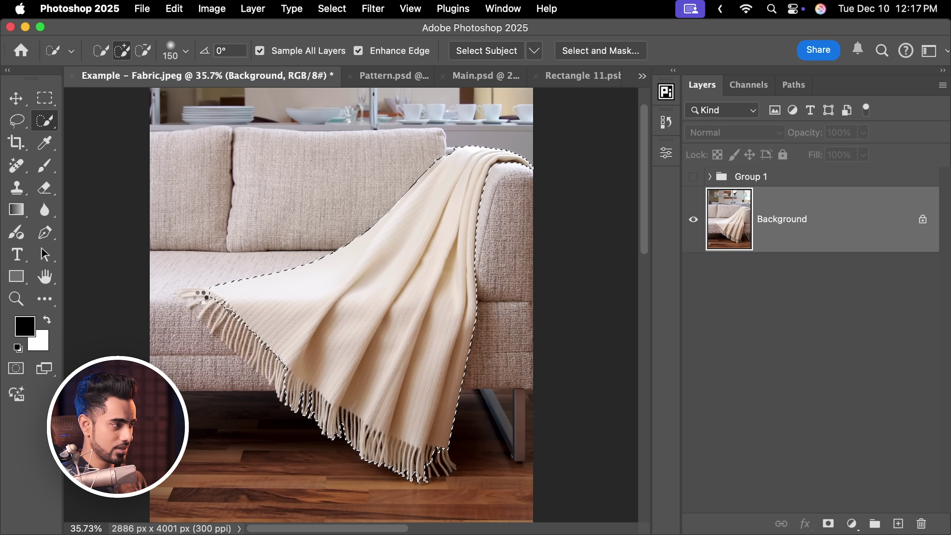
# Show Group 1 and add a layer mask shaped by the throw selection.
pyautogui.click(755, 180)
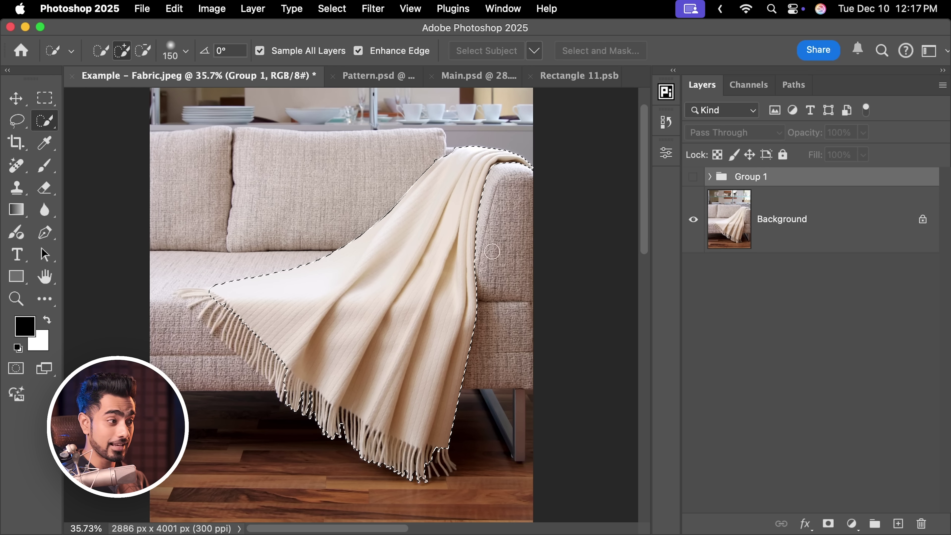
pyautogui.click(692, 176)
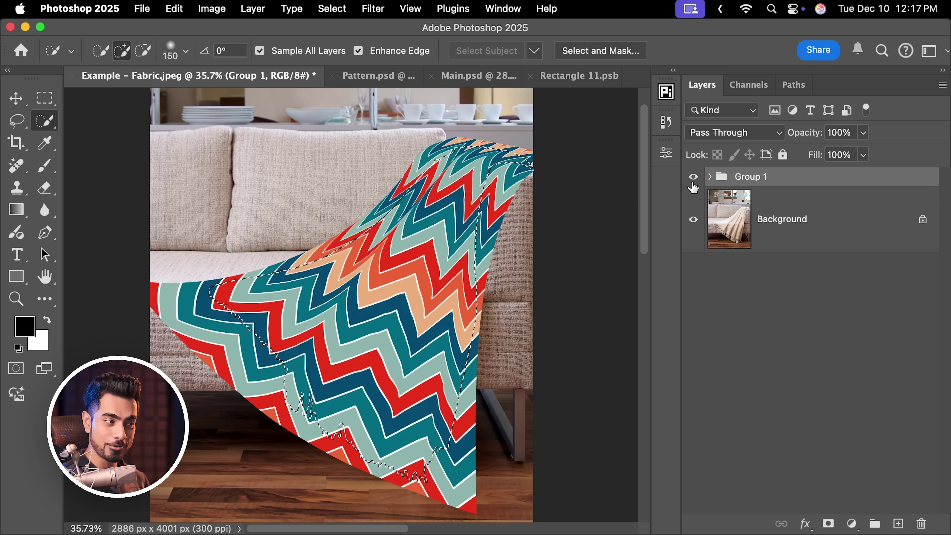
pyautogui.click(828, 523)
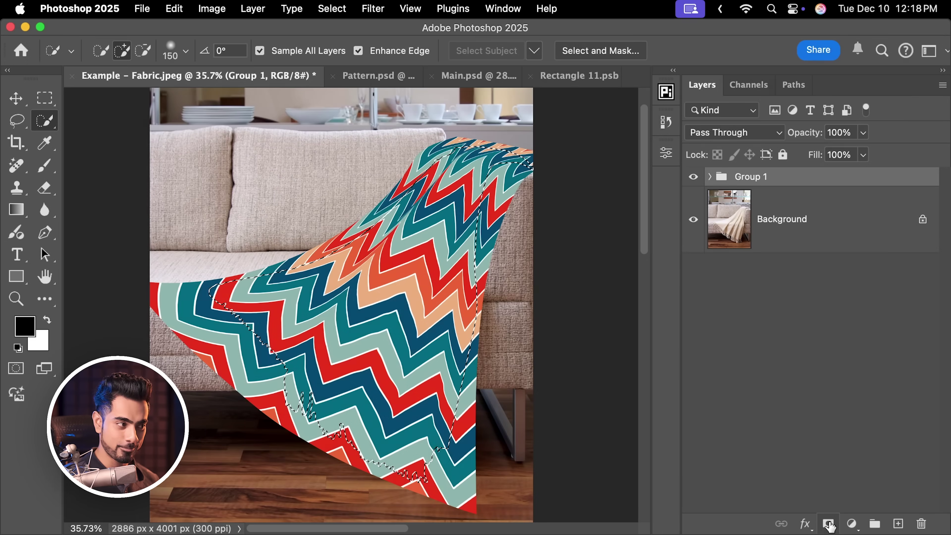
# Set the Pattern layer inside Group 1 to Multiply blending and compare against the plain throw.
pyautogui.scroll(2, 451, 227)
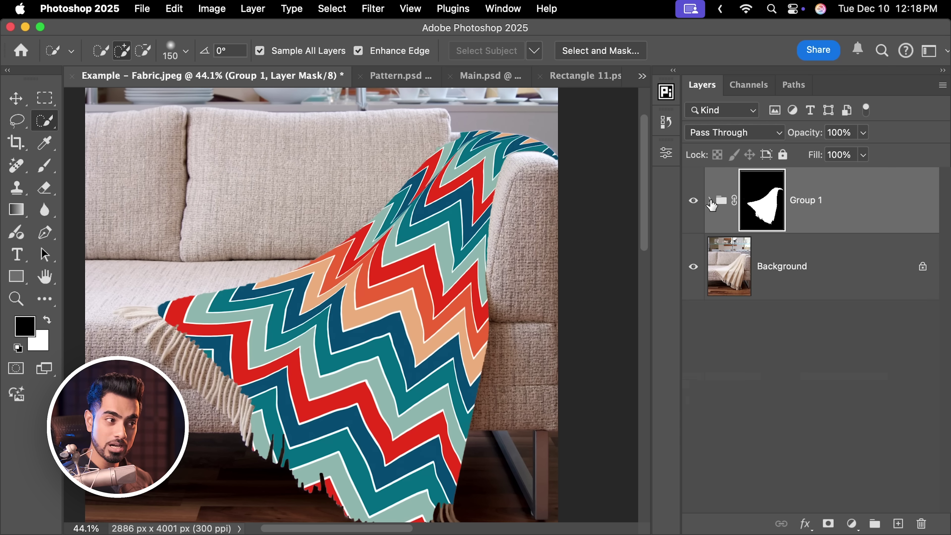
pyautogui.click(710, 201)
pyautogui.click(801, 293)
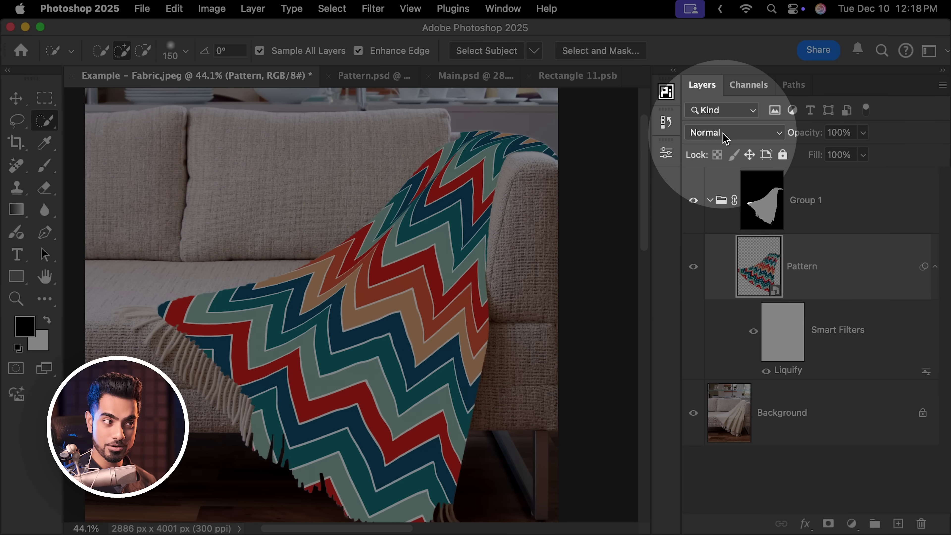
pyautogui.click(725, 133)
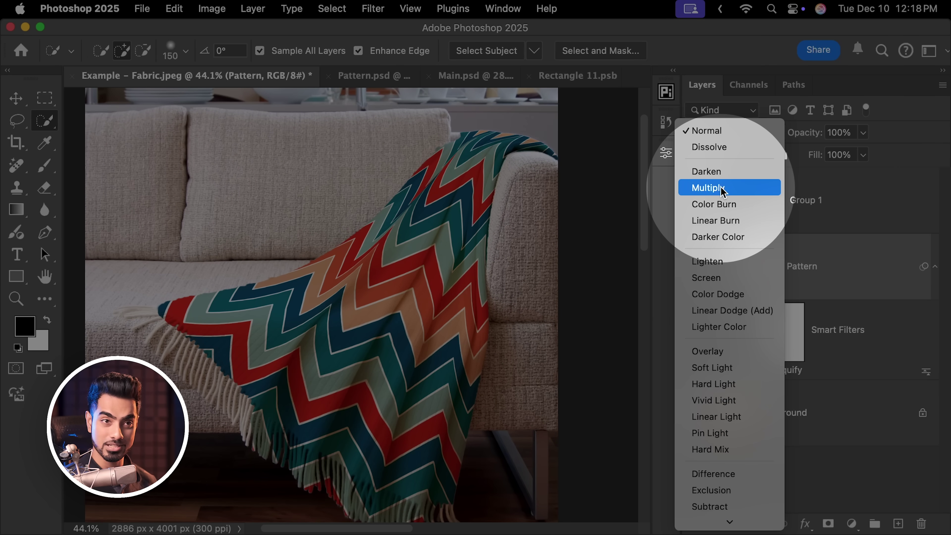
pyautogui.click(720, 188)
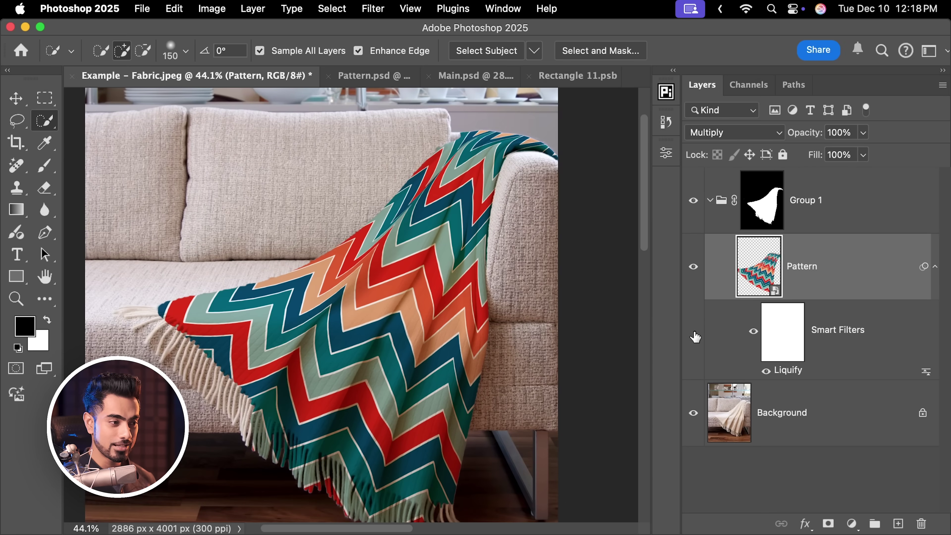
pyautogui.click(693, 415)
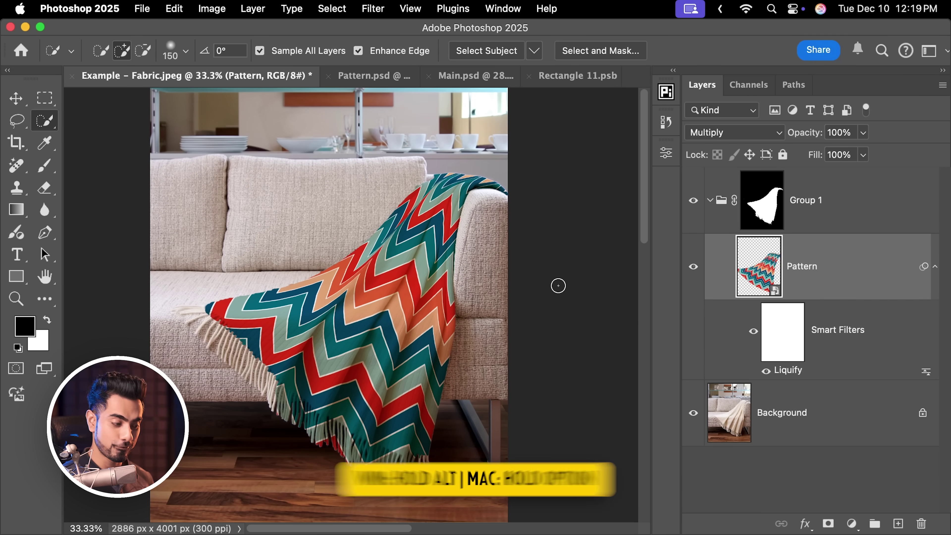
# Solo the Background, load the RGB composite channel as a selection, then restore Layers visibility.
pyautogui.keyDown('alt'); pyautogui.click(693, 416); pyautogui.keyUp('alt')
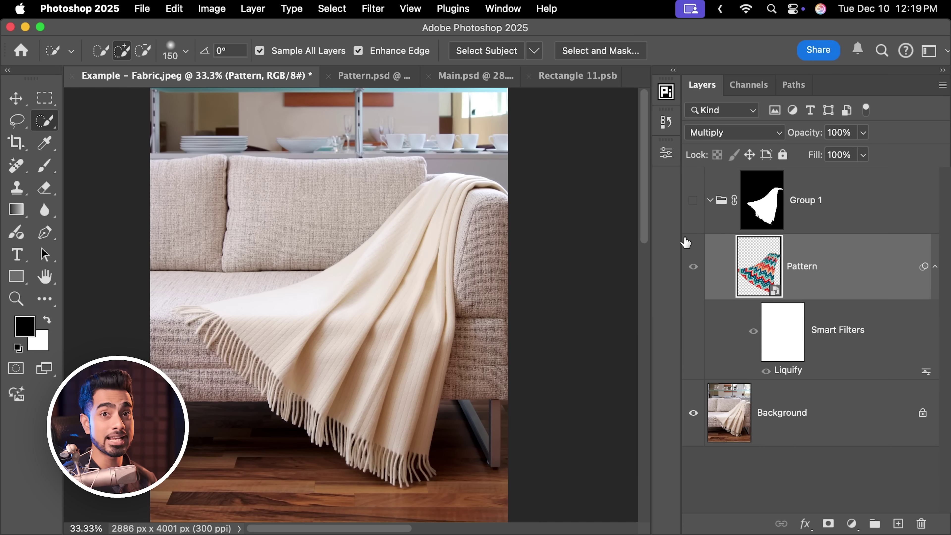
pyautogui.click(752, 86)
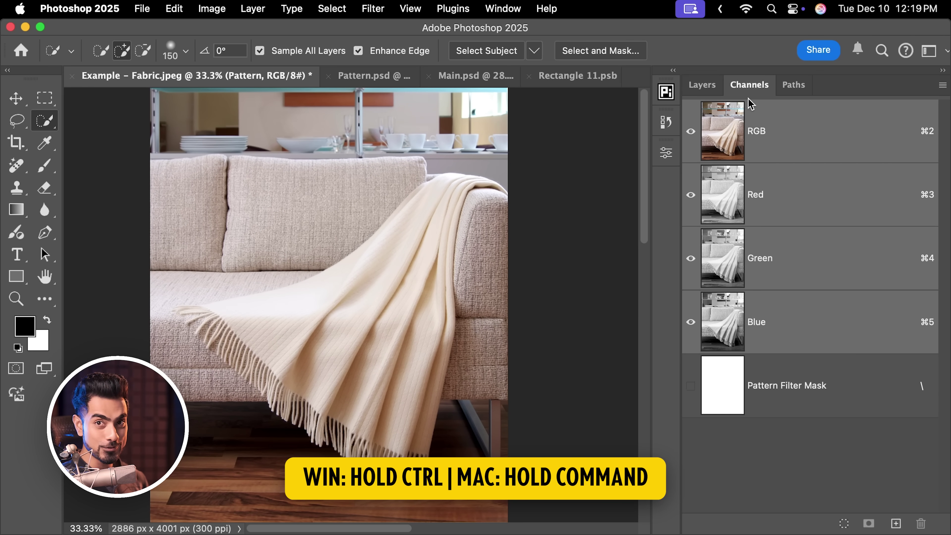
pyautogui.keyDown('super'); pyautogui.click(729, 138); pyautogui.keyUp('super')
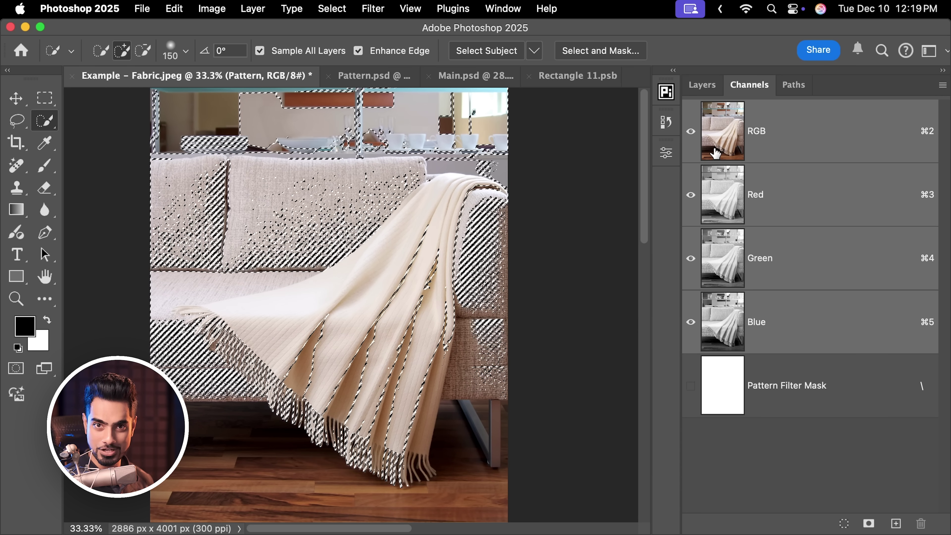
pyautogui.click(703, 87)
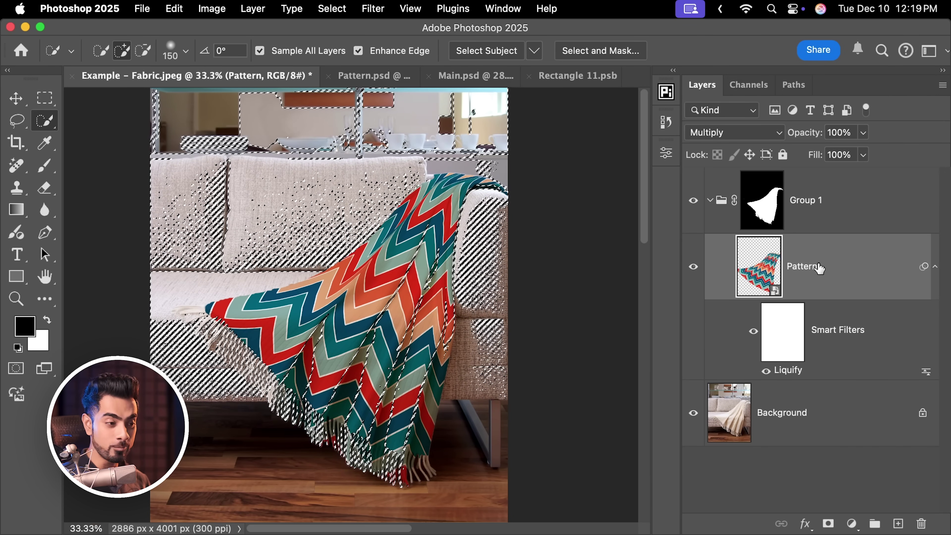
pyautogui.click(848, 485)
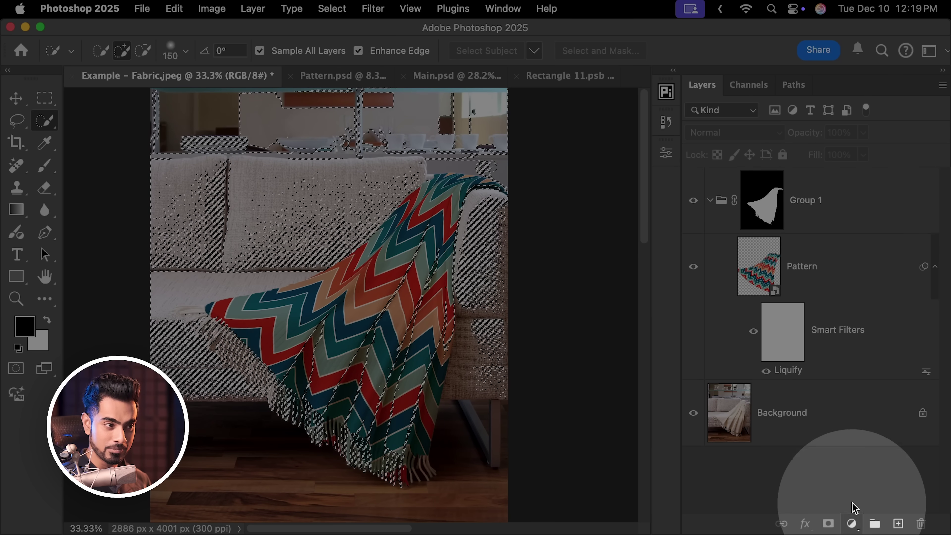
# Add a Curves adjustment layer above the Pattern layer, masked by the highlight selection.
pyautogui.click(819, 263)
pyautogui.click(852, 524)
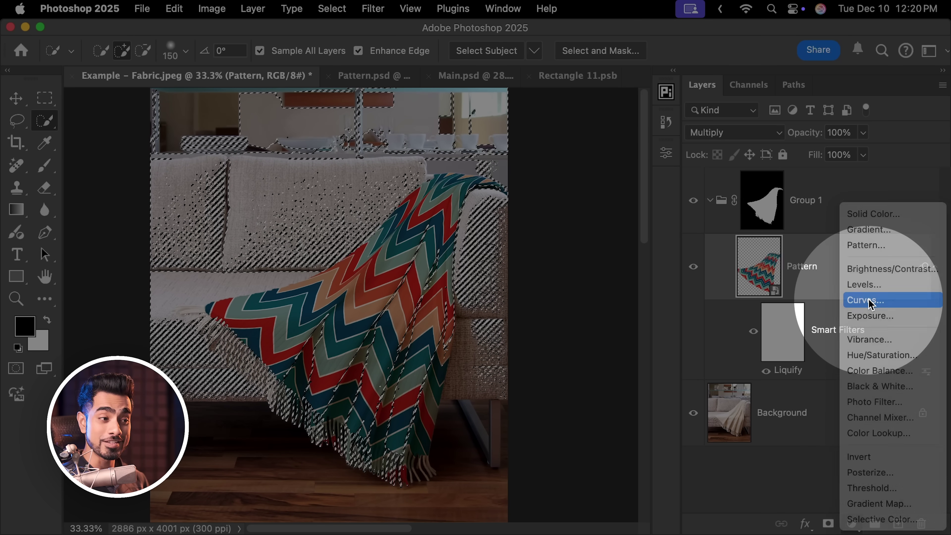
pyautogui.click(869, 300)
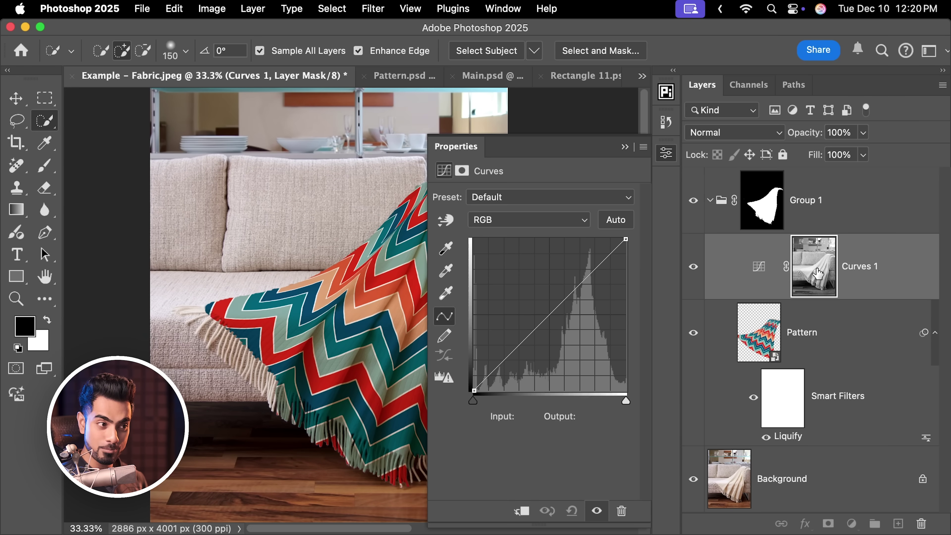
pyautogui.click(817, 273)
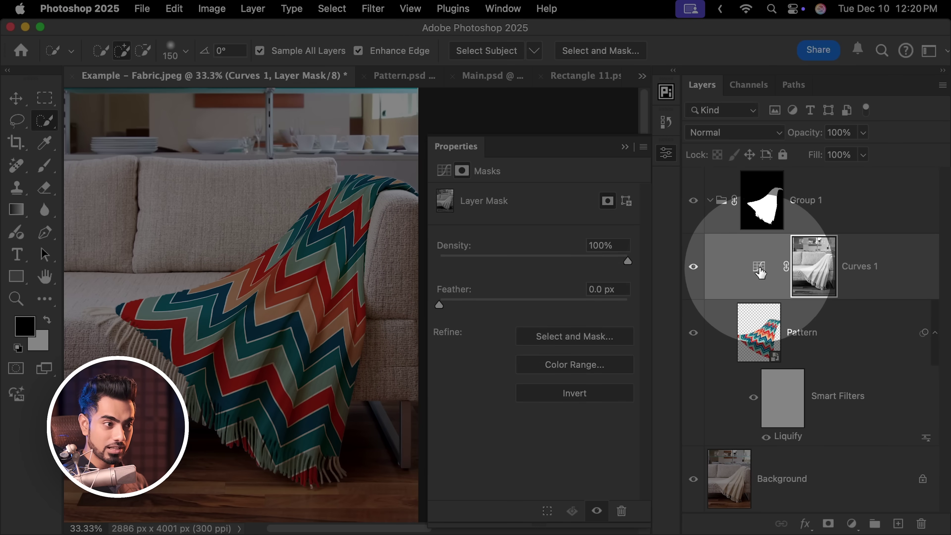
pyautogui.click(759, 266)
# Raise the RGB curve midpoint from input 92 to output 190 to brighten the pattern.
pyautogui.moveTo(284, 290); pyautogui.dragTo(303, 310)
pyautogui.moveTo(555, 306); pyautogui.dragTo(529, 275)
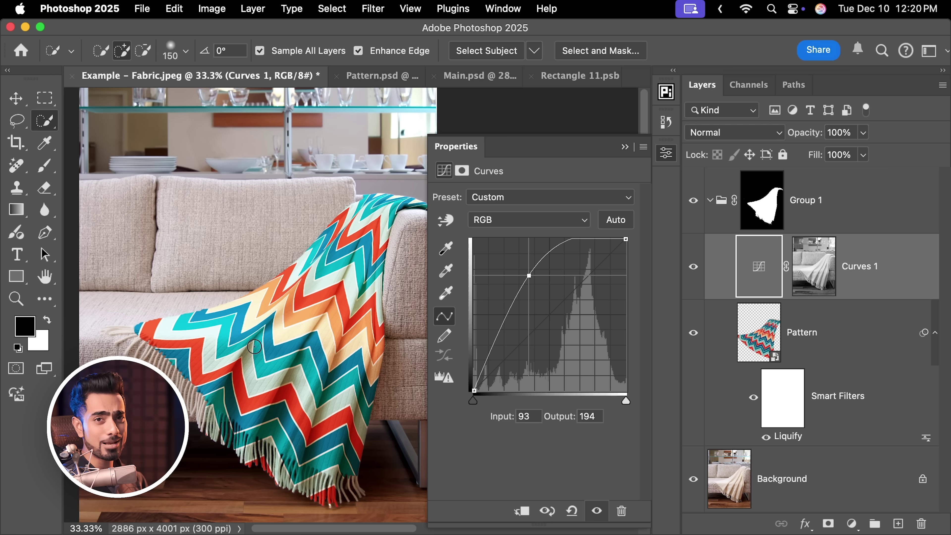
pyautogui.keyDown('alt'); pyautogui.click(823, 274); pyautogui.keyUp('alt')
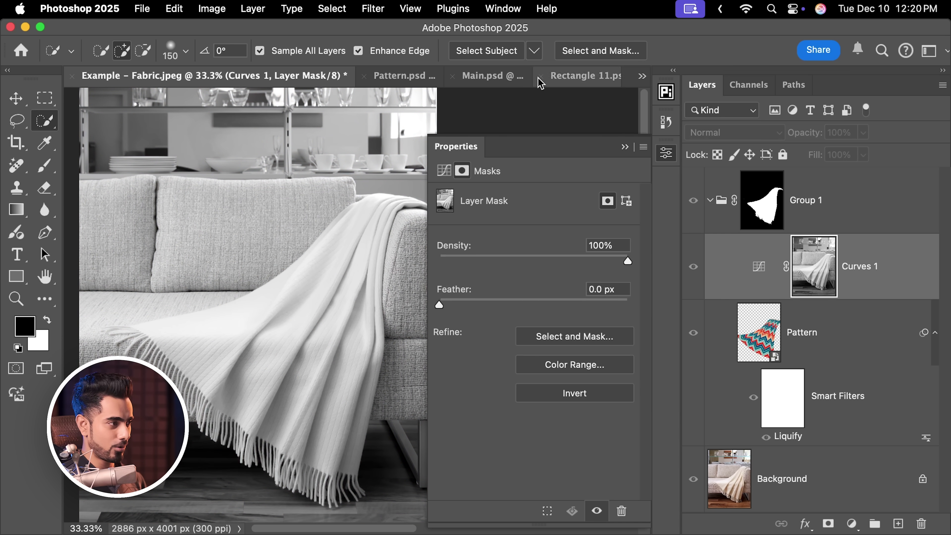
pyautogui.keyDown('alt'); pyautogui.click(796, 281); pyautogui.keyUp('alt')
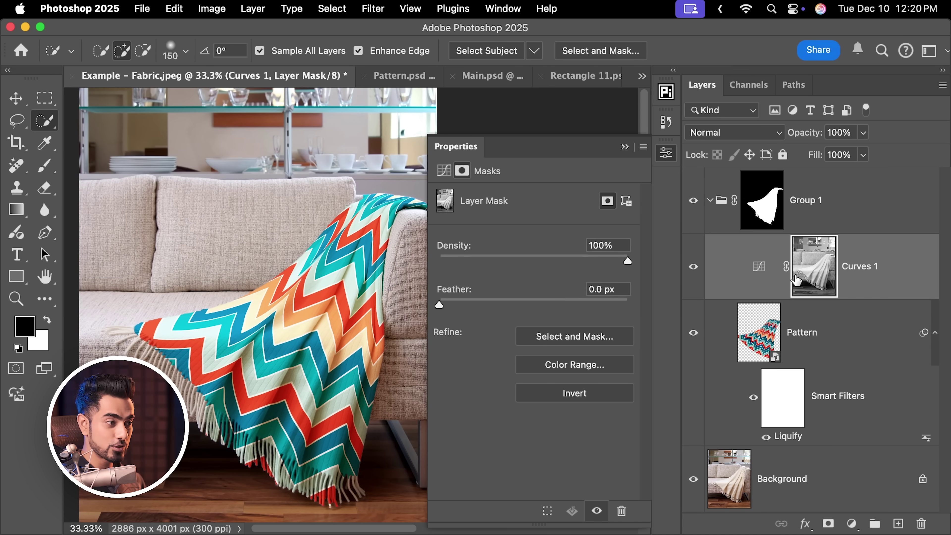
pyautogui.click(752, 266)
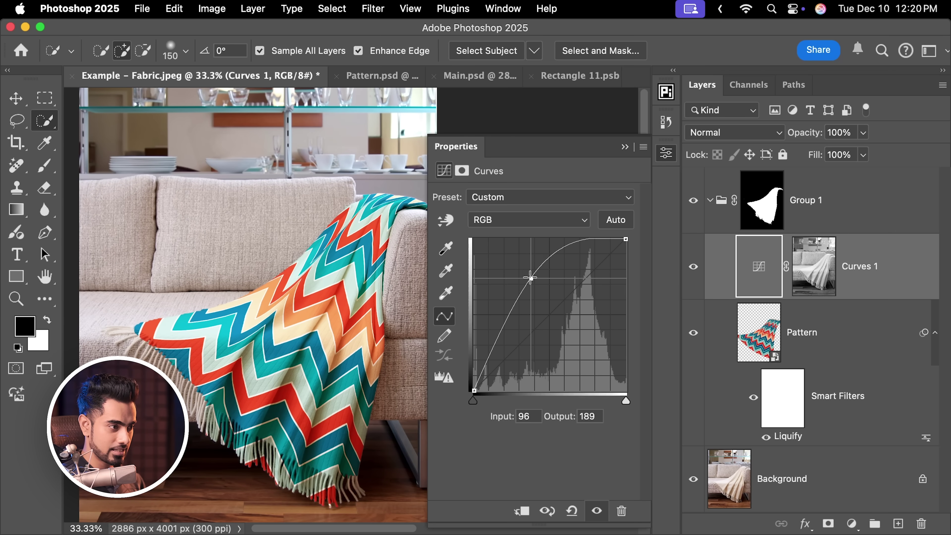
pyautogui.moveTo(530, 278); pyautogui.dragTo(529, 278)
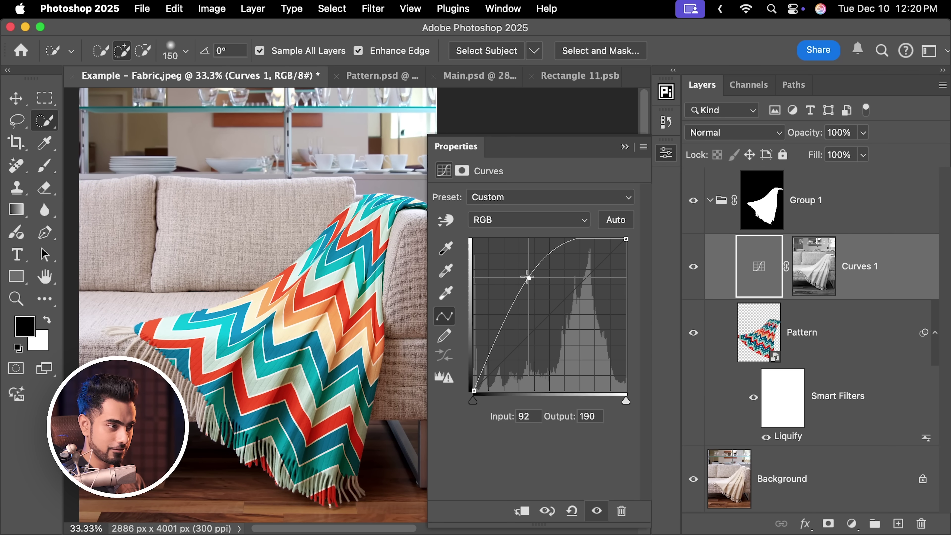
pyautogui.click(824, 268)
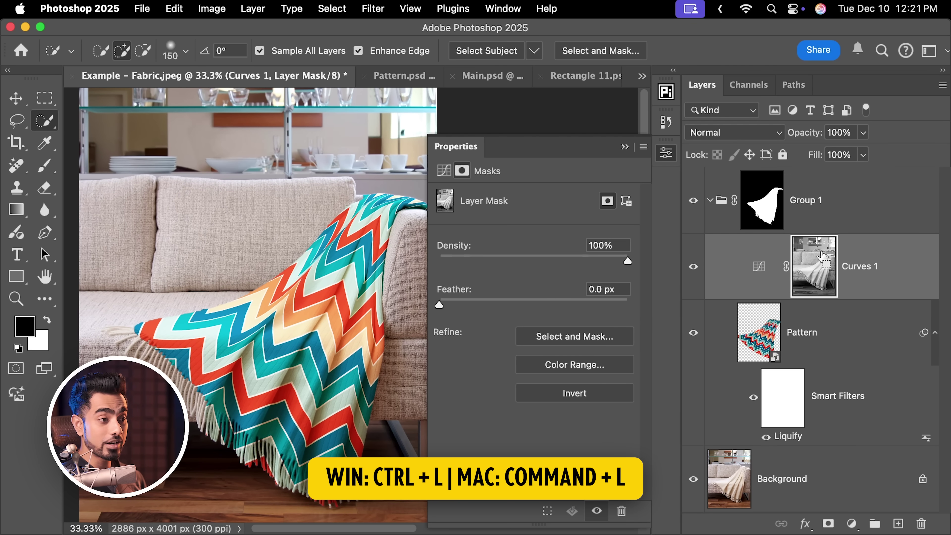
# Apply Levels at black point 135 and gamma 0.64 to the Curves 1 mask, then toggle Curves 1 to compare.
pyautogui.press('super+l')
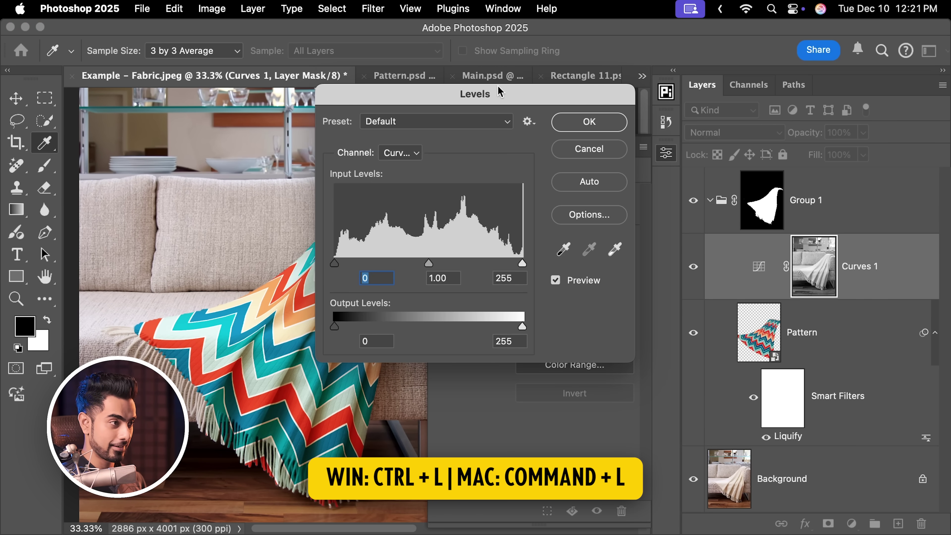
pyautogui.moveTo(487, 93); pyautogui.dragTo(654, 199)
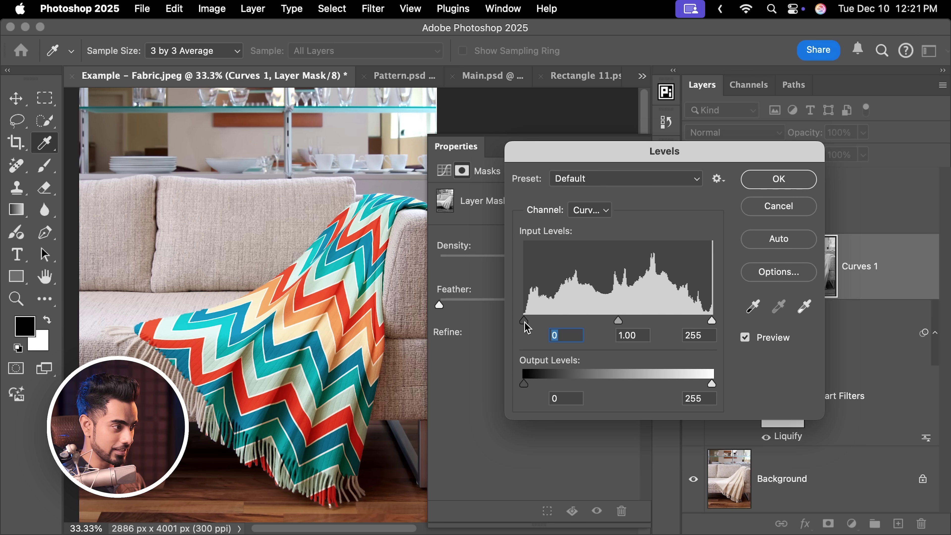
pyautogui.moveTo(525, 322); pyautogui.dragTo(560, 322)
pyautogui.moveTo(615, 159); pyautogui.dragTo(436, 171)
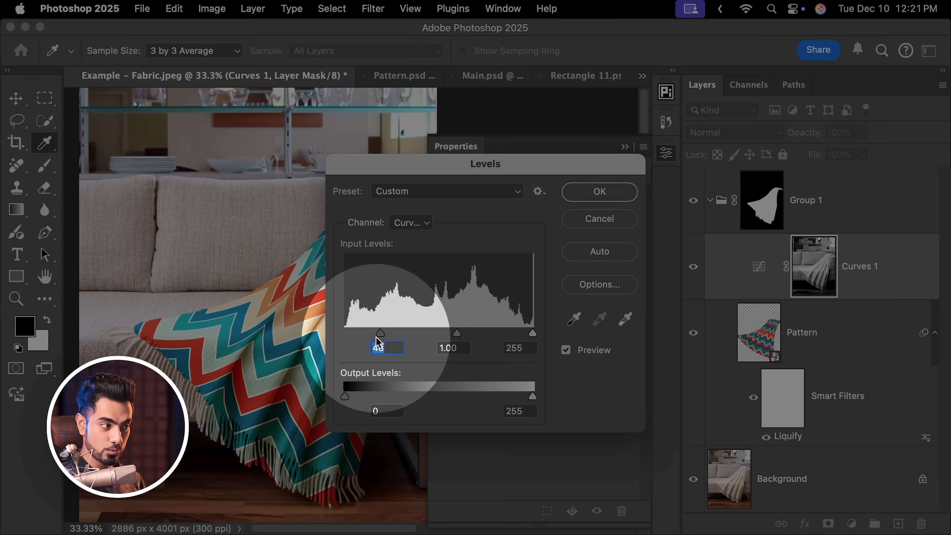
pyautogui.moveTo(380, 332); pyautogui.dragTo(438, 333)
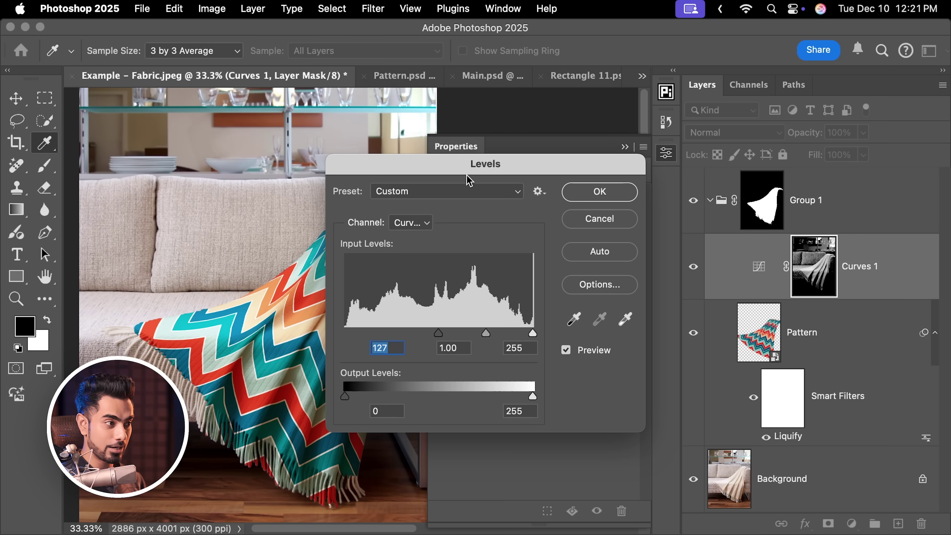
pyautogui.moveTo(469, 176); pyautogui.dragTo(605, 174)
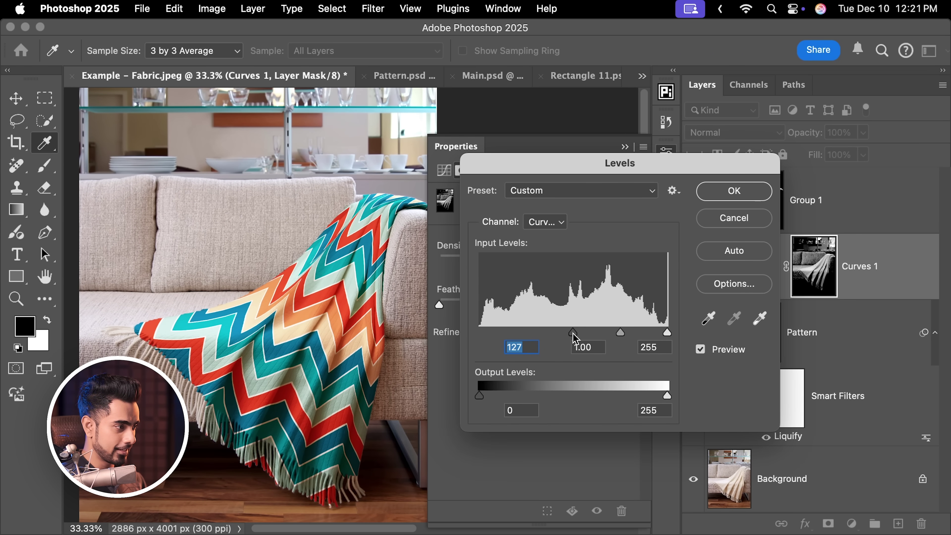
pyautogui.moveTo(574, 338); pyautogui.dragTo(635, 336)
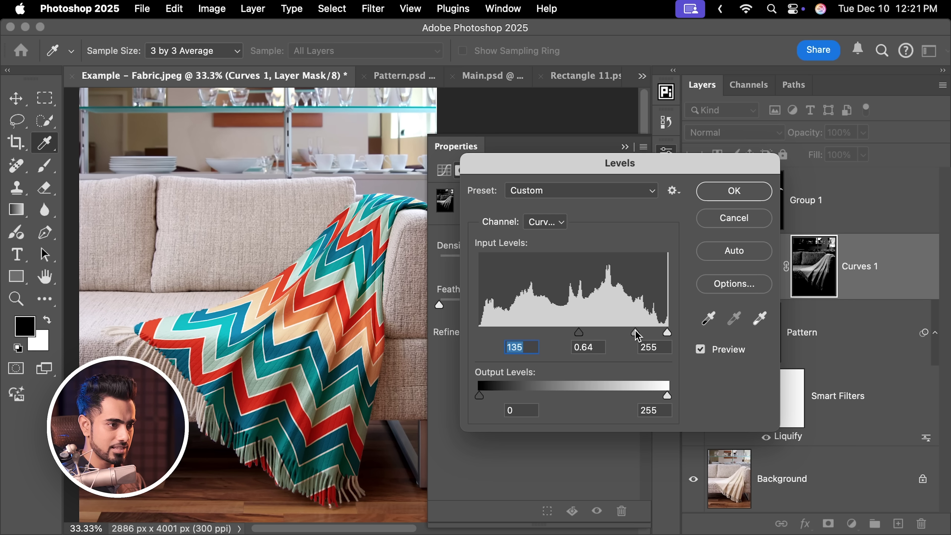
pyautogui.click(636, 334)
pyautogui.click(730, 192)
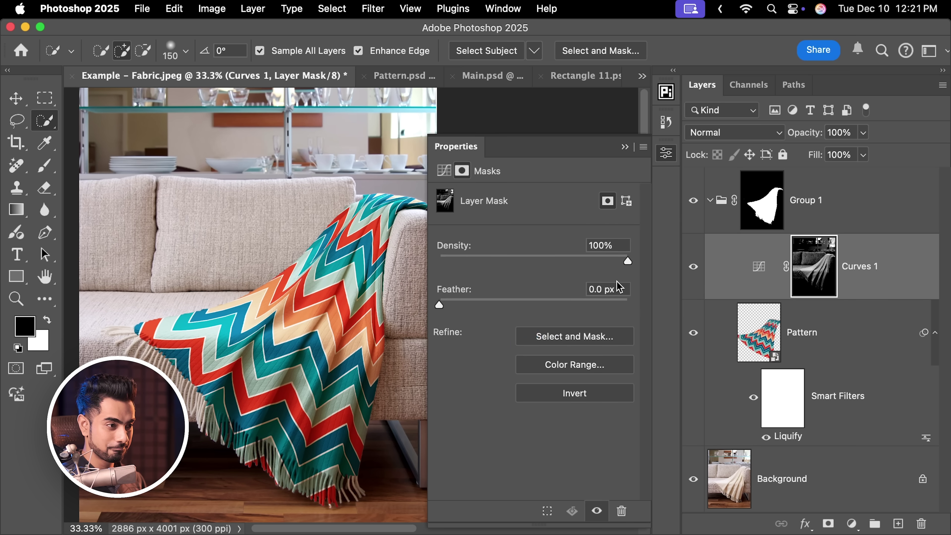
pyautogui.click(693, 267)
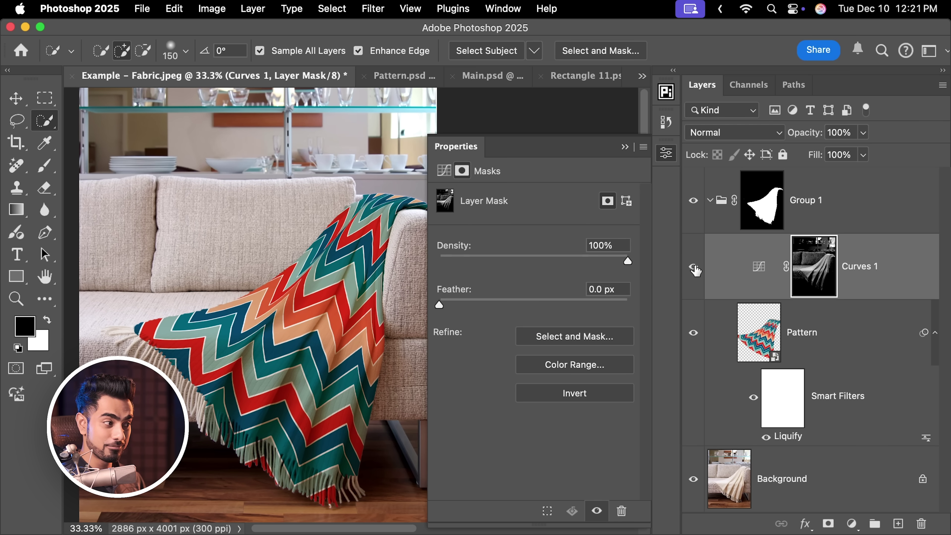
pyautogui.click(693, 267)
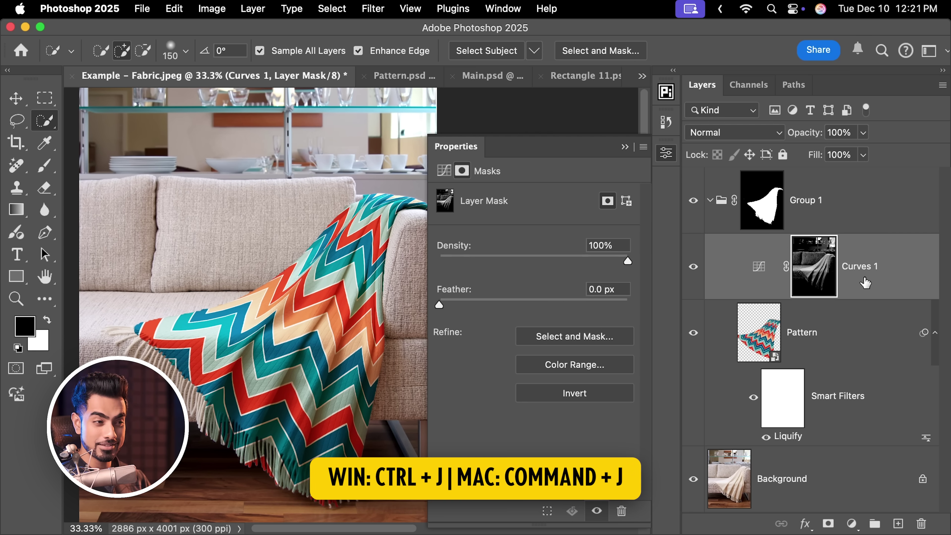
# Duplicate Curves 1, replace its curve point with a raised one, and pull the white point to 177.
pyautogui.press('super+j')
pyautogui.click(757, 266)
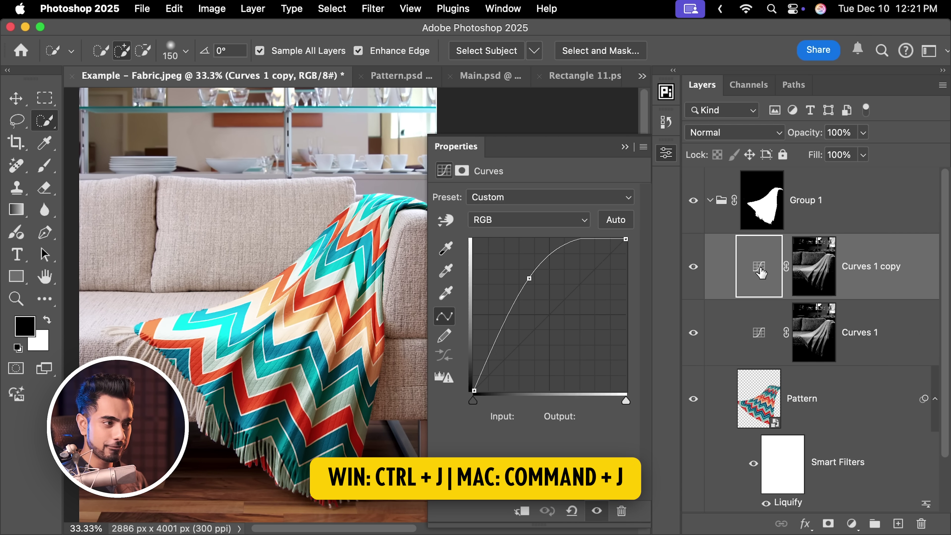
pyautogui.click(529, 279)
pyautogui.press('Delete')
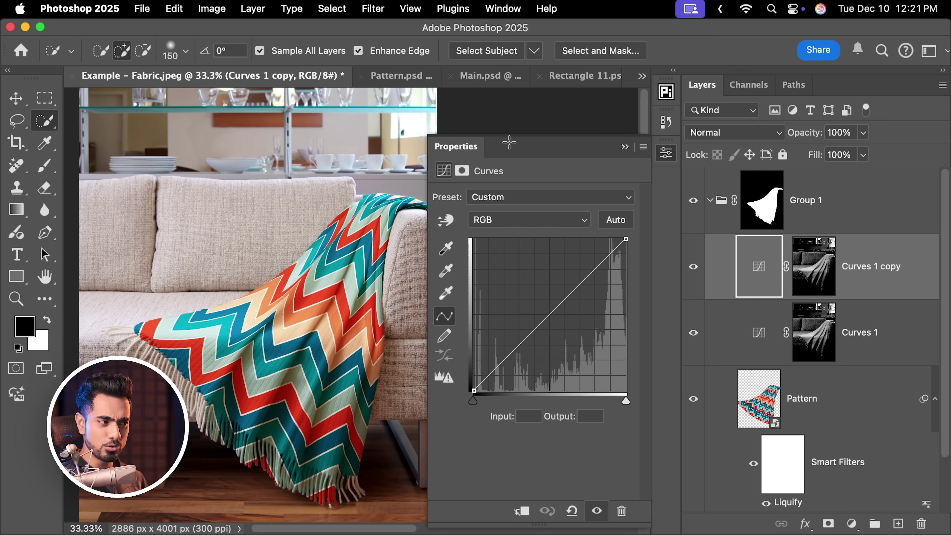
pyautogui.click(547, 314)
pyautogui.moveTo(547, 314); pyautogui.dragTo(532, 195)
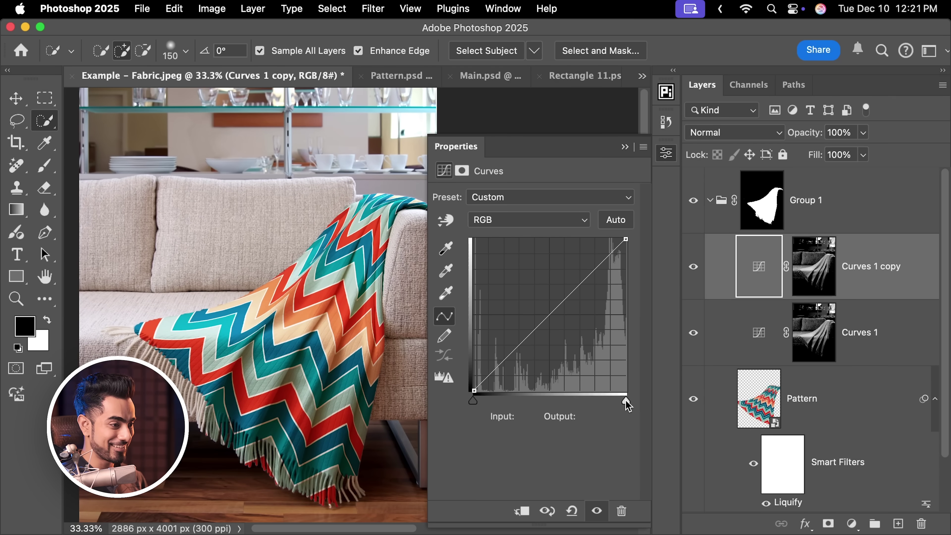
pyautogui.moveTo(625, 401); pyautogui.dragTo(468, 395)
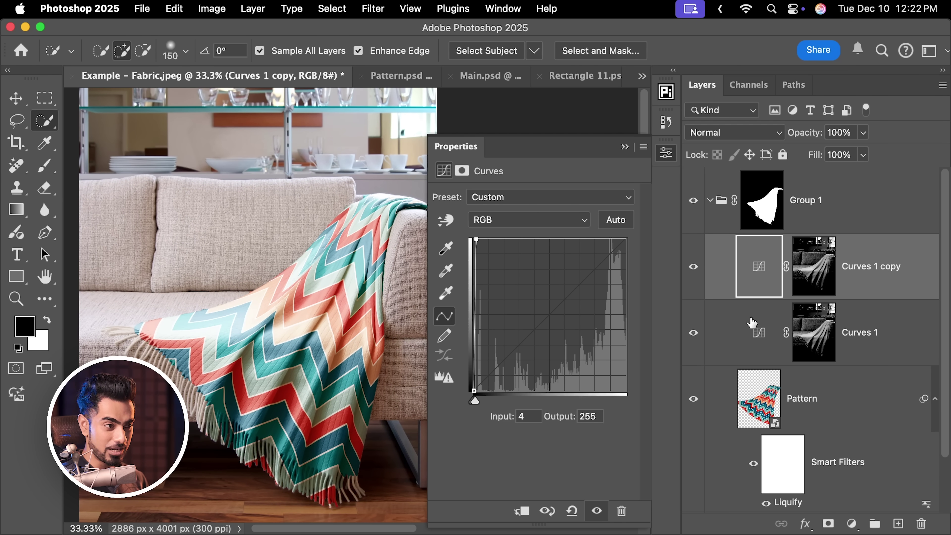
# Apply Levels 29 / 0.71 to the copy's mask and lower the copy's opacity to 50%.
pyautogui.click(819, 270)
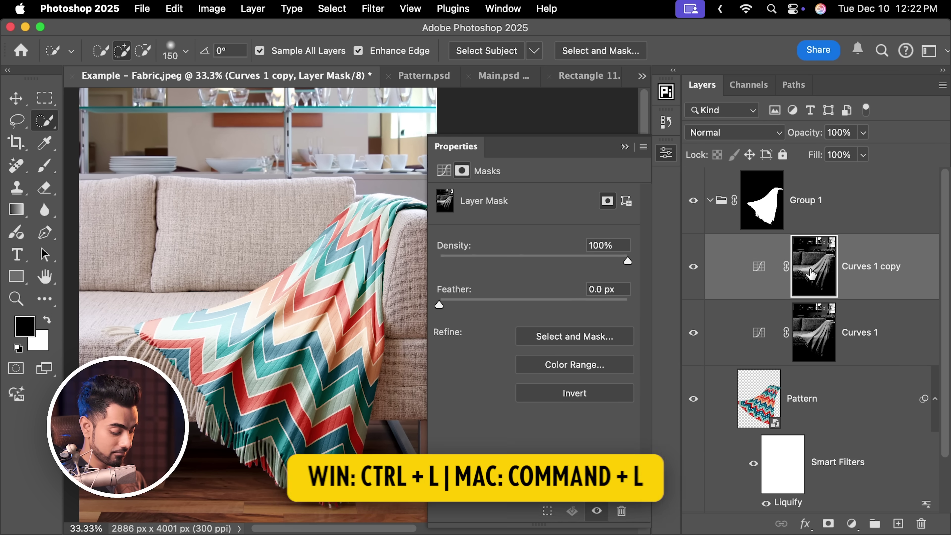
pyautogui.press('super+l')
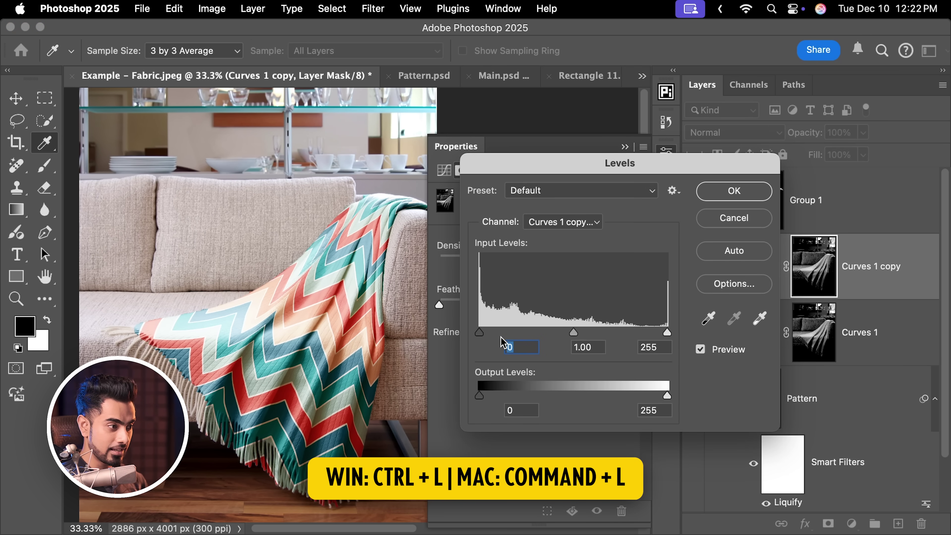
pyautogui.moveTo(481, 335); pyautogui.dragTo(501, 335)
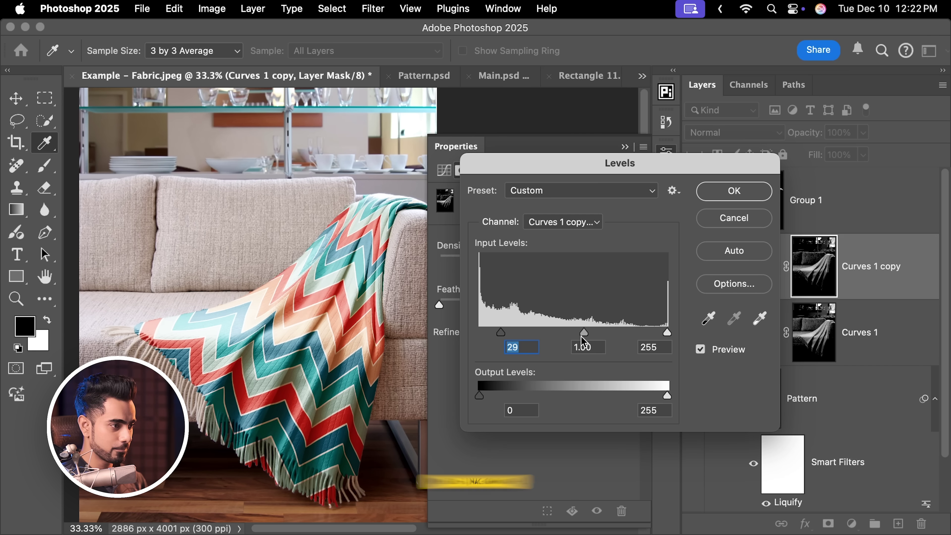
pyautogui.moveTo(586, 334); pyautogui.dragTo(602, 333)
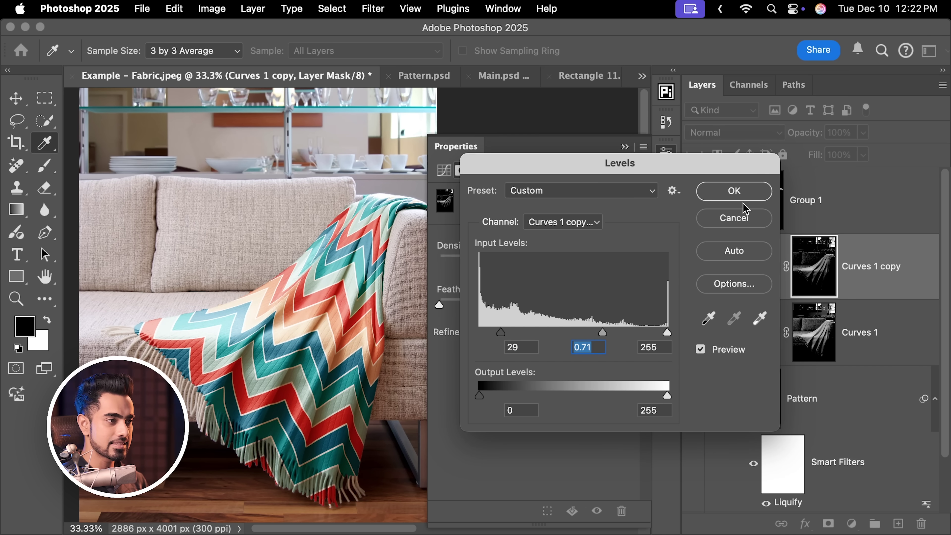
pyautogui.click(750, 200)
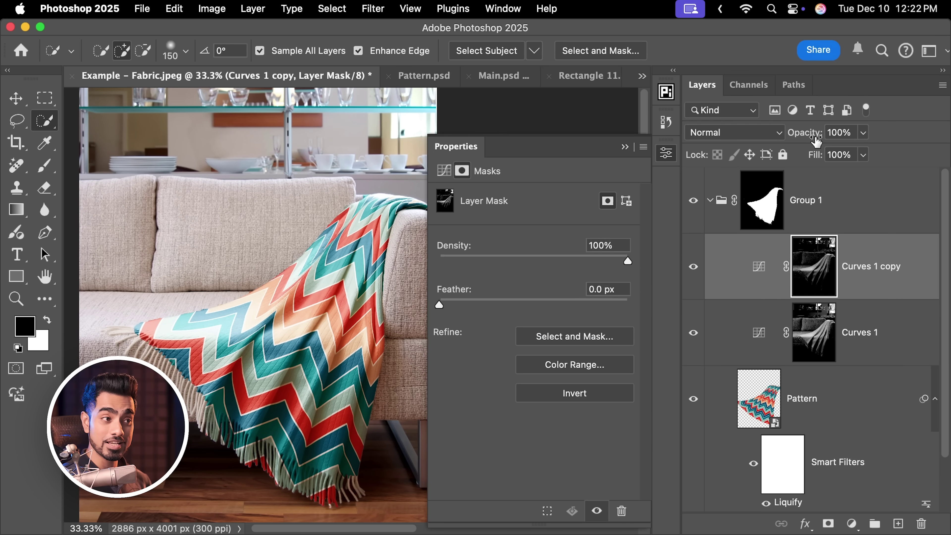
pyautogui.moveTo(798, 140); pyautogui.dragTo(823, 132)
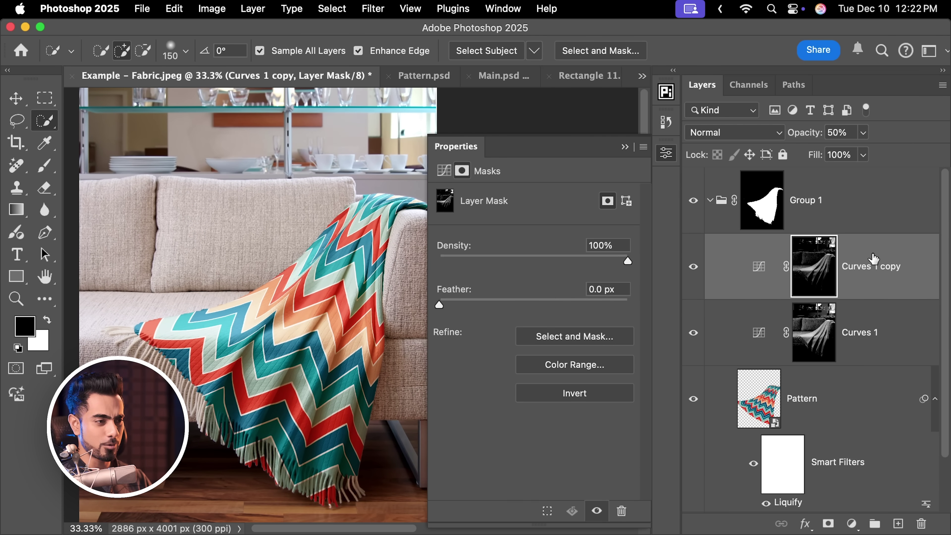
# Duplicate as Curves 1 copy 2 at 100% and paint its mask black along the sofa arm with an 1100 px brush.
pyautogui.press('super+j')
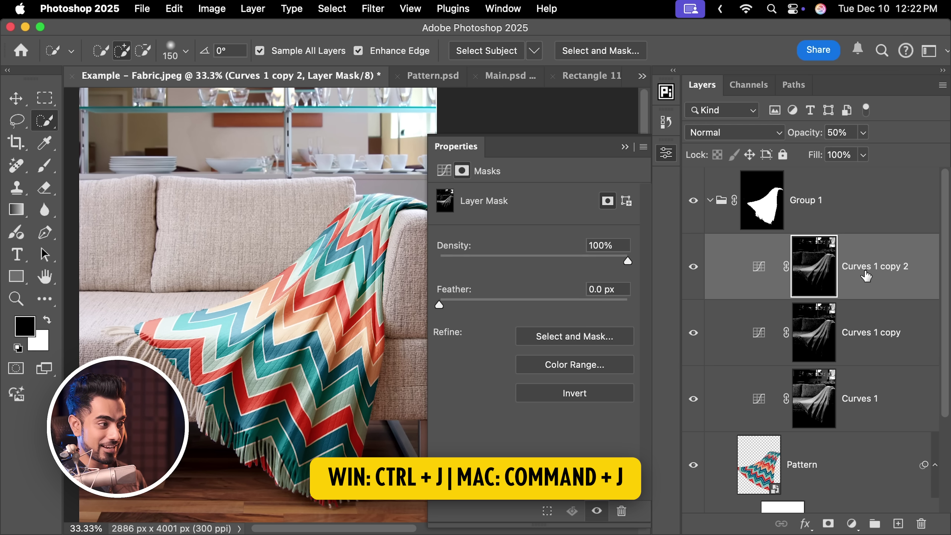
pyautogui.moveTo(802, 138); pyautogui.dragTo(811, 138)
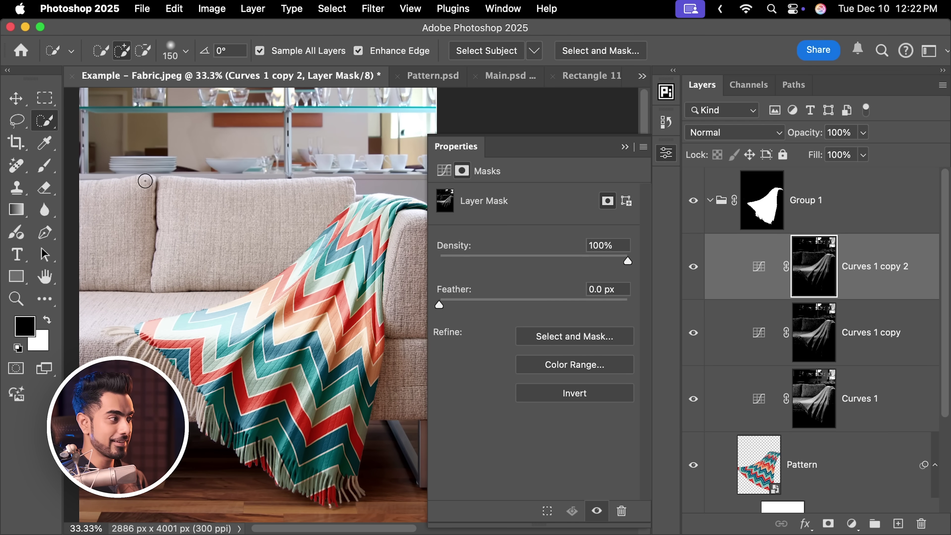
pyautogui.press('b')
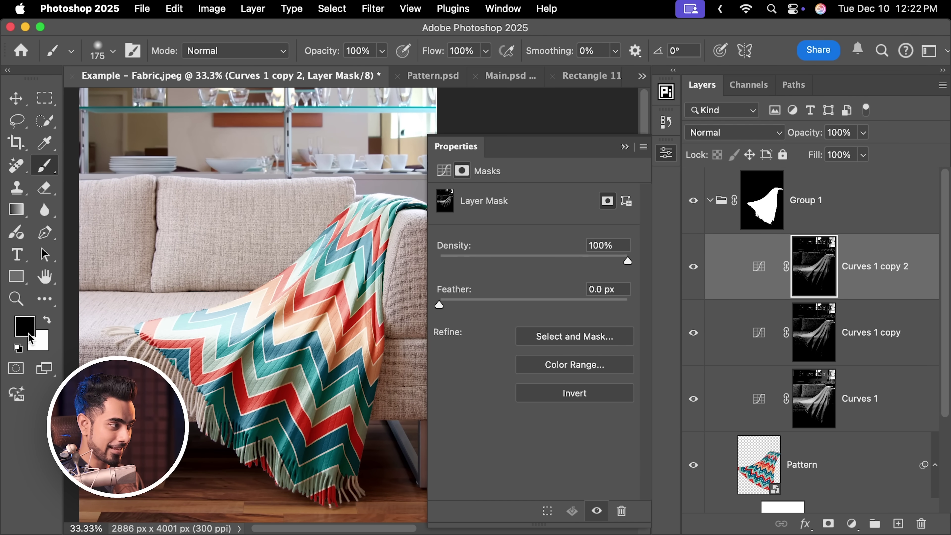
pyautogui.moveTo(299, 302); pyautogui.dragTo(277, 302)
pyautogui.moveTo(339, 241); pyautogui.dragTo(372, 241)
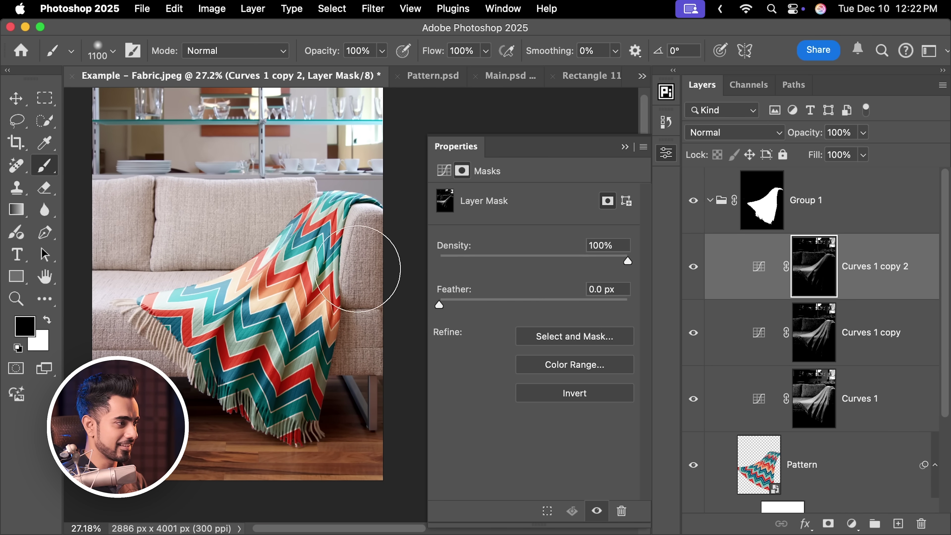
pyautogui.moveTo(392, 246)
pyautogui.mouseDown()
pyautogui.moveTo(381, 213)
pyautogui.moveTo(361, 319)
pyautogui.moveTo(365, 375)
pyautogui.mouseUp()
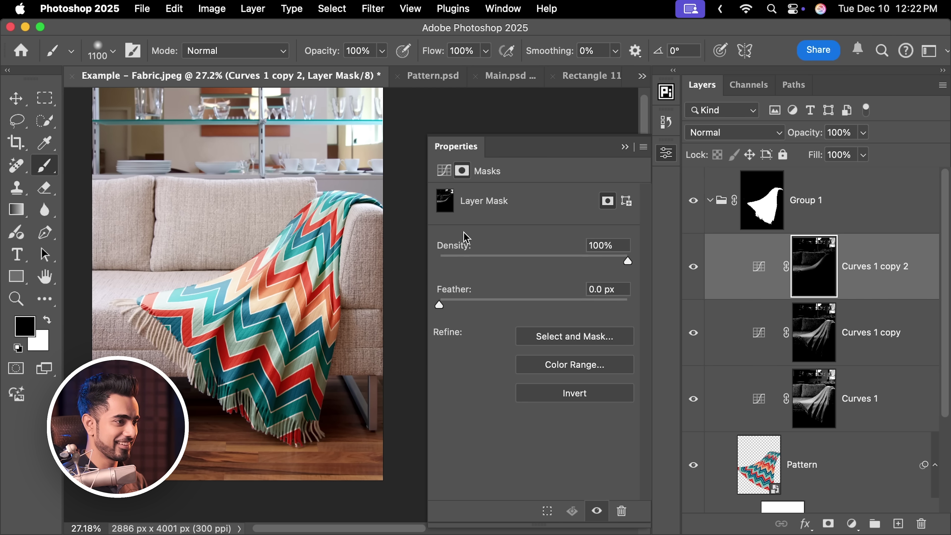
pyautogui.click(625, 148)
pyautogui.press('super+0')
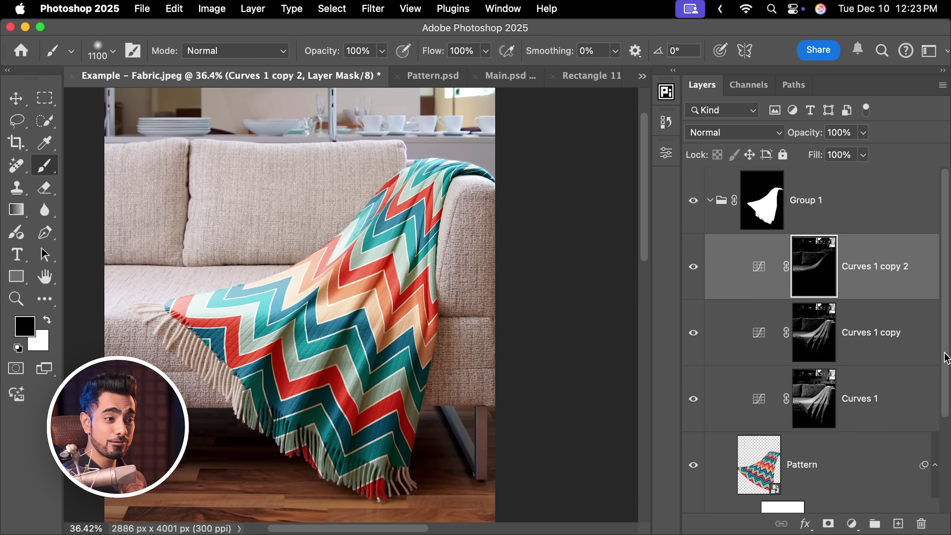
# With only the Background visible, load the photo's brightness as a selection and invert it.
pyautogui.moveTo(945, 356); pyautogui.dragTo(947, 485)
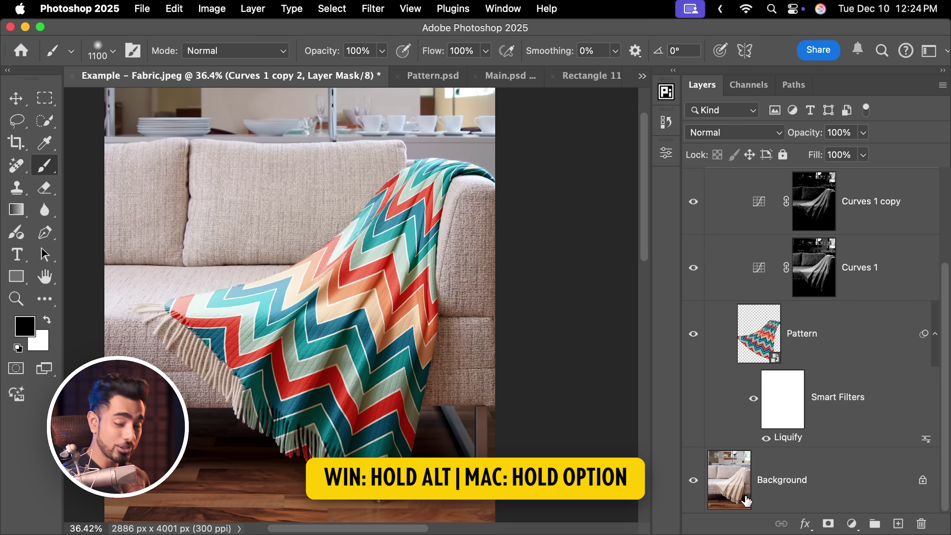
pyautogui.keyDown('alt'); pyautogui.click(693, 481); pyautogui.keyUp('alt')
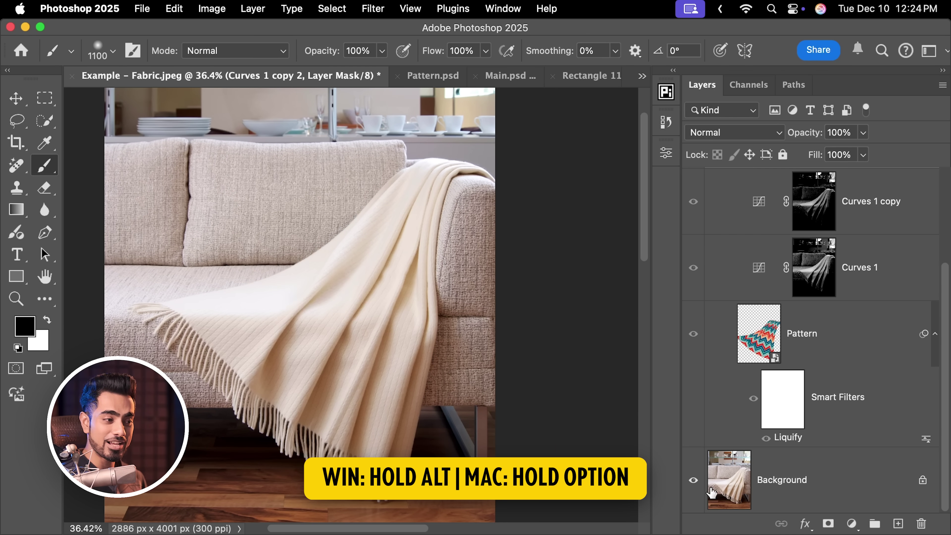
pyautogui.click(749, 84)
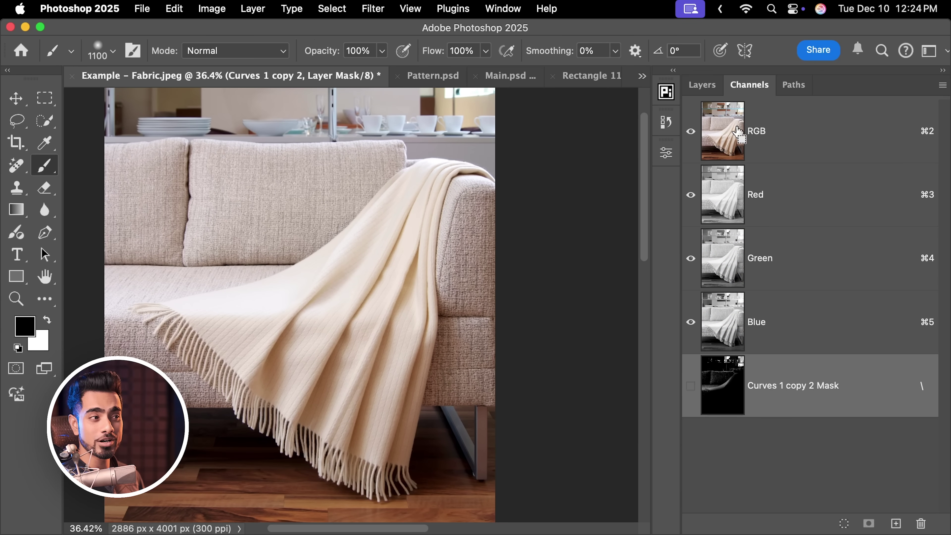
pyautogui.keyDown('super'); pyautogui.click(728, 130); pyautogui.keyUp('super')
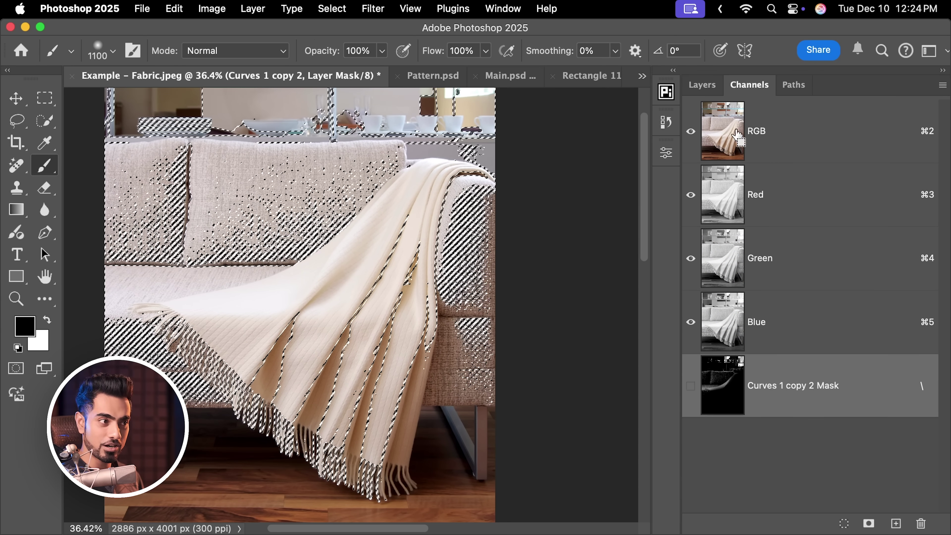
pyautogui.click(702, 85)
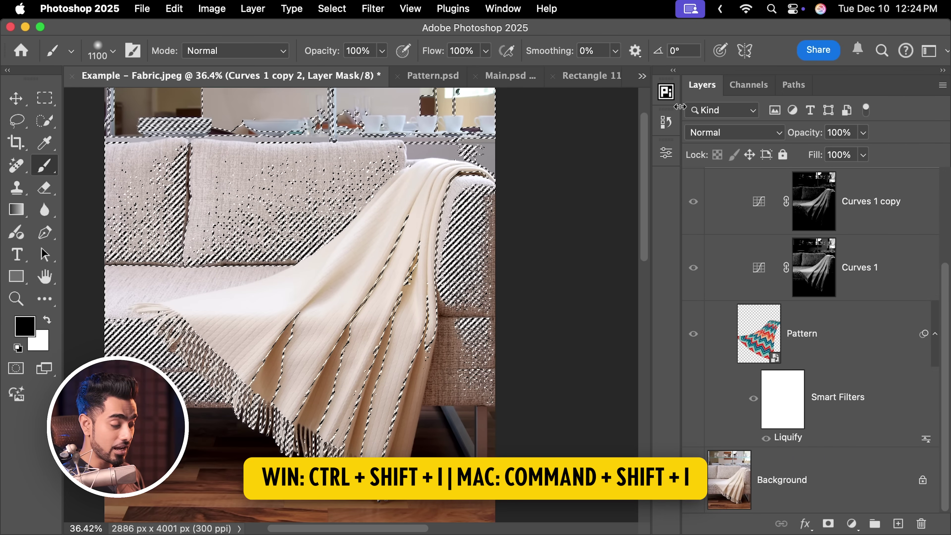
pyautogui.press('super+shift+i')
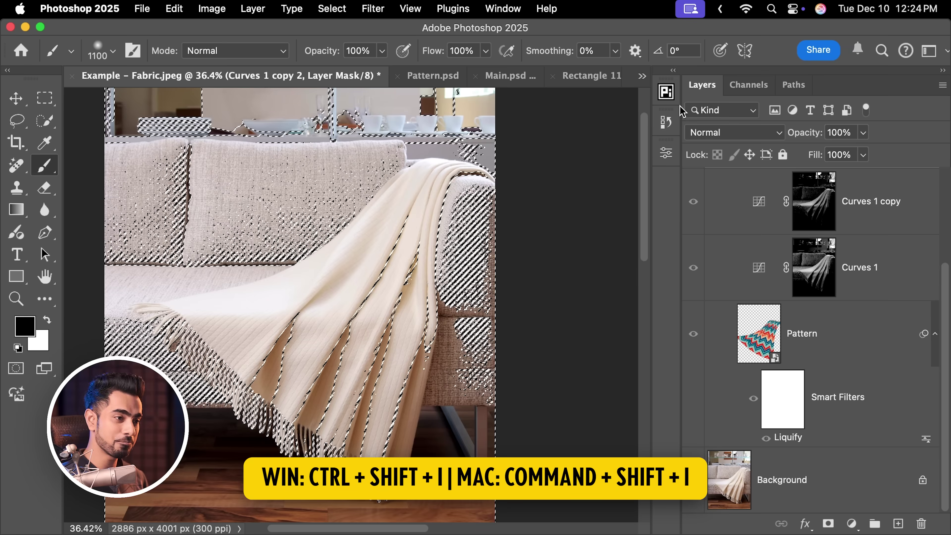
# Show all layers over the Background again and select the Curves 1 copy 2 layer.
pyautogui.moveTo(942, 318); pyautogui.dragTo(940, 185)
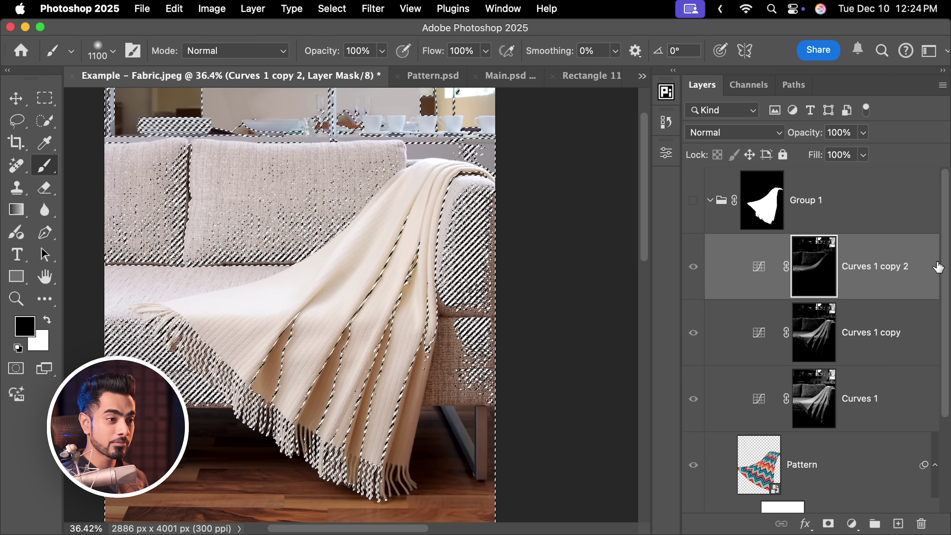
pyautogui.moveTo(946, 281); pyautogui.dragTo(946, 374)
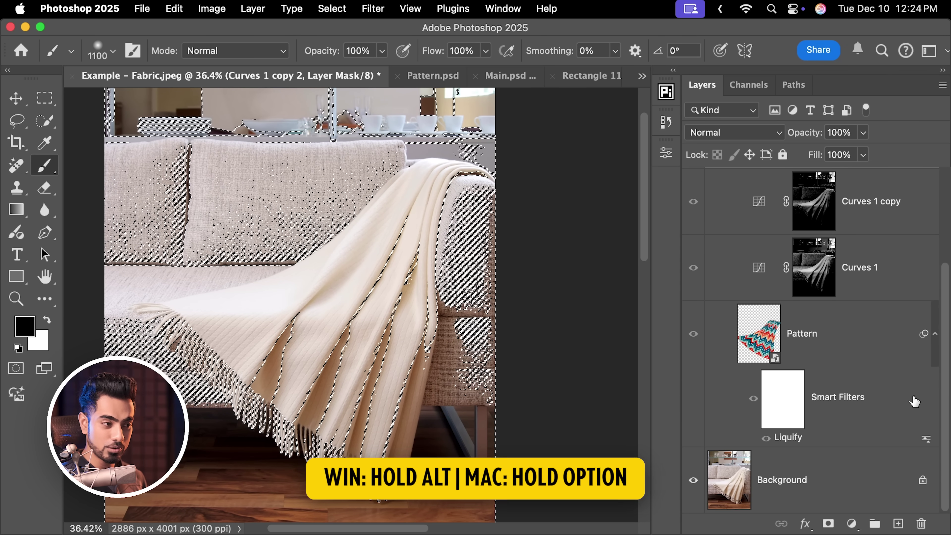
pyautogui.keyDown('alt'); pyautogui.click(693, 482); pyautogui.keyUp('alt')
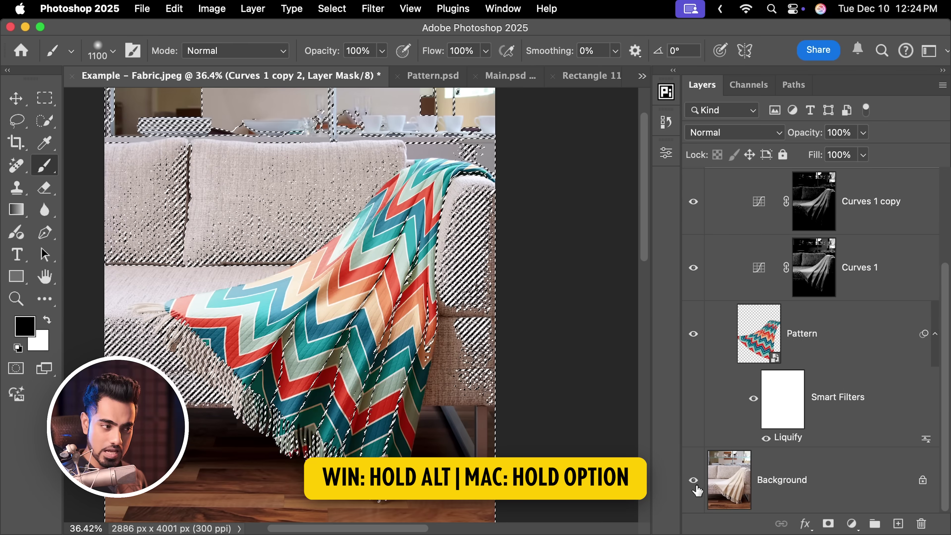
pyautogui.scroll(5, 922, 350)
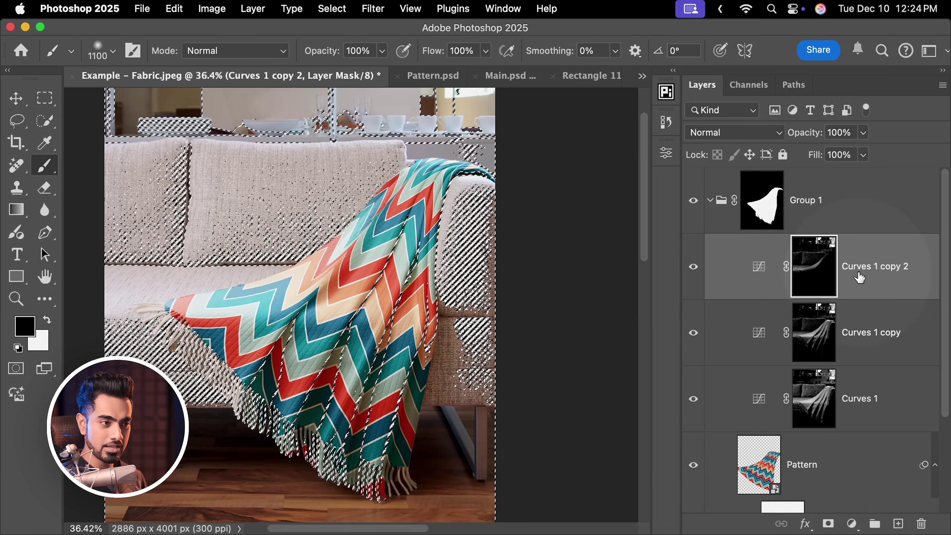
pyautogui.click(857, 273)
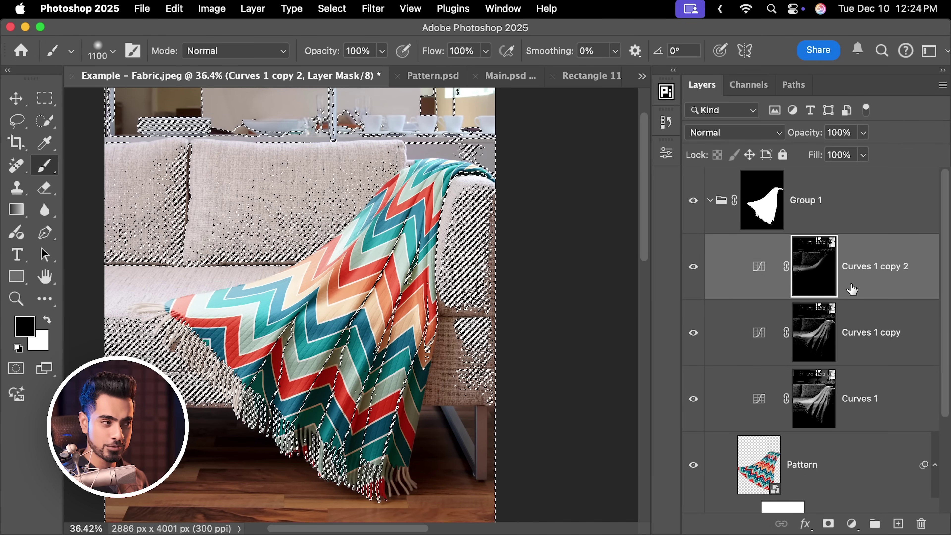
# Add a Curves adjustment whose RGB curve is pulled down (input 166 to output 106) to darken the throw.
pyautogui.click(854, 525)
pyautogui.moveTo(855, 524)
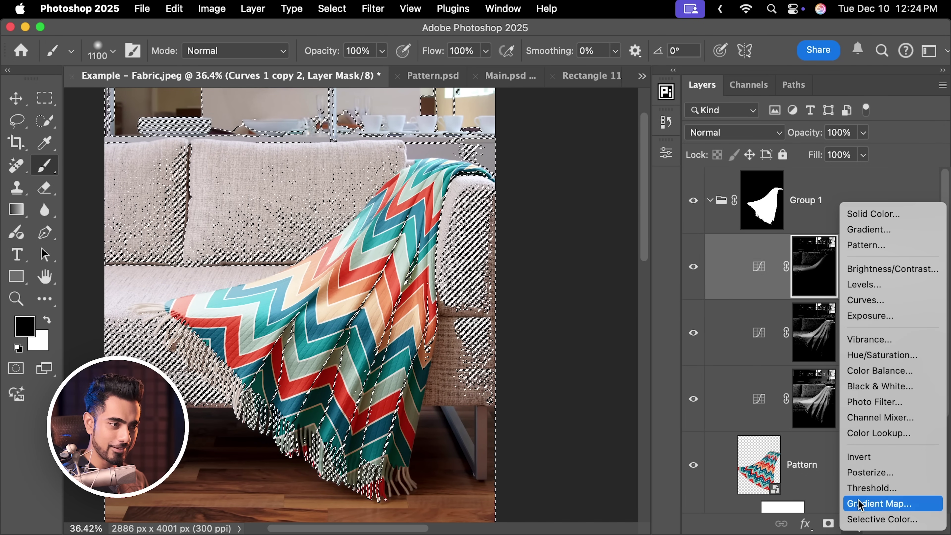
pyautogui.click(867, 304)
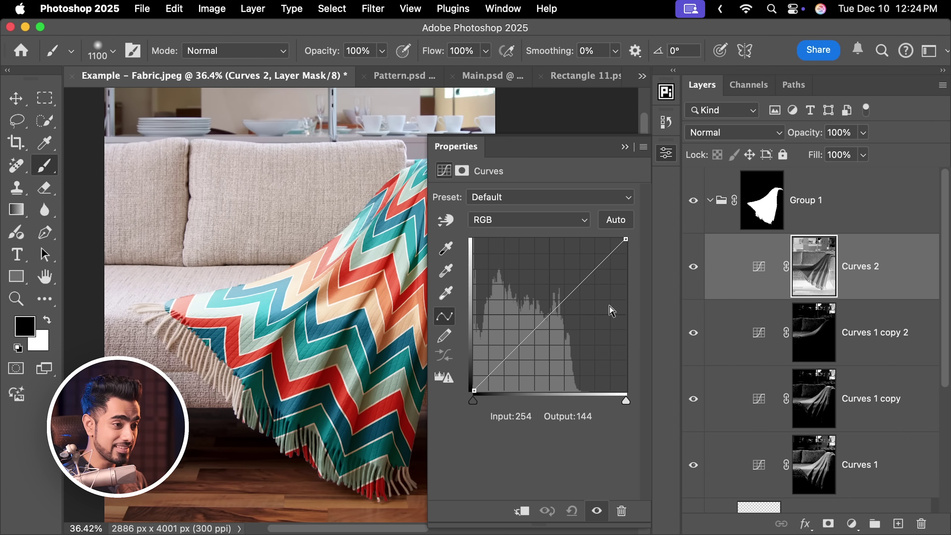
pyautogui.hscroll(5, 371, 300)
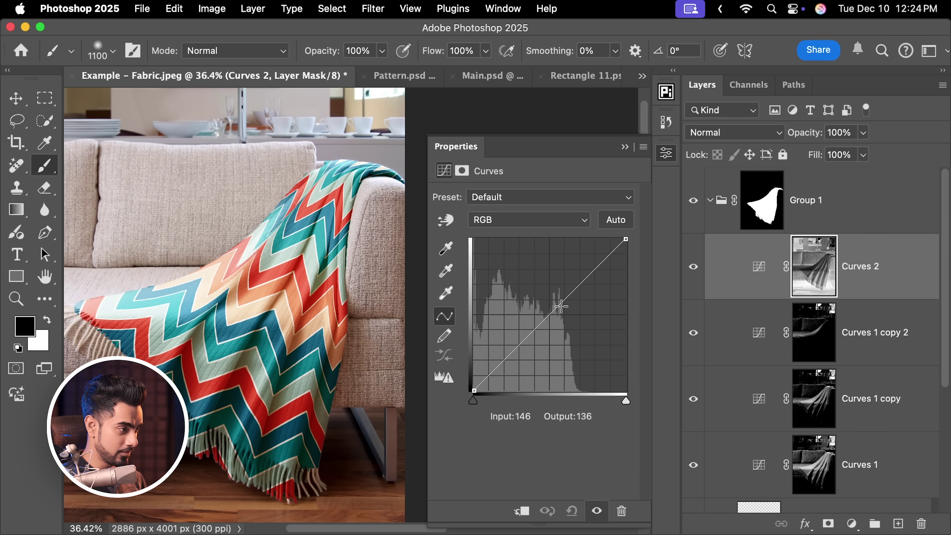
pyautogui.moveTo(561, 306); pyautogui.dragTo(573, 327)
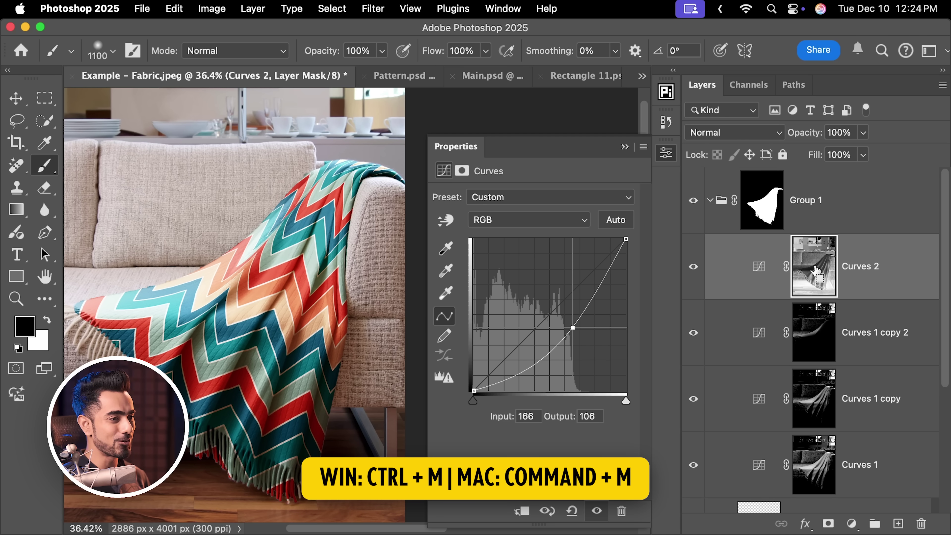
# Boost the layer mask's contrast with Curves by moving the black point and bowing the curve down.
pyautogui.press('super+m')
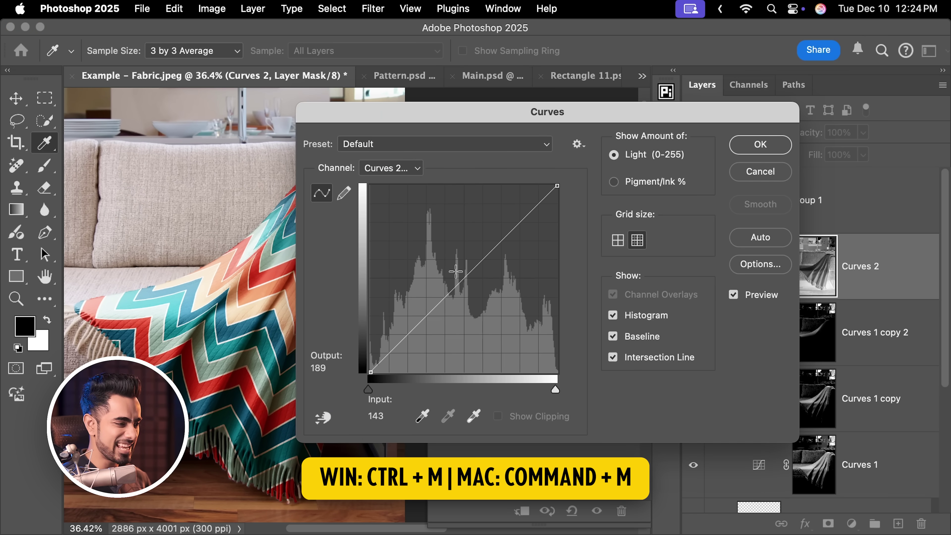
pyautogui.moveTo(260, 355); pyautogui.dragTo(193, 355)
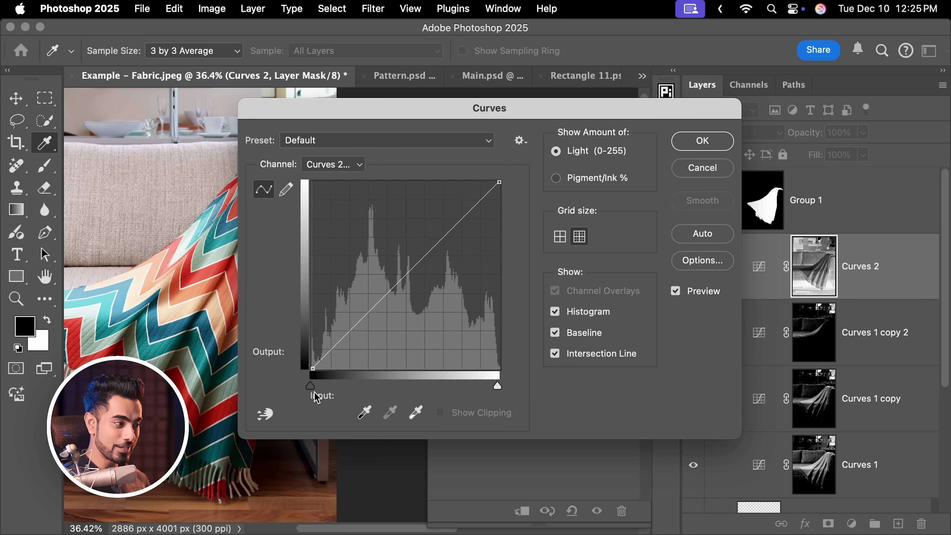
pyautogui.moveTo(312, 389); pyautogui.dragTo(364, 392)
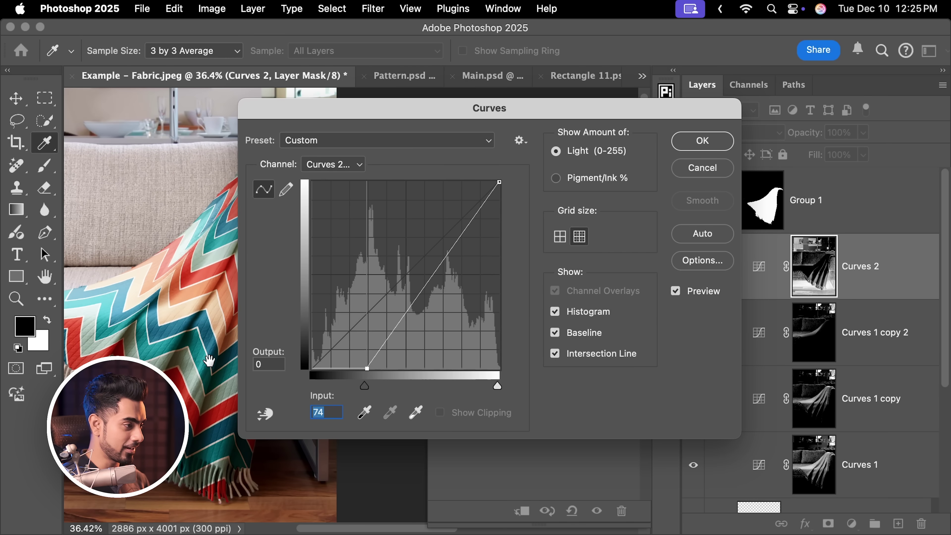
pyautogui.moveTo(209, 360); pyautogui.dragTo(180, 360)
pyautogui.moveTo(364, 387); pyautogui.dragTo(344, 389)
pyautogui.moveTo(419, 278); pyautogui.dragTo(430, 284)
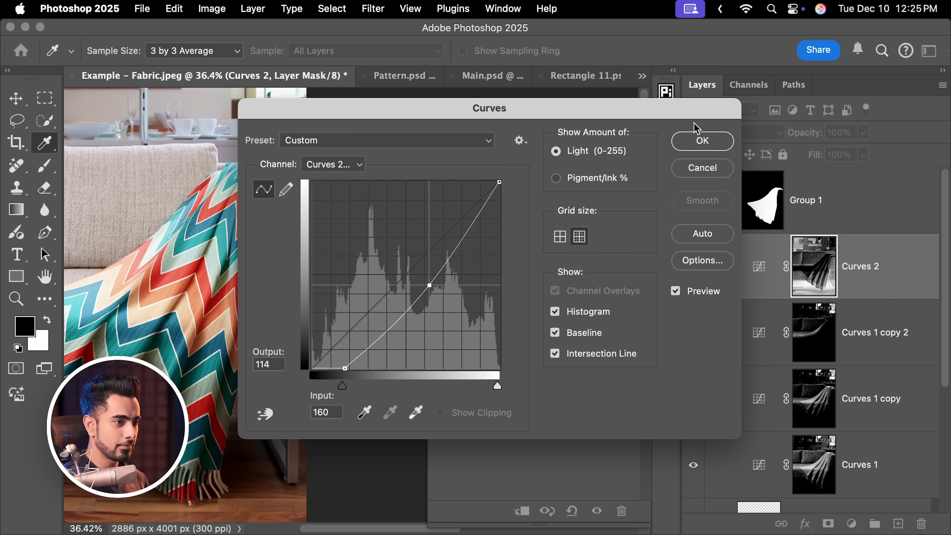
pyautogui.click(700, 141)
# Hide the adjustment properties and inspect the chevron pattern up close.
pyautogui.press('super+0')
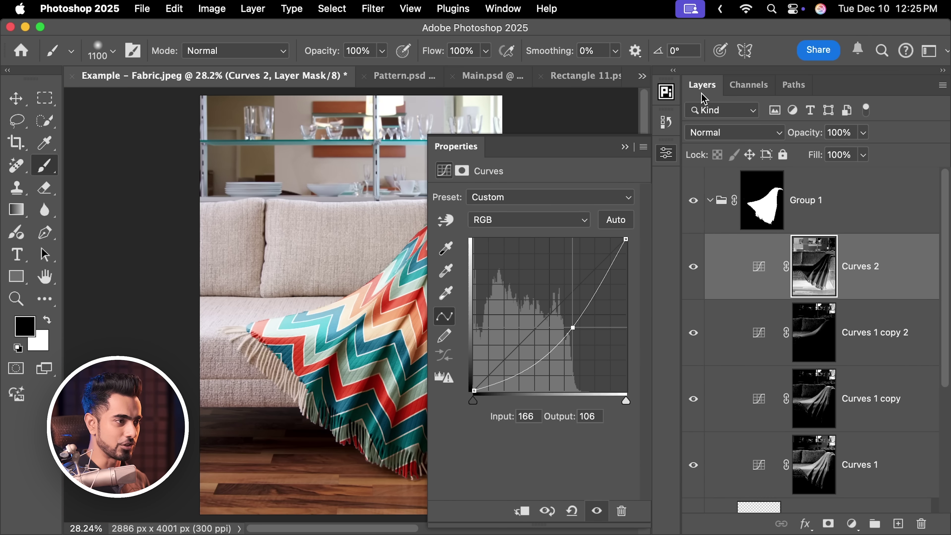
pyautogui.click(624, 148)
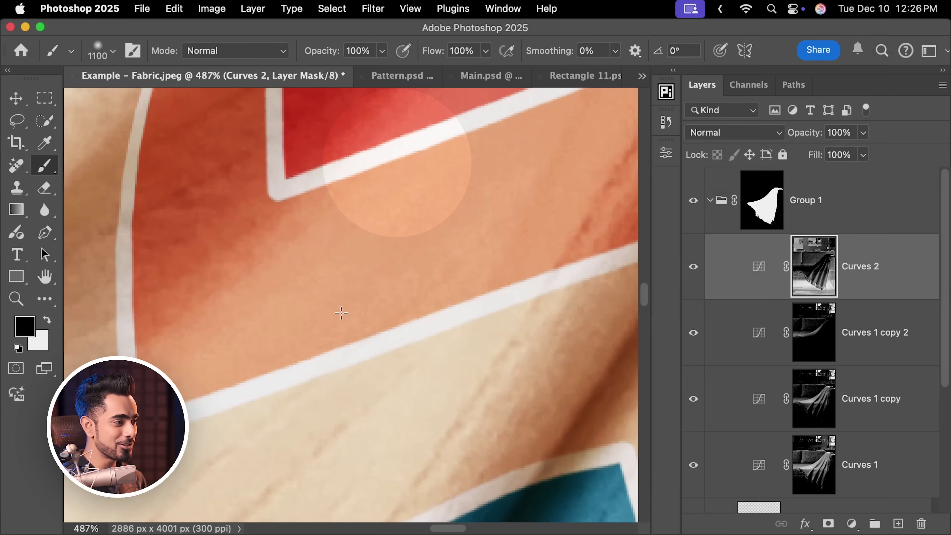
pyautogui.moveTo(340, 314)
pyautogui.mouseDown()
pyautogui.moveTo(338, 418)
pyautogui.moveTo(379, 299)
pyautogui.moveTo(466, 179)
pyautogui.moveTo(431, 202)
pyautogui.moveTo(411, 232)
pyautogui.mouseUp()
pyautogui.moveTo(375, 328); pyautogui.dragTo(450, 263)
pyautogui.scroll(-2, 429, 350)
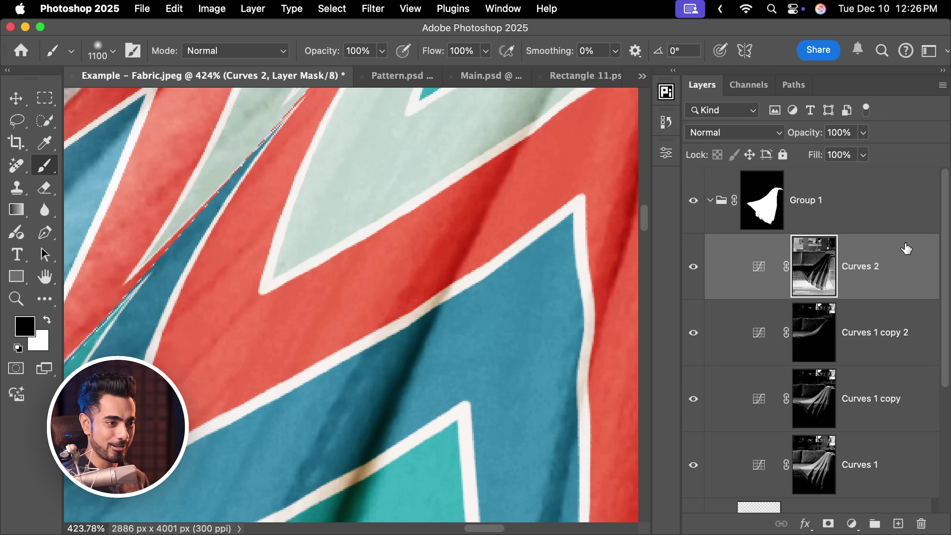
pyautogui.scroll(-5, 943, 283)
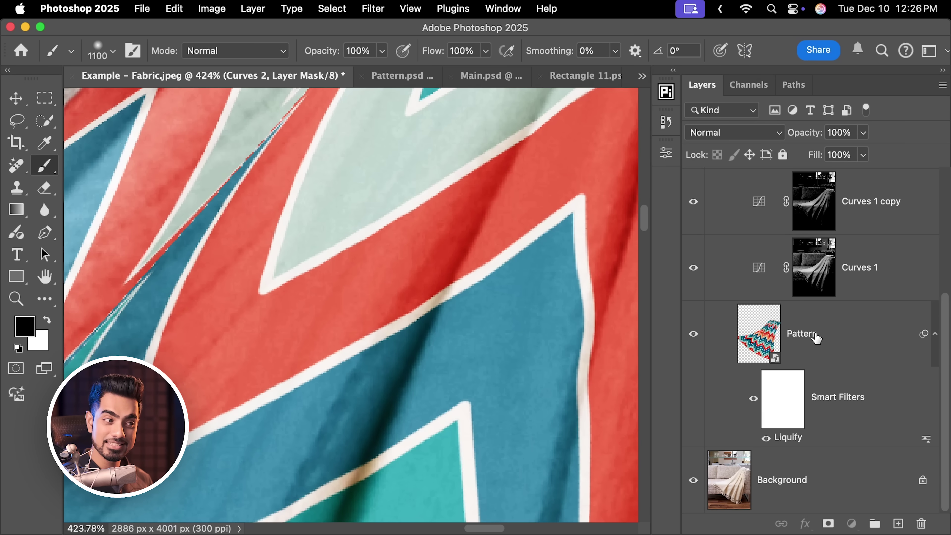
# Apply a 2.0-pixel Gaussian Blur smart filter to the Pattern layer.
pyautogui.click(805, 357)
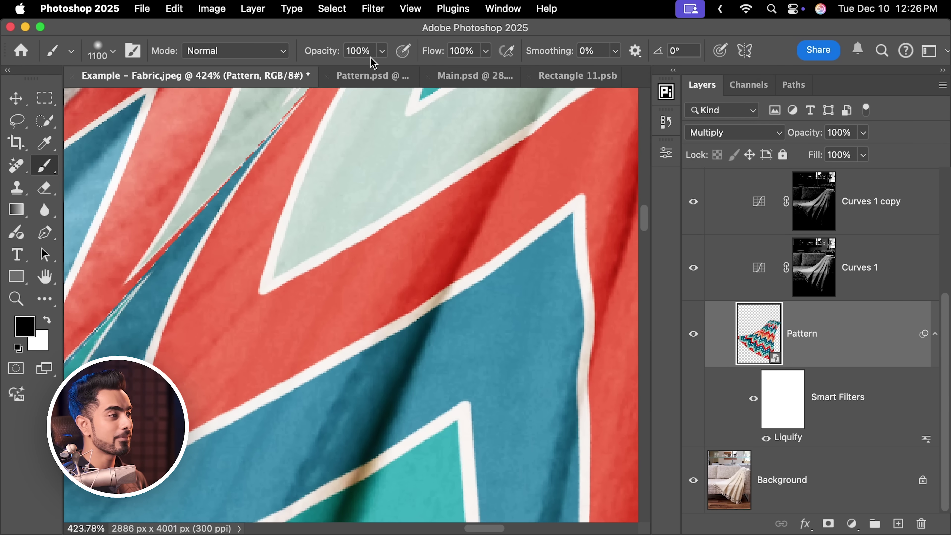
pyautogui.click(372, 9)
pyautogui.moveTo(479, 212)
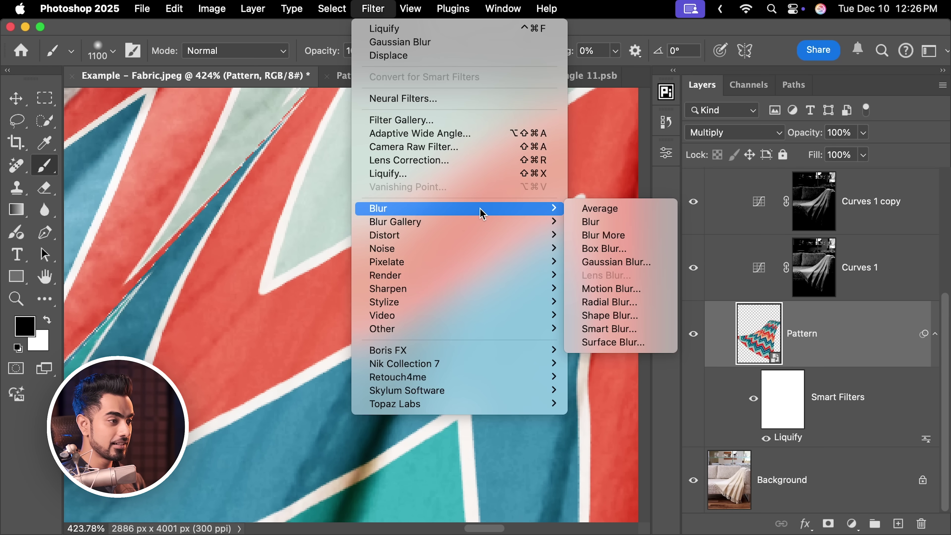
pyautogui.click(616, 262)
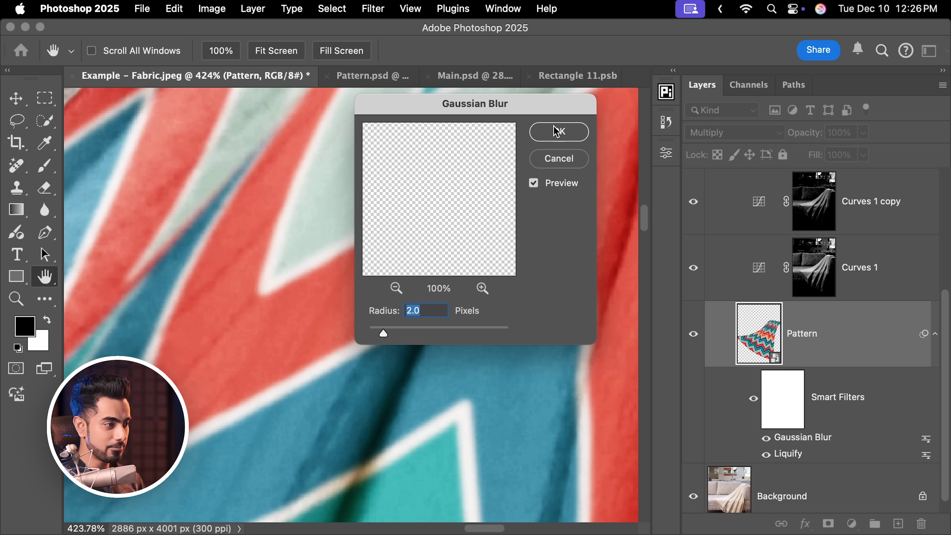
pyautogui.click(563, 136)
# Zoom out to see the whole sofa image with the blurred pattern.
pyautogui.press('b')
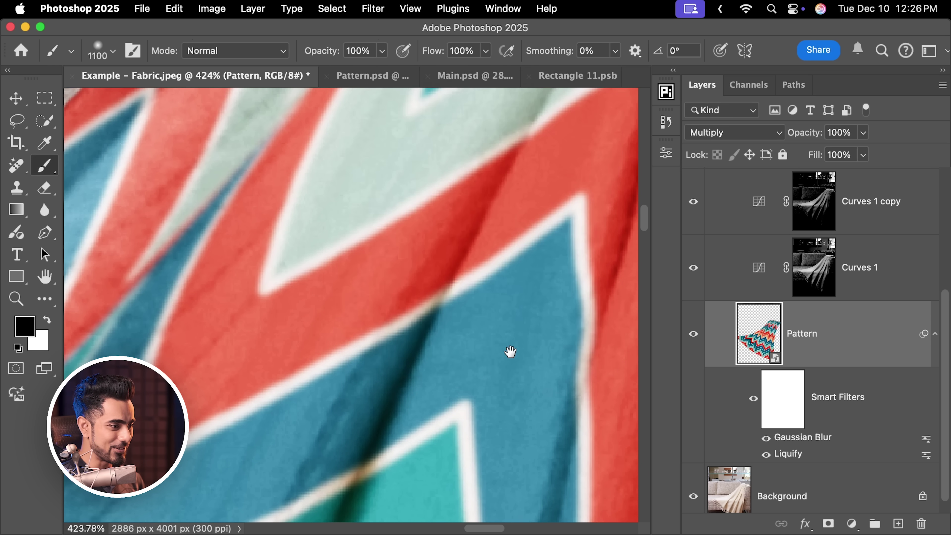
pyautogui.scroll(-5, 509, 350)
pyautogui.moveTo(476, 361); pyautogui.dragTo(468, 186)
pyautogui.moveTo(479, 325); pyautogui.dragTo(485, 298)
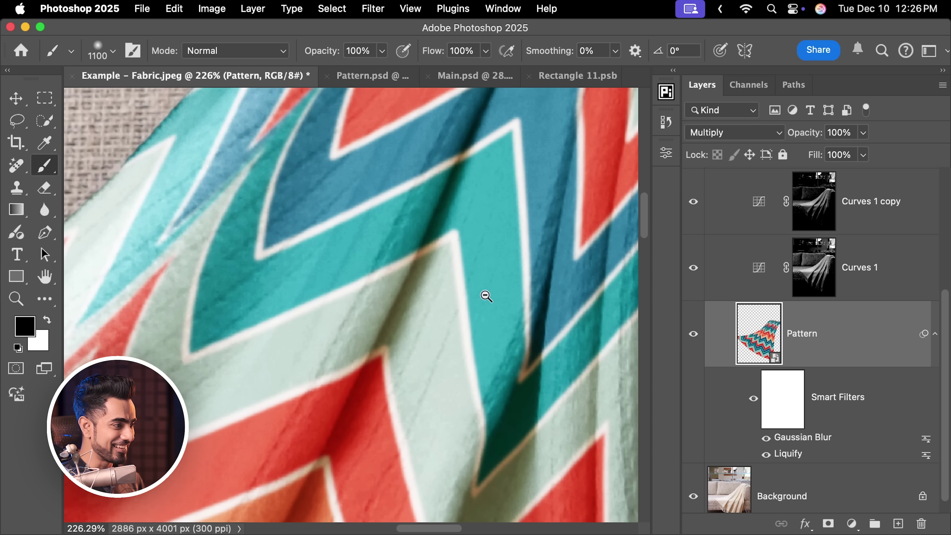
pyautogui.scroll(-8, 463, 283)
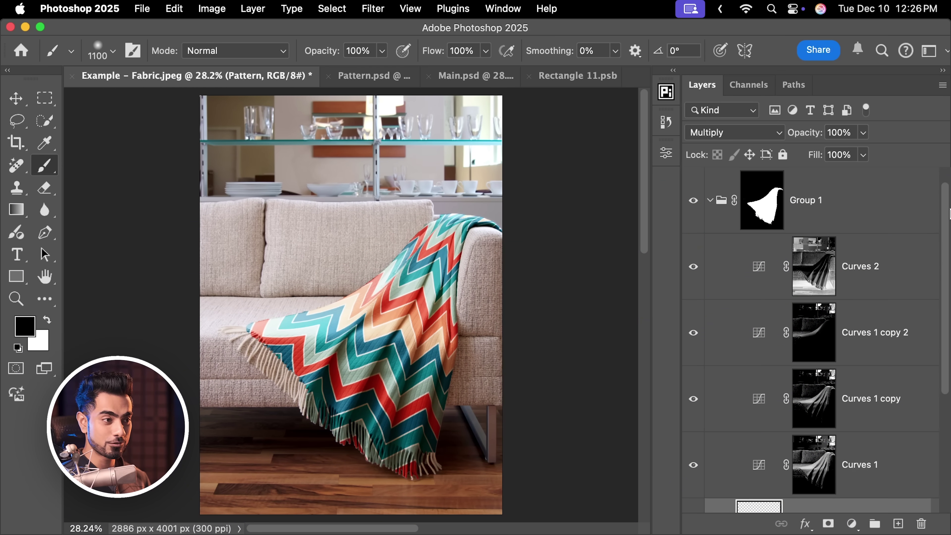
# Rename Group 1 to 'Pattern Application' and collapse its contents in the Layers panel.
pyautogui.doubleClick(812, 203)
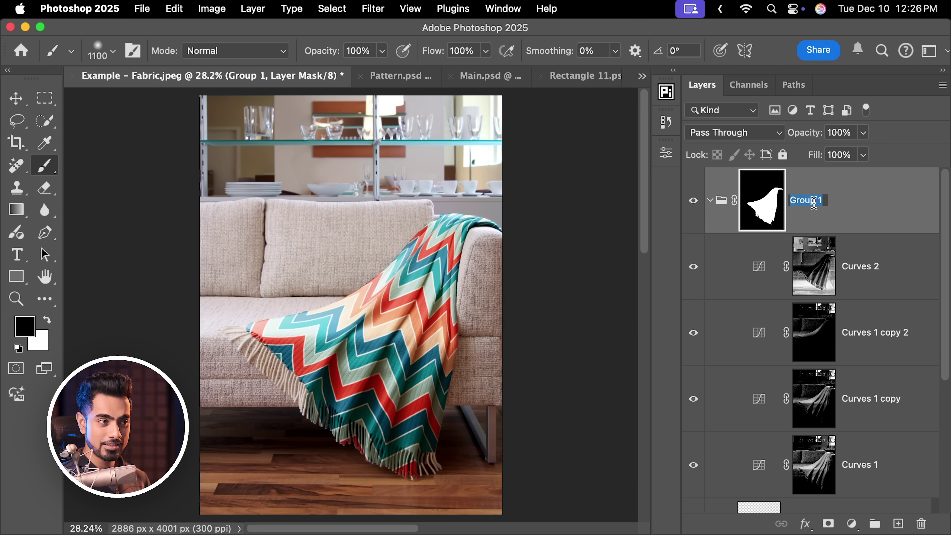
pyautogui.write('P')
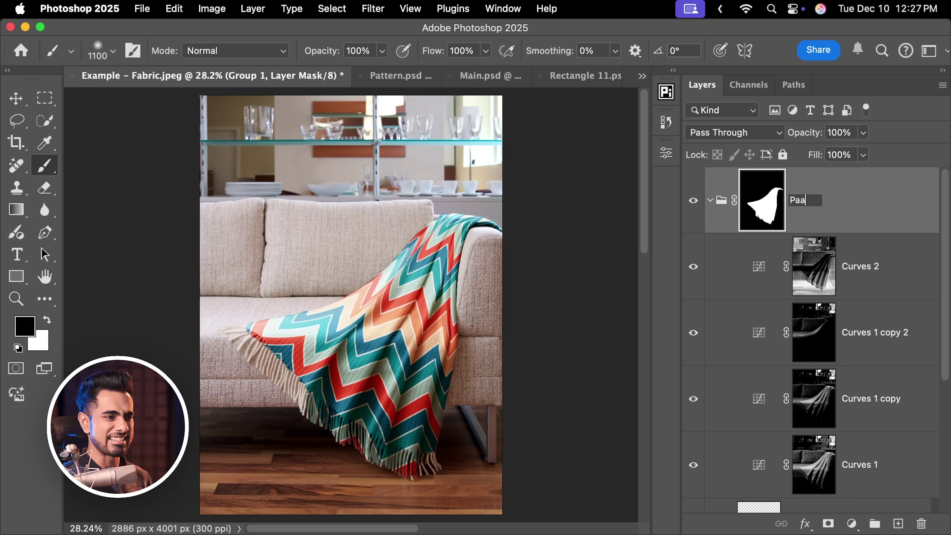
pyautogui.write('attern Ppplication')
pyautogui.press('Return')
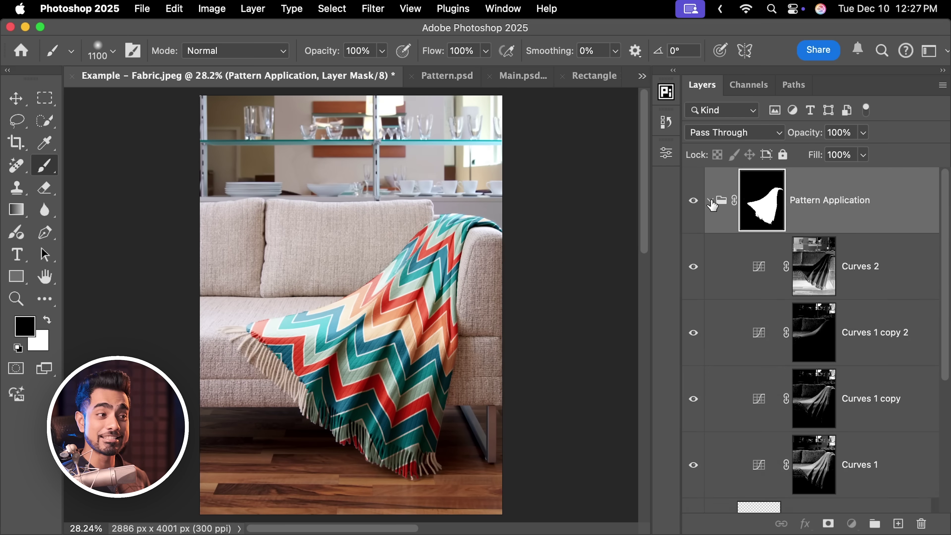
pyautogui.click(710, 202)
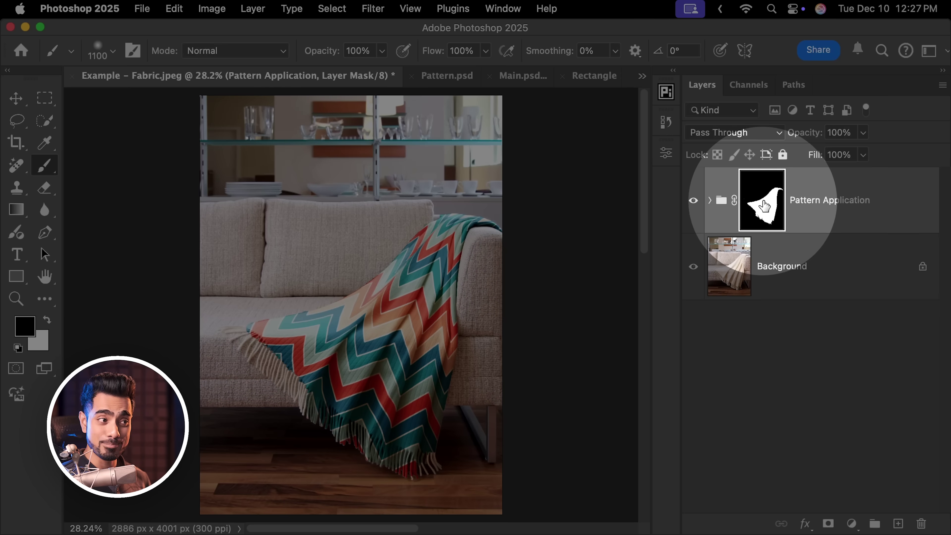
# With a small brush, paint black on the mask along the blanket's top edge.
pyautogui.scroll(5, 499, 222)
pyautogui.scroll(5, 499, 222)
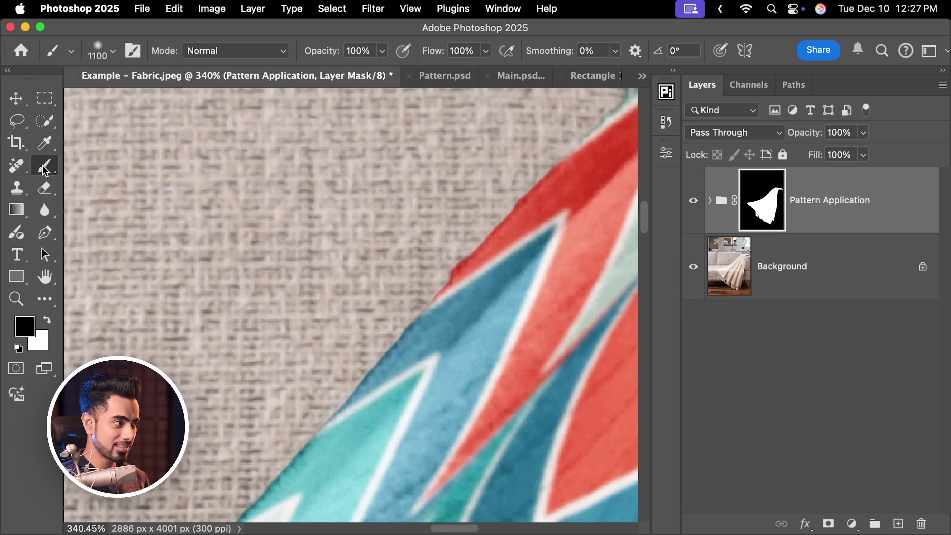
pyautogui.press('[')
pyautogui.press('[')
pyautogui.press('[')
pyautogui.press('[')
pyautogui.press('[')
pyautogui.press('[')
pyautogui.press('[')
pyautogui.press('[')
pyautogui.press('[')
pyautogui.press('[')
pyautogui.press('[')
pyautogui.press('[')
pyautogui.press('[')
pyautogui.press('[')
pyautogui.press('[')
pyautogui.press('[')
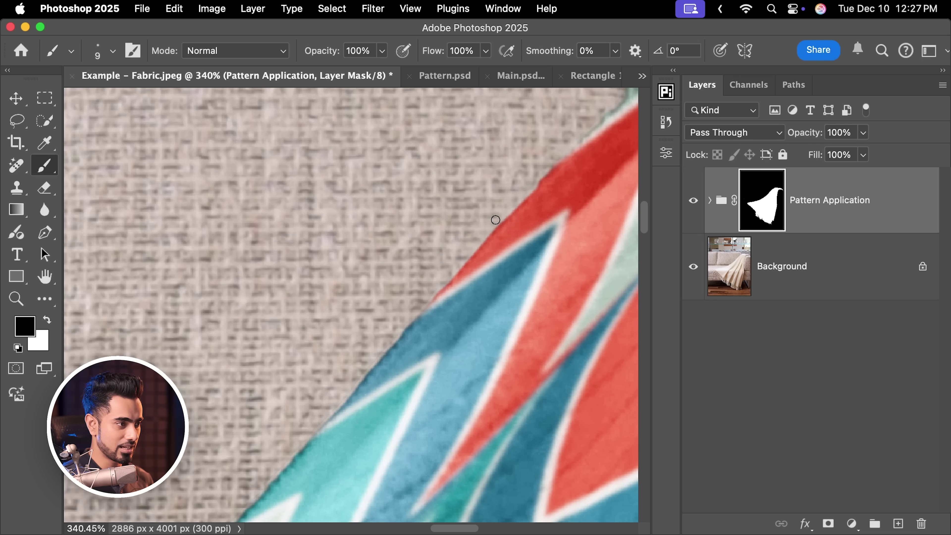
pyautogui.moveTo(509, 193); pyautogui.dragTo(449, 281)
pyautogui.press(']')
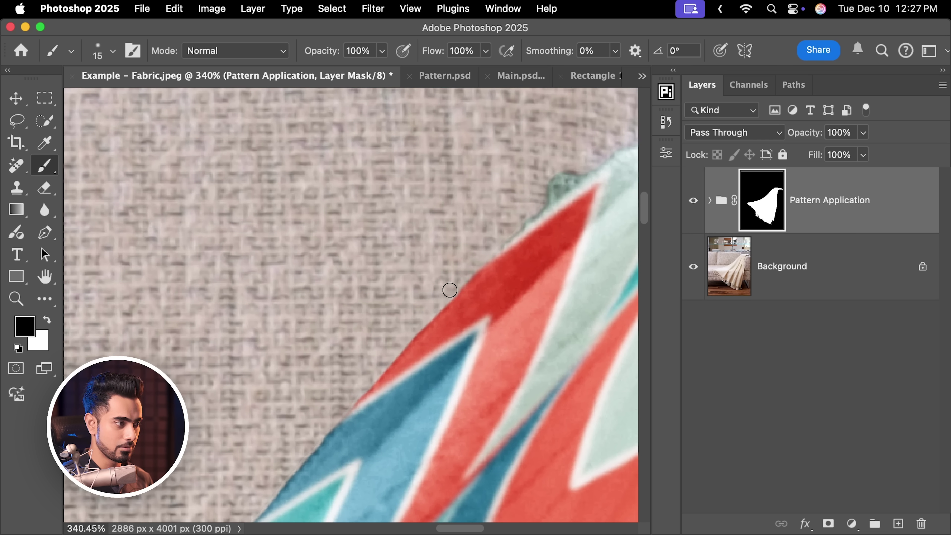
pyautogui.moveTo(512, 217); pyautogui.dragTo(487, 250)
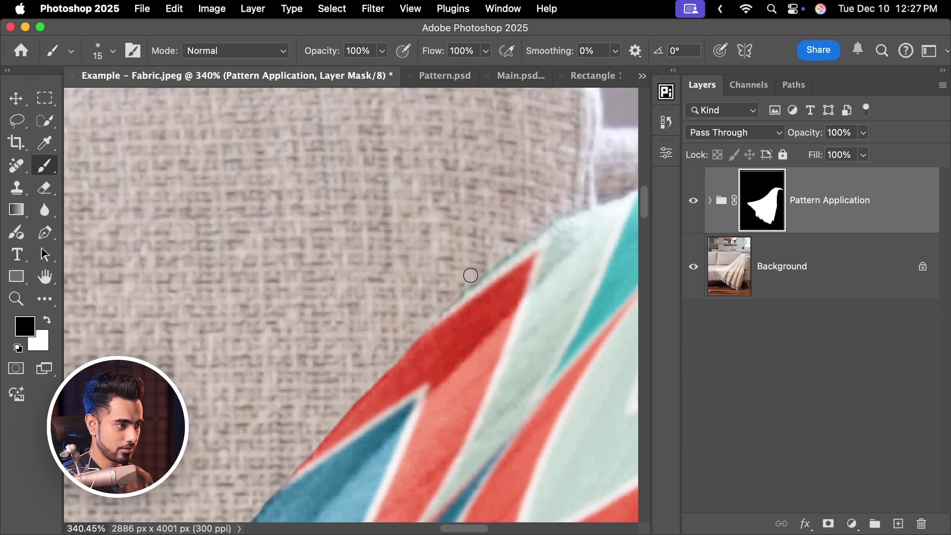
pyautogui.scroll(-3, 489, 252)
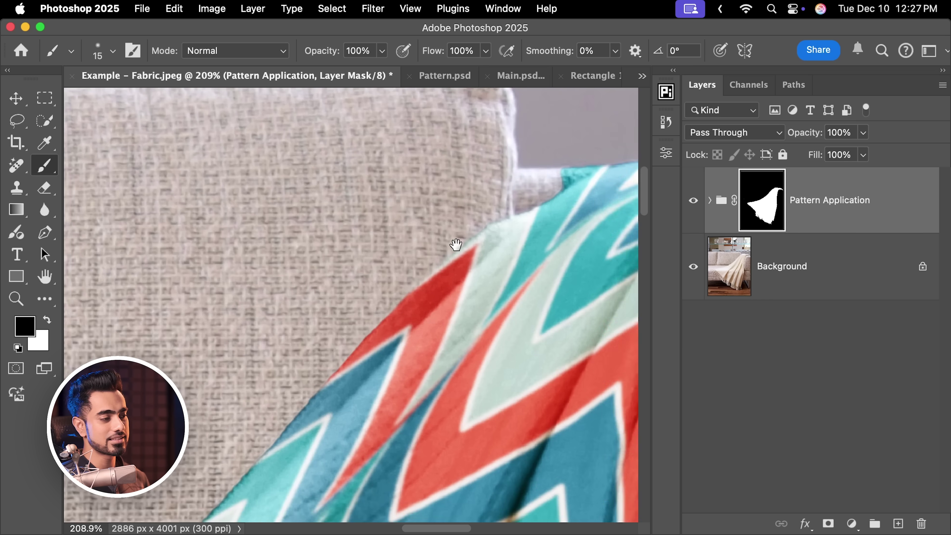
pyautogui.hscroll(10, 495, 278)
pyautogui.scroll(3, 479, 248)
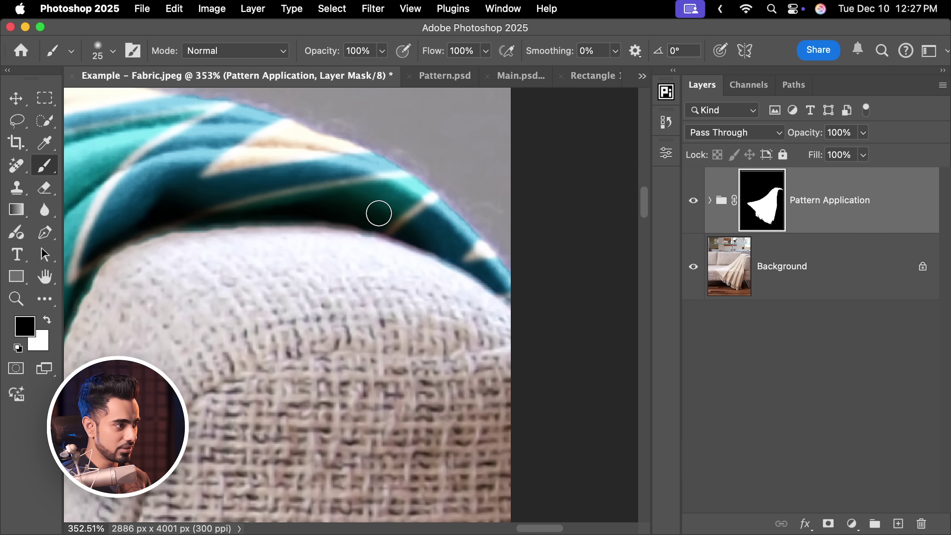
pyautogui.press('x')
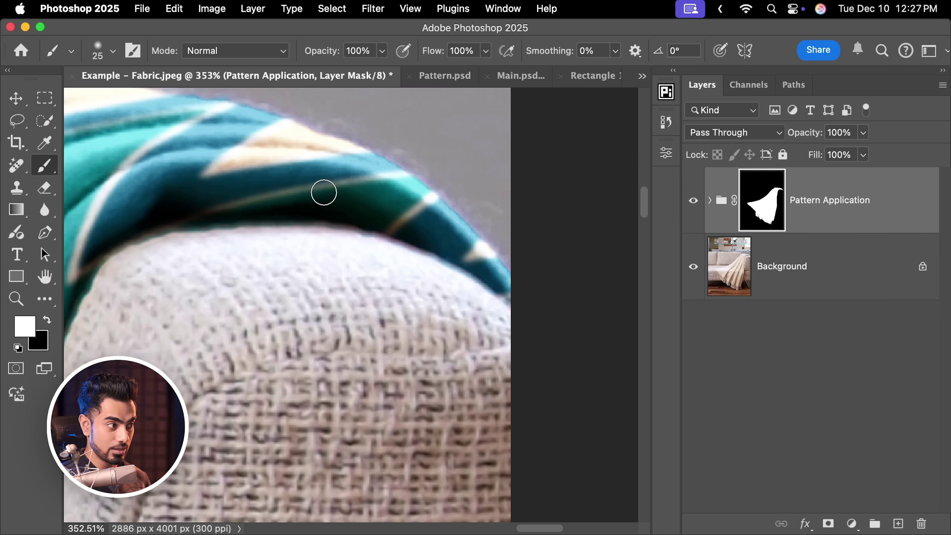
pyautogui.press('x')
pyautogui.scroll(5, 382, 166)
pyautogui.hscroll(-2, 382, 165)
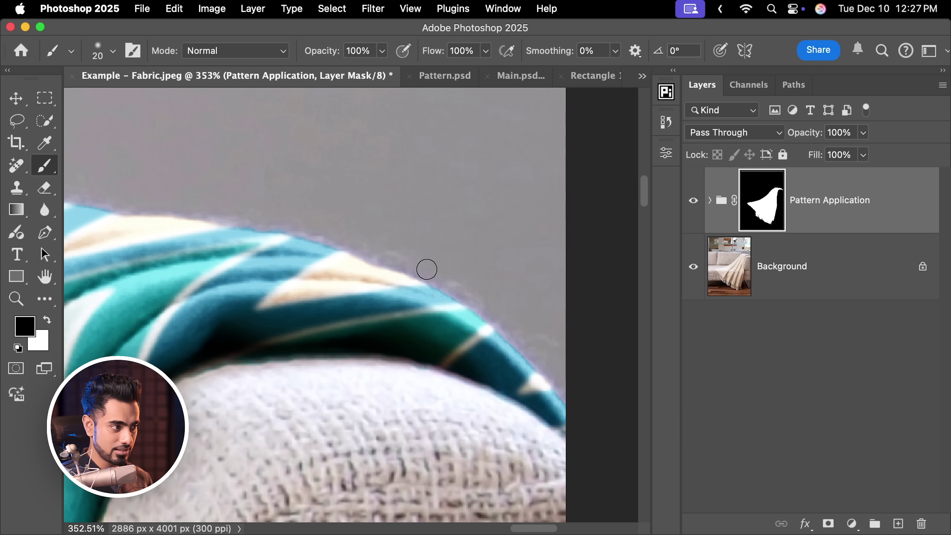
pyautogui.moveTo(461, 295); pyautogui.dragTo(506, 328)
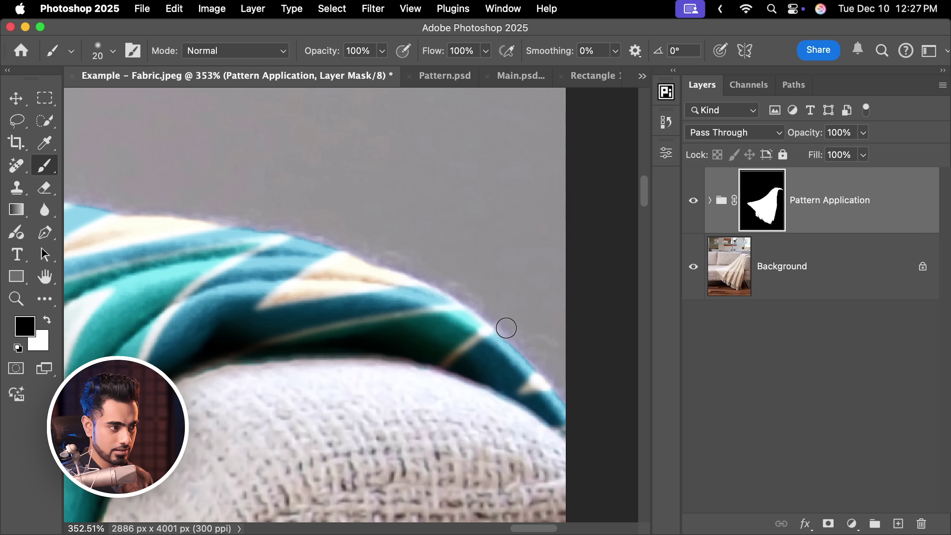
pyautogui.moveTo(548, 365); pyautogui.dragTo(559, 380)
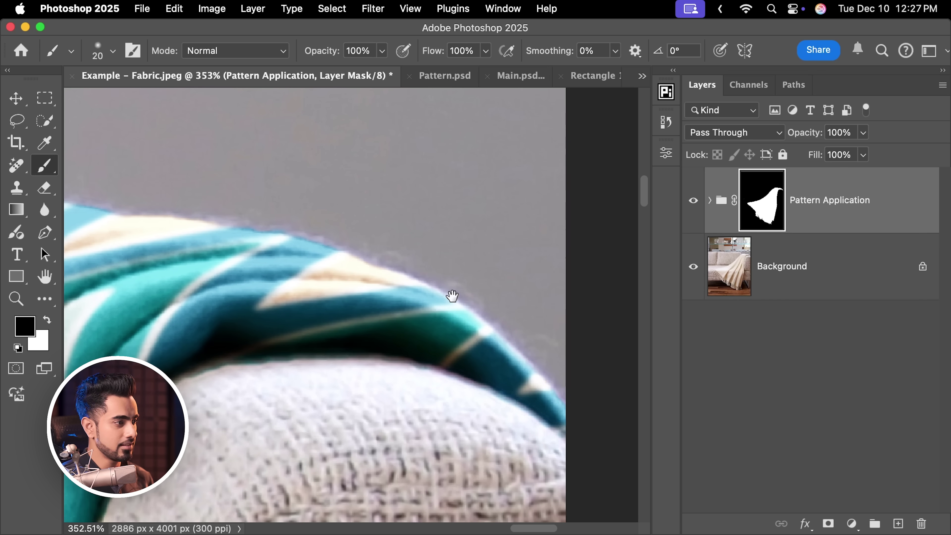
# Paint white on the mask to restore the pattern along the tassel edge.
pyautogui.moveTo(452, 296); pyautogui.dragTo(549, 319)
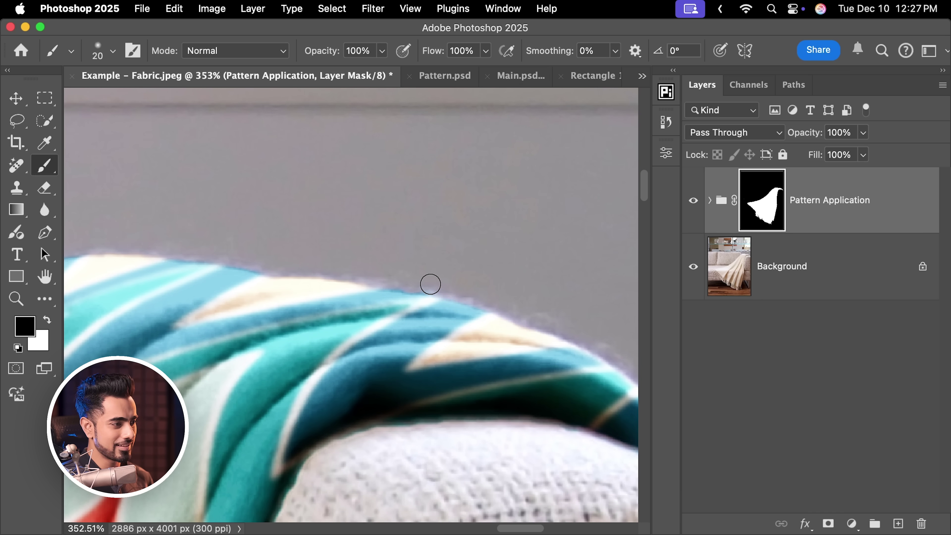
pyautogui.scroll(-5, 456, 259)
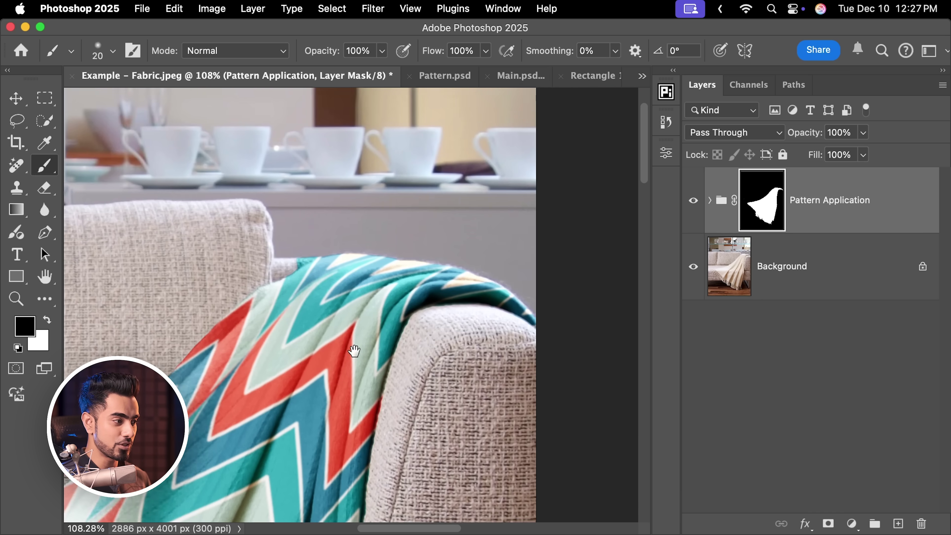
pyautogui.scroll(-3, 386, 276)
pyautogui.scroll(-2, 469, 184)
pyautogui.scroll(-4, 330, 344)
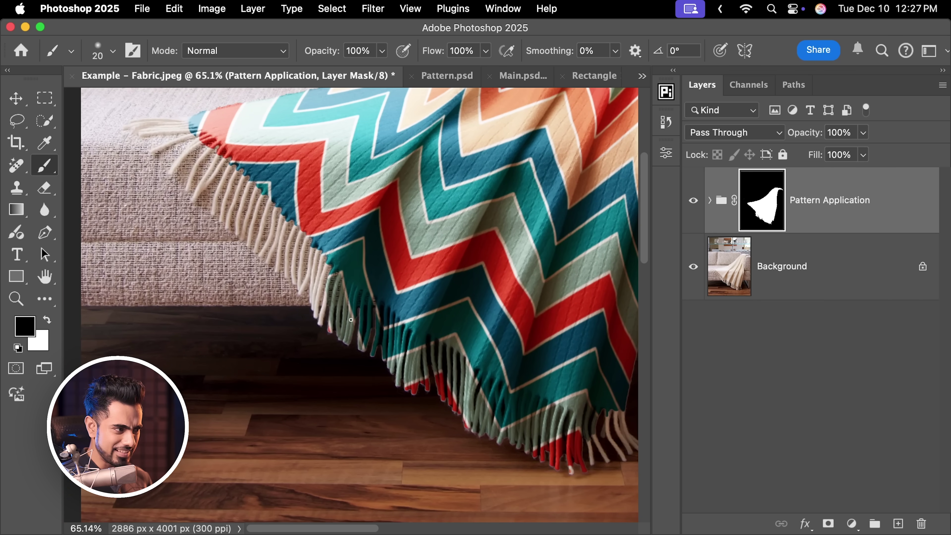
pyautogui.hscroll(3, 350, 319)
pyautogui.scroll(8, 277, 274)
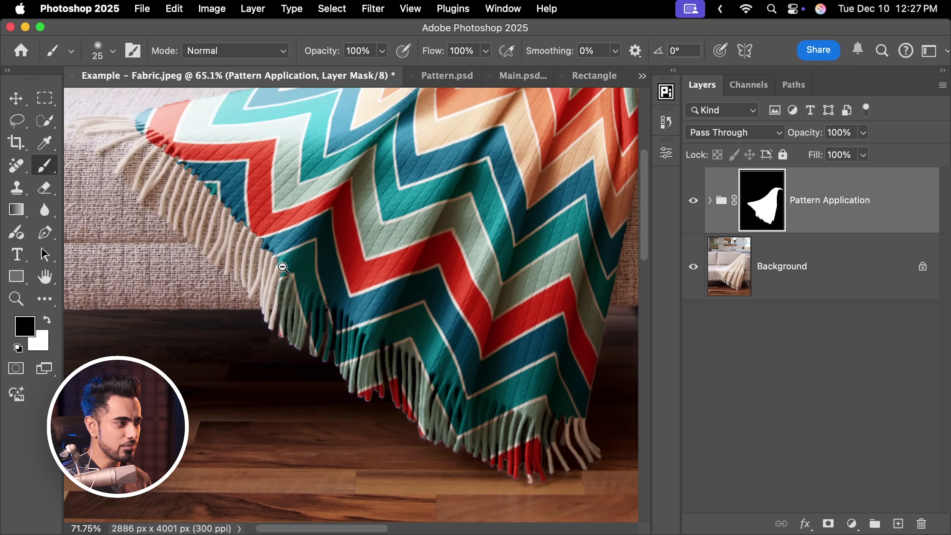
pyautogui.press('x')
pyautogui.moveTo(313, 256); pyautogui.dragTo(277, 393)
pyautogui.scroll(-8, 272, 330)
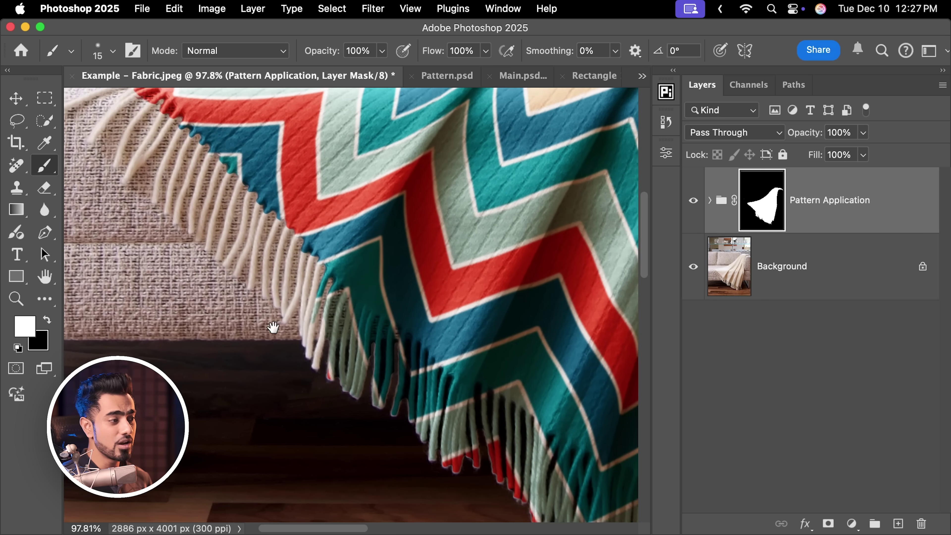
pyautogui.scroll(-3, 282, 310)
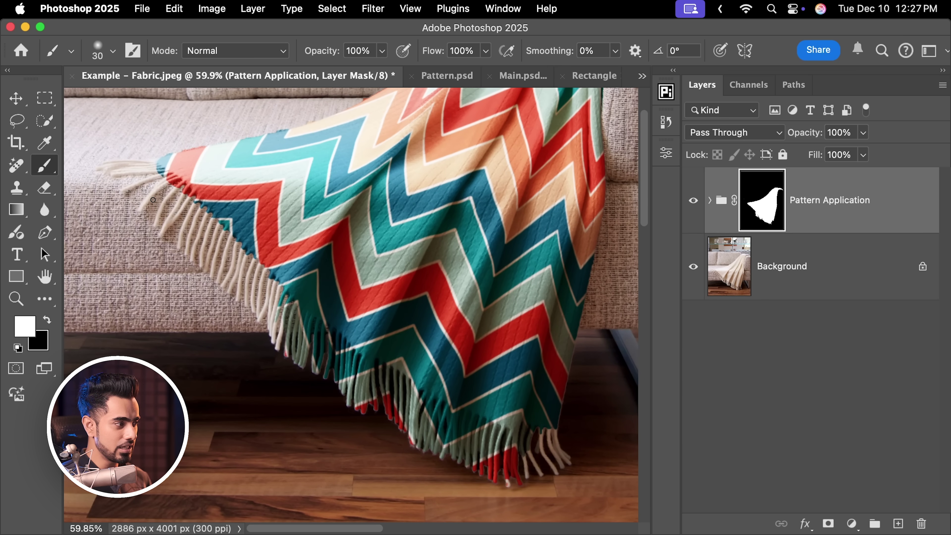
# Paint black with a larger brush to hide pattern spilling over the fringe.
pyautogui.press('x')
pyautogui.press(']')
pyautogui.press('x')
pyautogui.press('x')
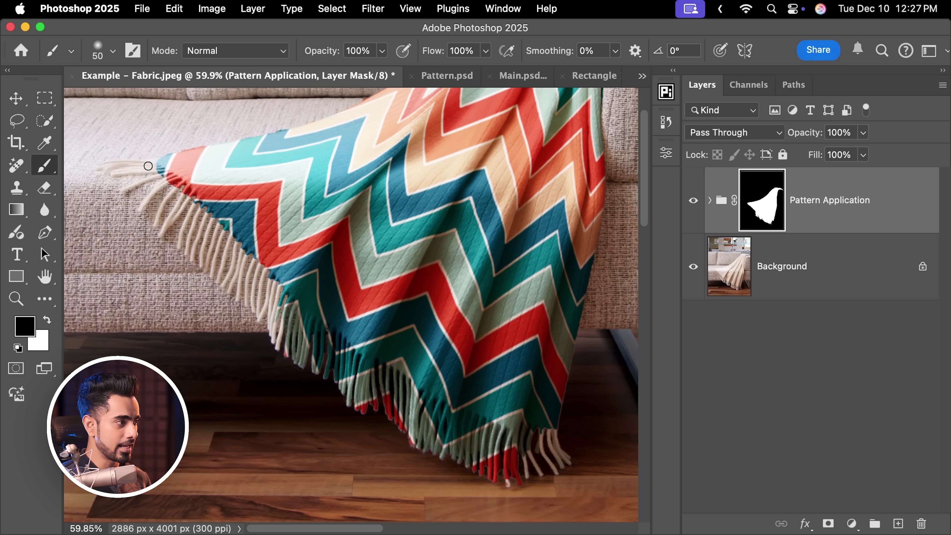
pyautogui.moveTo(148, 165)
pyautogui.mouseDown()
pyautogui.moveTo(210, 217)
pyautogui.moveTo(337, 367)
pyautogui.moveTo(376, 391)
pyautogui.moveTo(361, 400)
pyautogui.moveTo(391, 404)
pyautogui.moveTo(393, 392)
pyautogui.moveTo(443, 428)
pyautogui.moveTo(475, 435)
pyautogui.moveTo(460, 423)
pyautogui.moveTo(519, 458)
pyautogui.moveTo(505, 455)
pyautogui.moveTo(491, 475)
pyautogui.moveTo(445, 451)
pyautogui.mouseUp()
pyautogui.press(']')
pyautogui.press(']')
pyautogui.press(']')
pyautogui.press(']')
pyautogui.press(']')
pyautogui.press(']')
pyautogui.press(']')
pyautogui.press(']')
pyautogui.press('[')
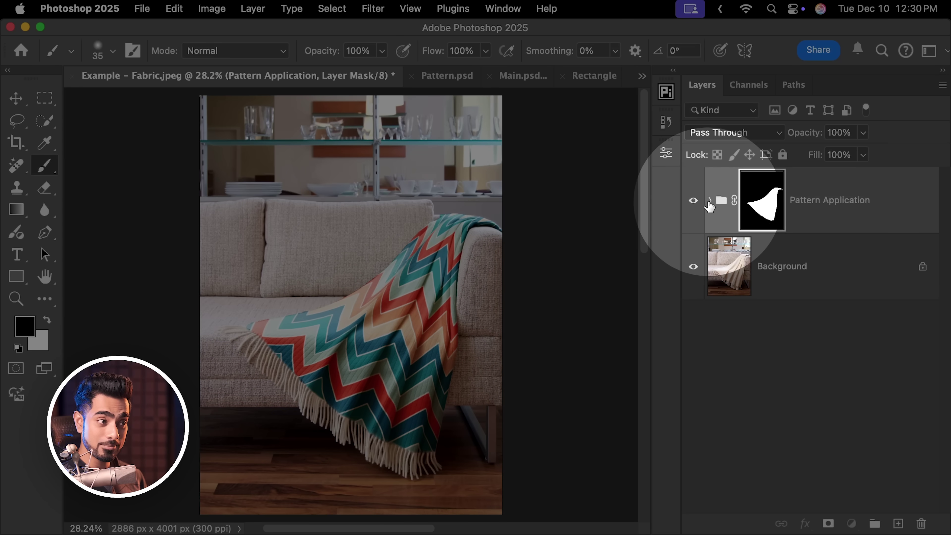
# Expand the Pattern Application group and open the Pattern smart object's contents.
pyautogui.click(709, 201)
pyautogui.scroll(-5, 940, 283)
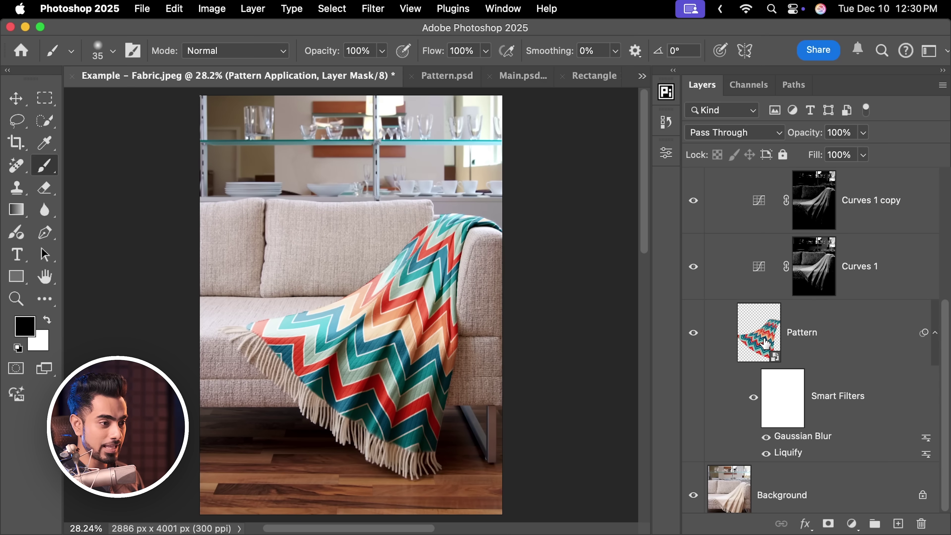
pyautogui.click(765, 331)
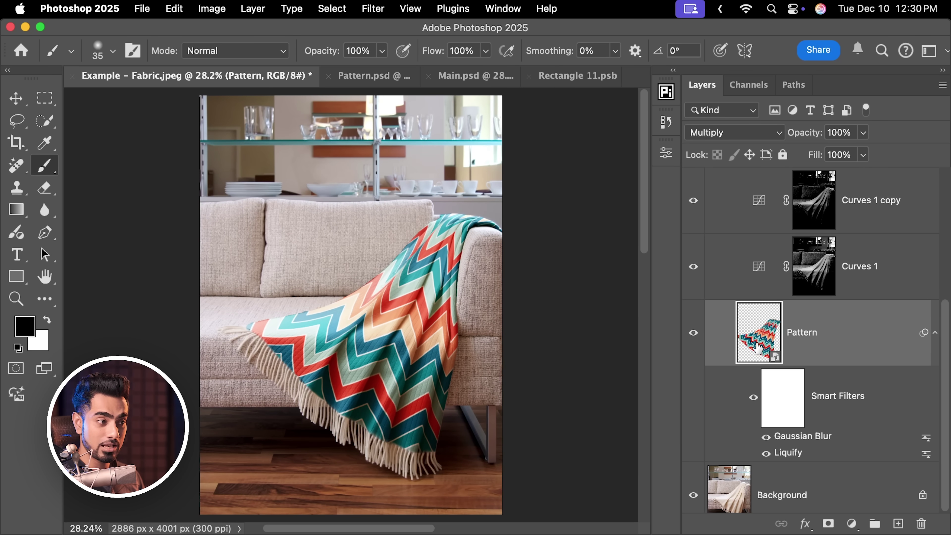
pyautogui.doubleClick(761, 339)
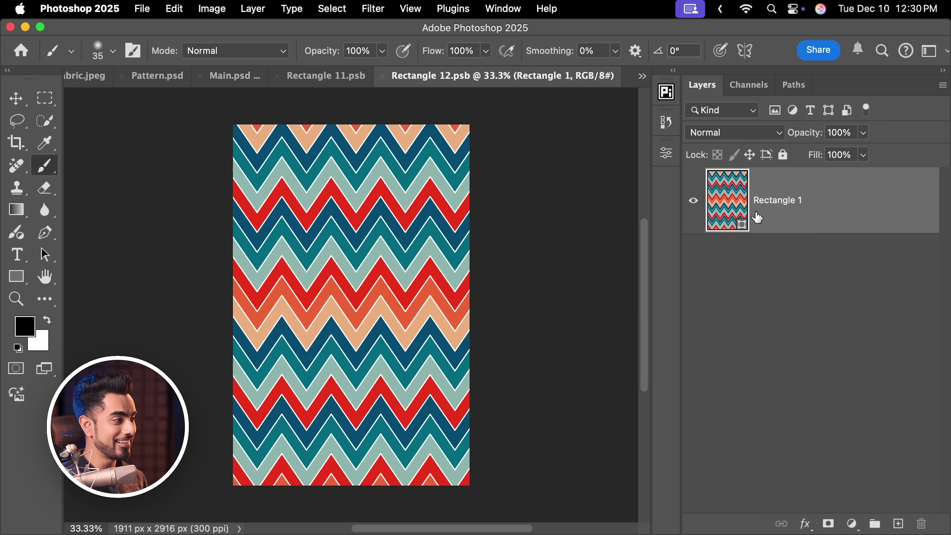
# Fill the rectangle with the diamond pattern, save, and return to Example - Fabric.jpeg.
pyautogui.click(19, 284)
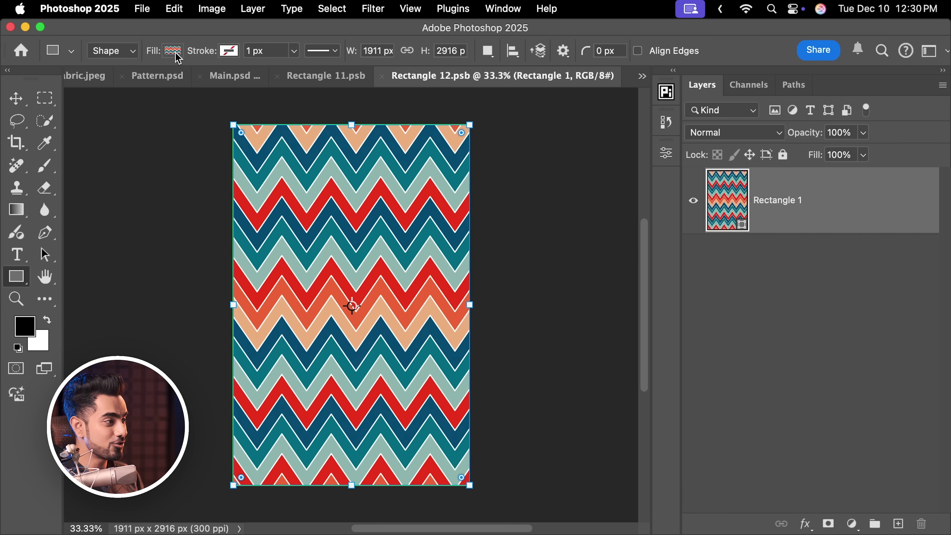
pyautogui.click(172, 51)
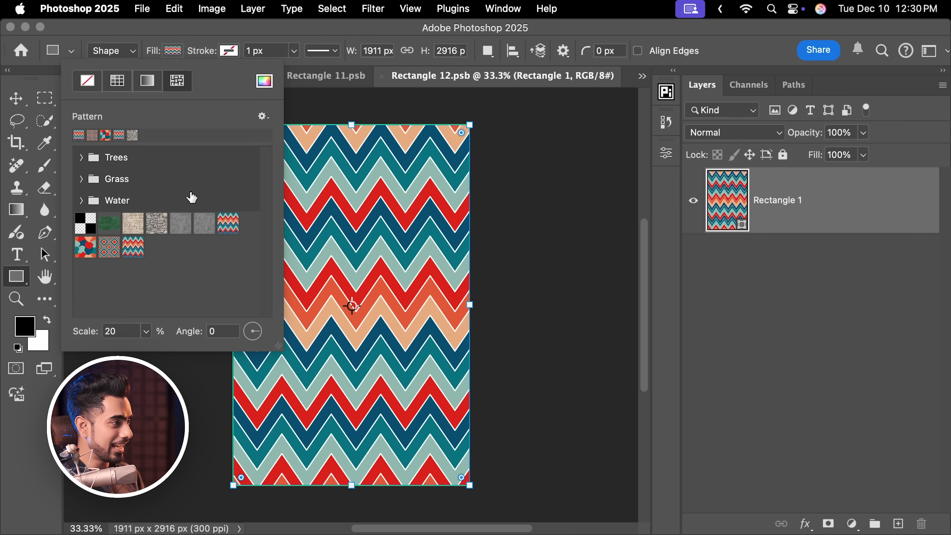
pyautogui.click(110, 248)
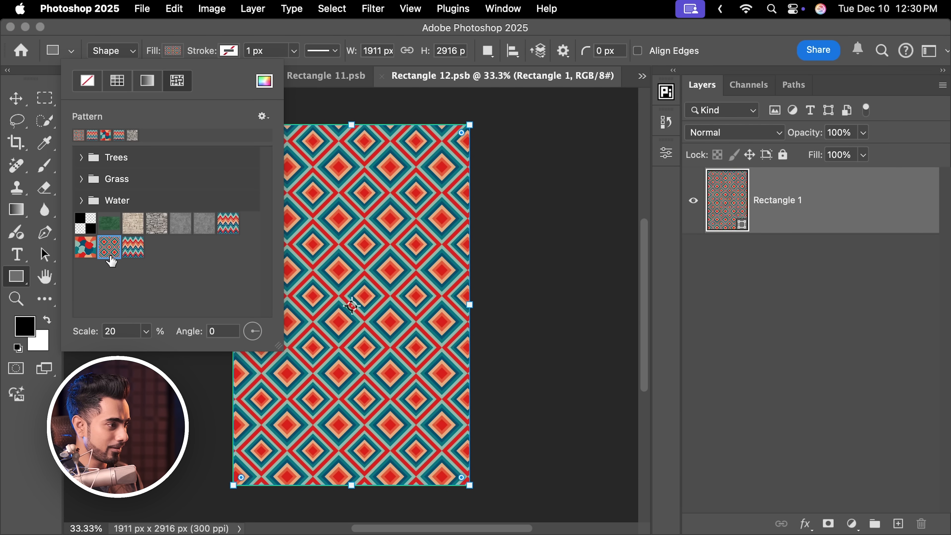
pyautogui.click(778, 266)
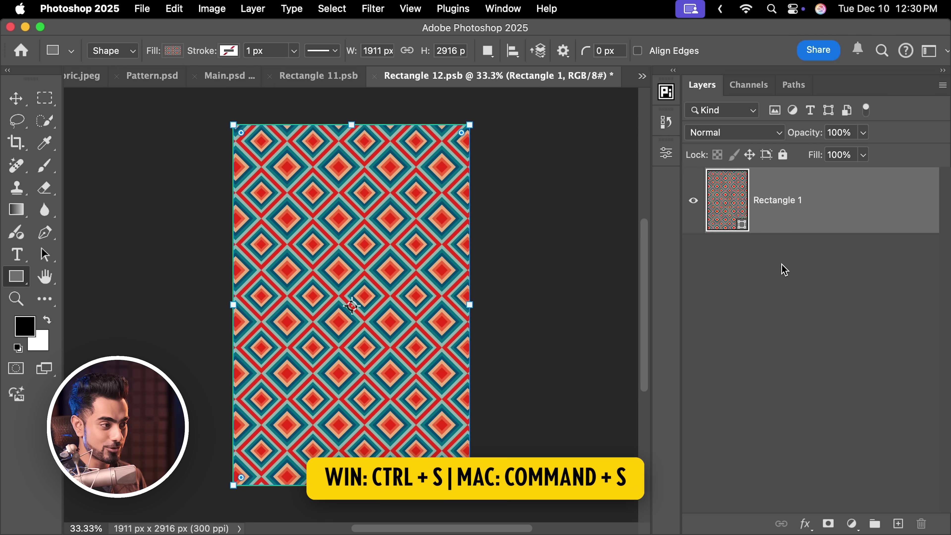
pyautogui.press('super+s')
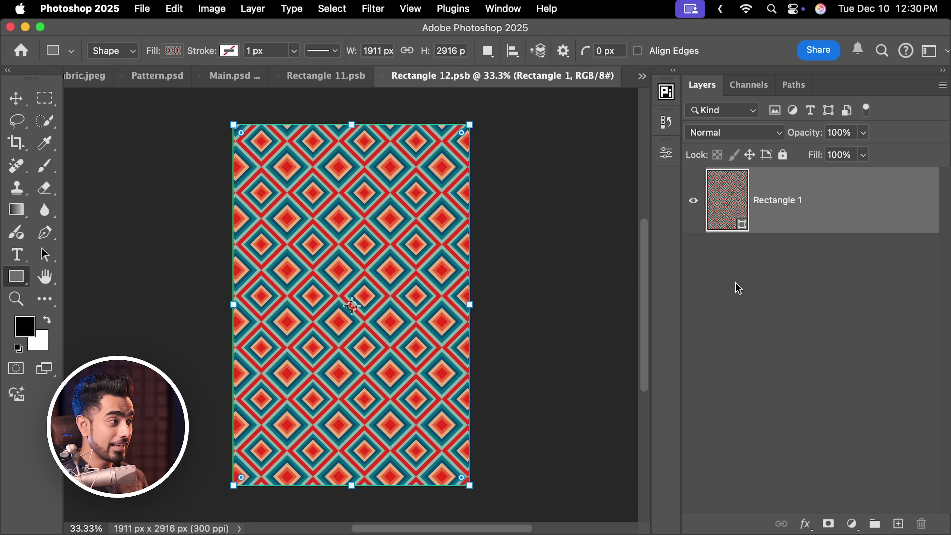
pyautogui.click(86, 77)
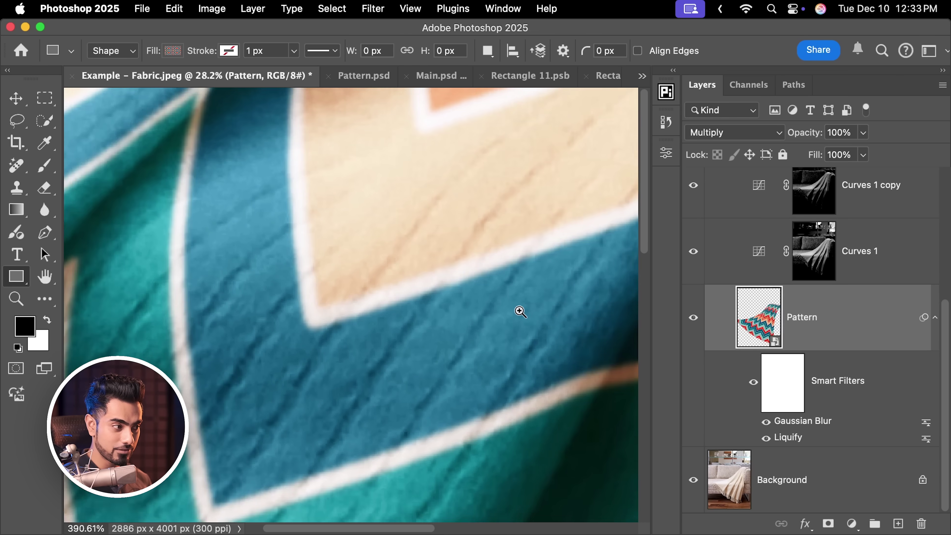
# Turn off the Pattern layer's Gaussian Blur smart filter to compare chevron sharpness.
pyautogui.click(765, 422)
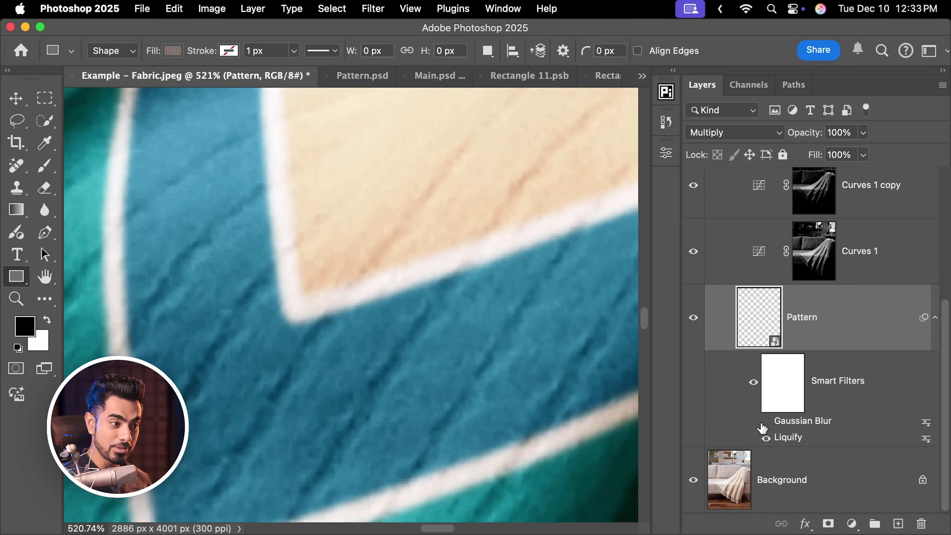